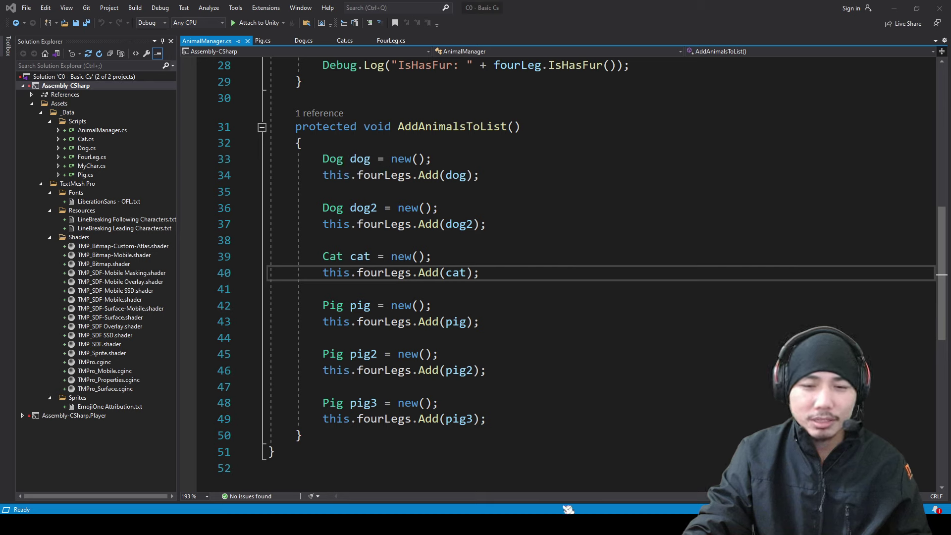
Glance at the logged animal messages in Unity's Console, then bring up FourLeg.cs in Visual Studio
{"action": "key", "text": "alt+Tab"}
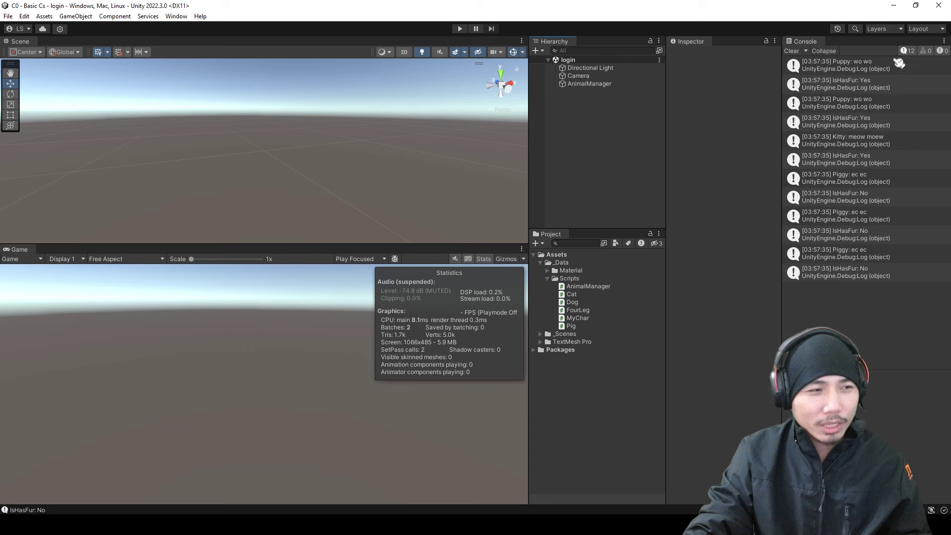
{"action": "key", "text": "alt+Tab"}
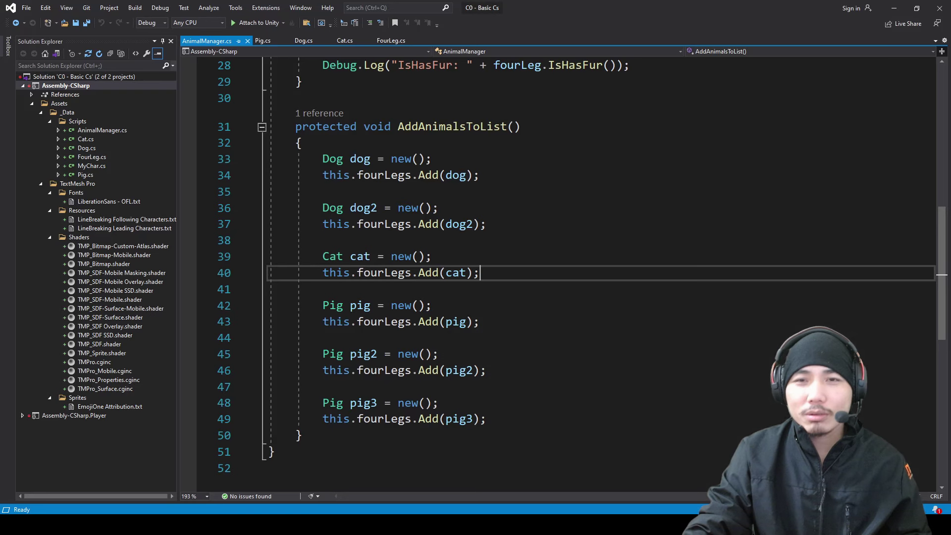
{"action": "left_click", "coordinate": [391, 41]}
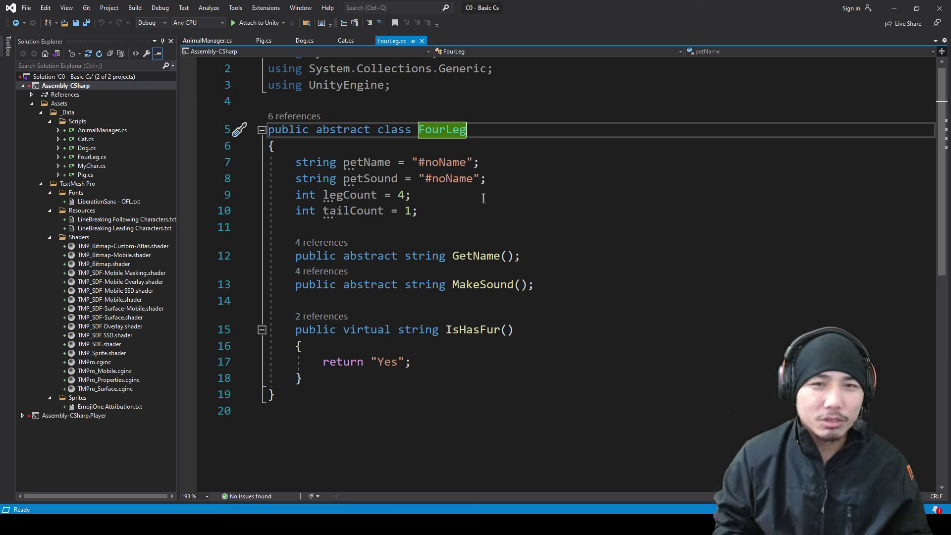
Select the FourLeg class name in FourLeg.cs, then return to the AnimalManager.cs tab
{"action": "left_click", "coordinate": [481, 163]}
{"action": "left_click", "coordinate": [443, 129]}
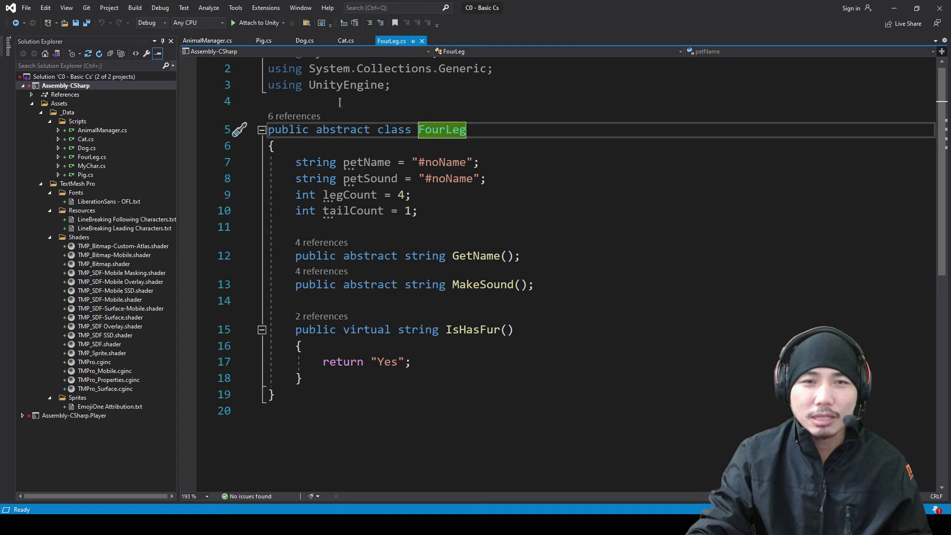
{"action": "left_click", "coordinate": [214, 41]}
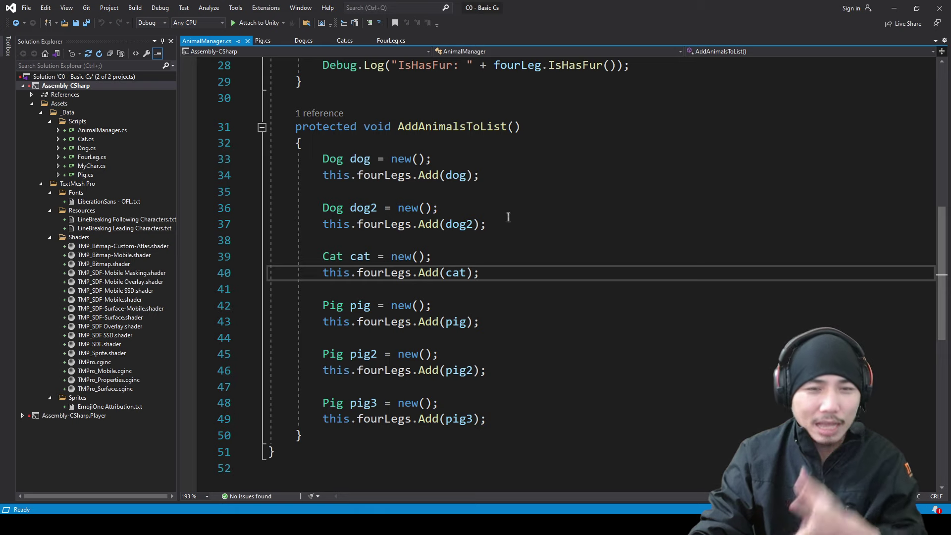
Scroll to the top of AnimalManager.cs and check its MonoBehaviour base class in Quick Info
{"action": "scroll", "coordinate": [510, 216], "scroll_direction": "up", "scroll_amount": 2}
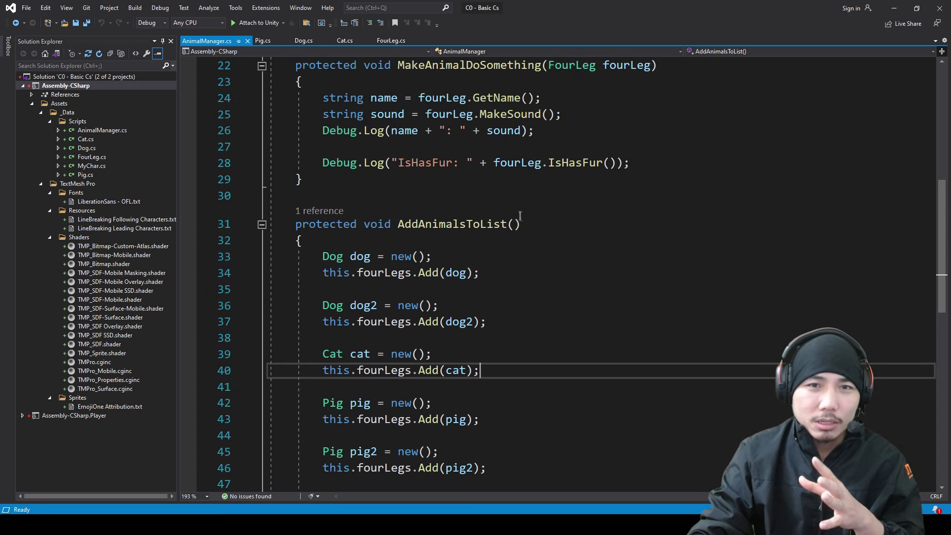
{"action": "scroll", "coordinate": [517, 216], "scroll_direction": "up", "scroll_amount": 3}
{"action": "scroll", "coordinate": [519, 213], "scroll_direction": "up", "scroll_amount": 4}
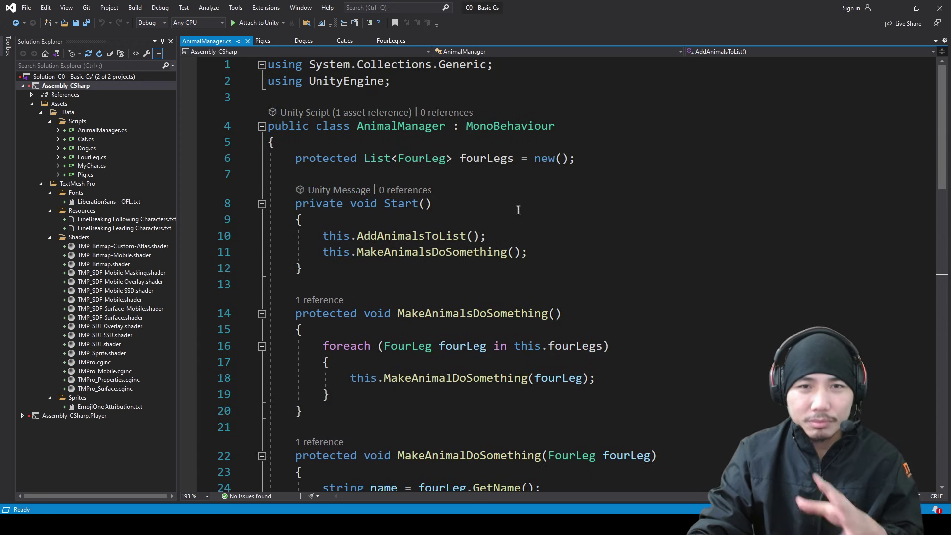
{"action": "double_click", "coordinate": [393, 126]}
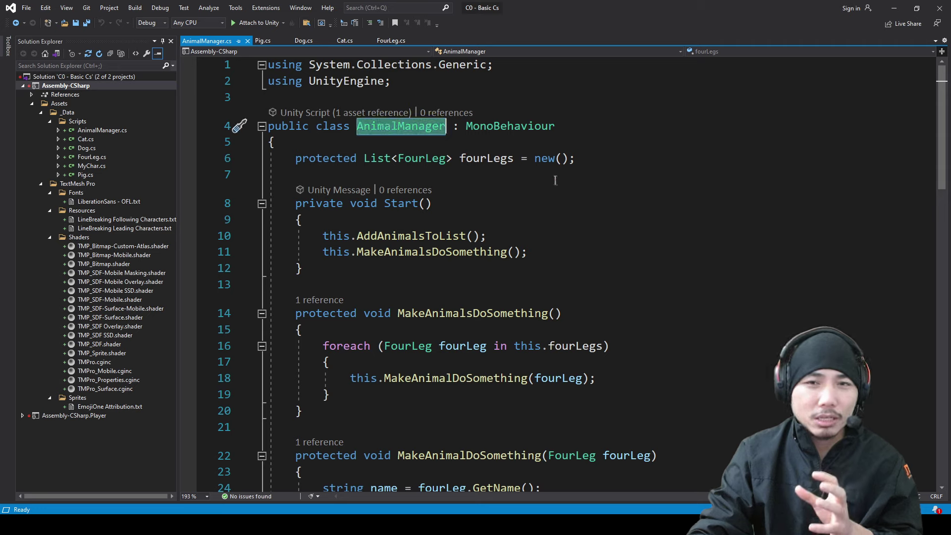
{"action": "mouse_move", "coordinate": [497, 132]}
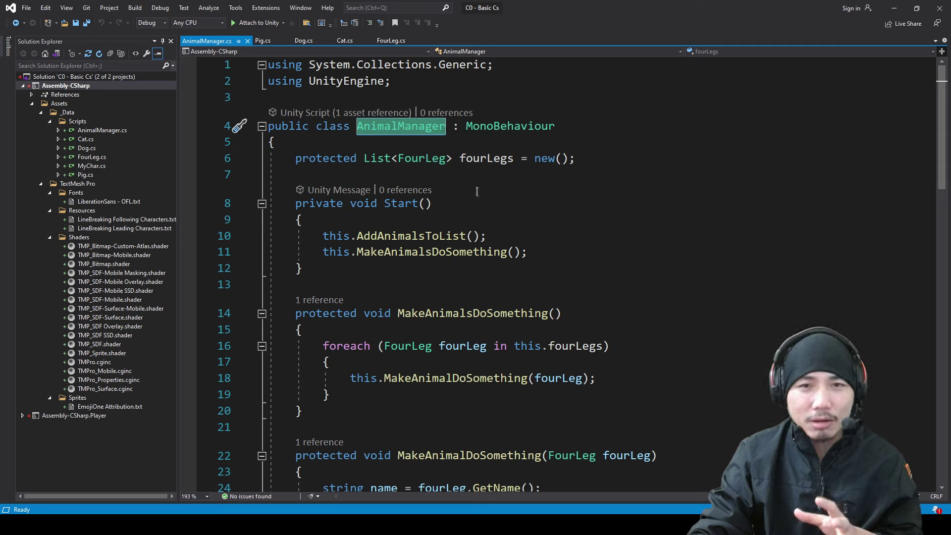
In Unity, select AnimalManager and create two empty GameObjects in the Hierarchy
{"action": "key", "text": "alt+Tab"}
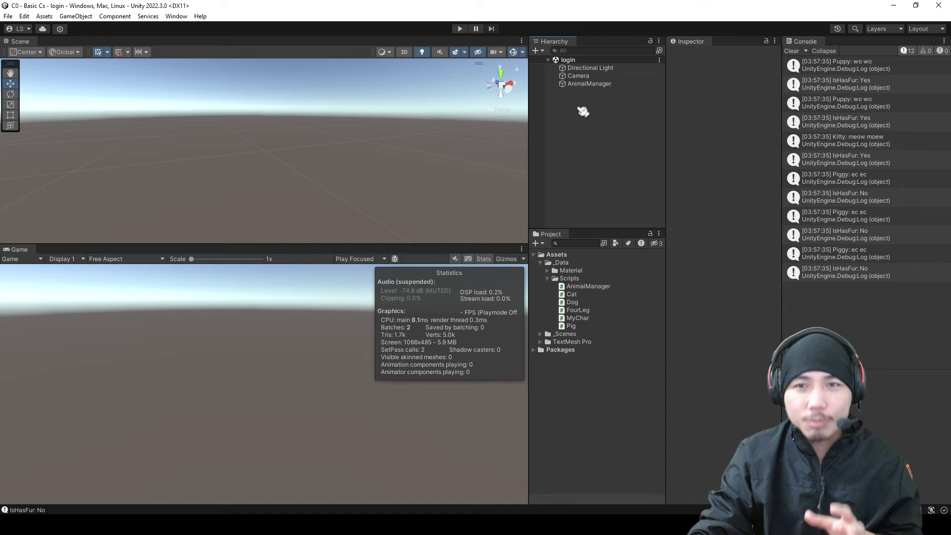
{"action": "left_click", "coordinate": [581, 84]}
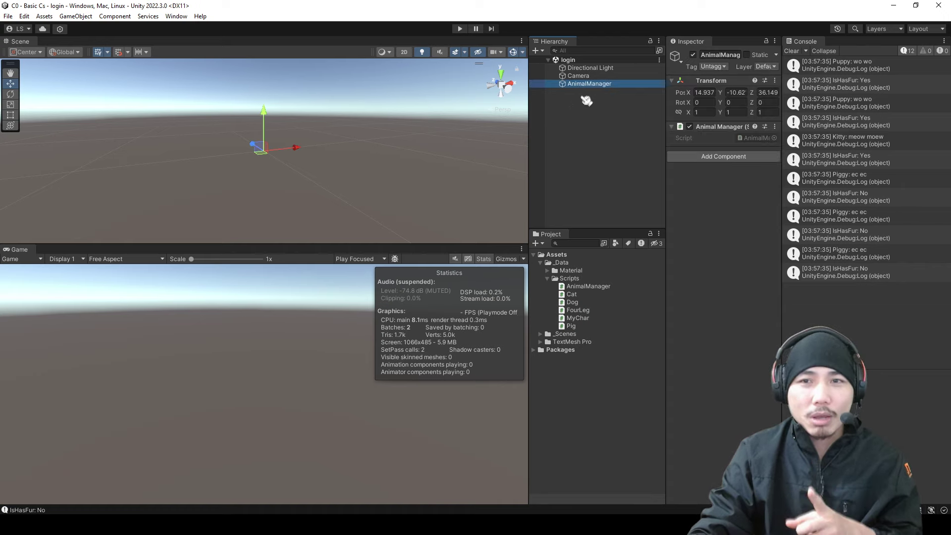
{"action": "right_click", "coordinate": [563, 108]}
{"action": "left_click", "coordinate": [589, 239]}
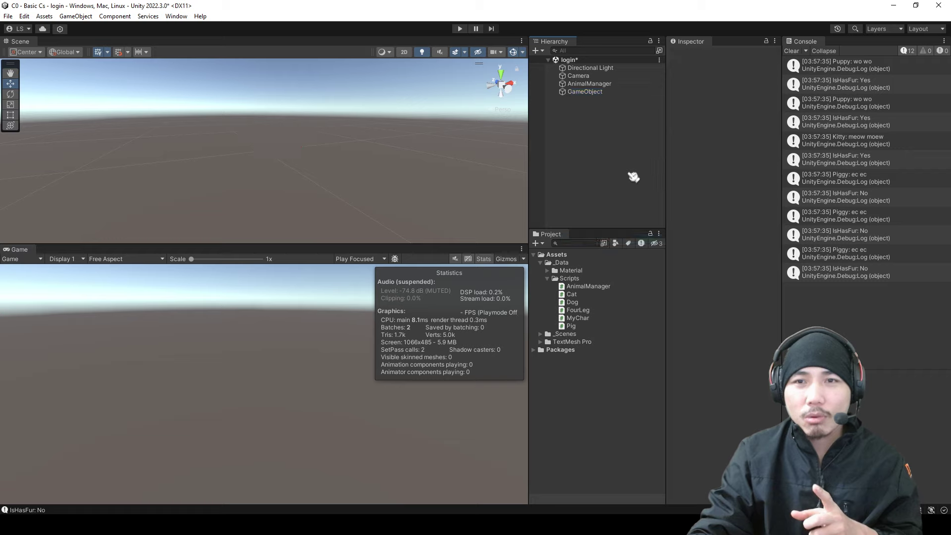
{"action": "right_click", "coordinate": [604, 158]}
{"action": "left_click", "coordinate": [627, 251]}
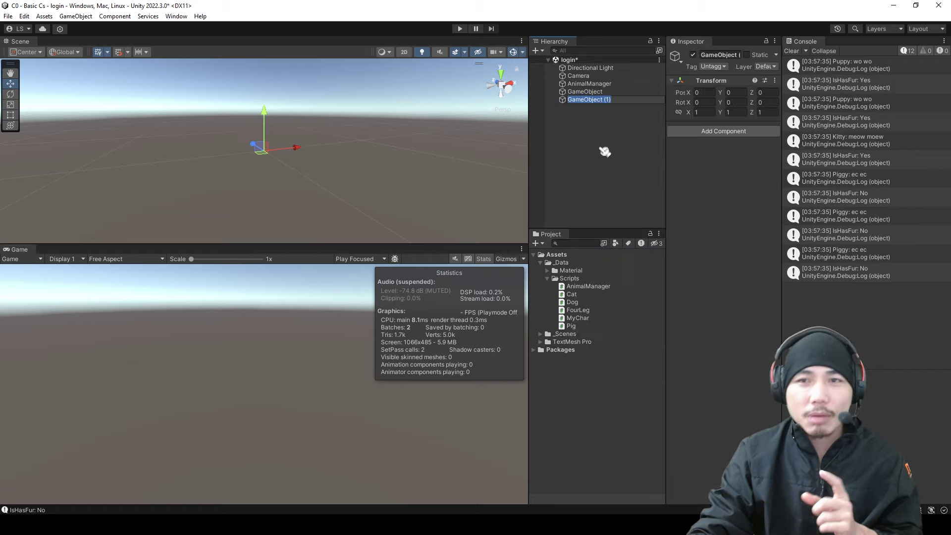
Delete GameObject and GameObject (1), then reselect AnimalManager to view its script component
{"action": "left_click", "coordinate": [608, 151]}
{"action": "left_click", "coordinate": [595, 93]}
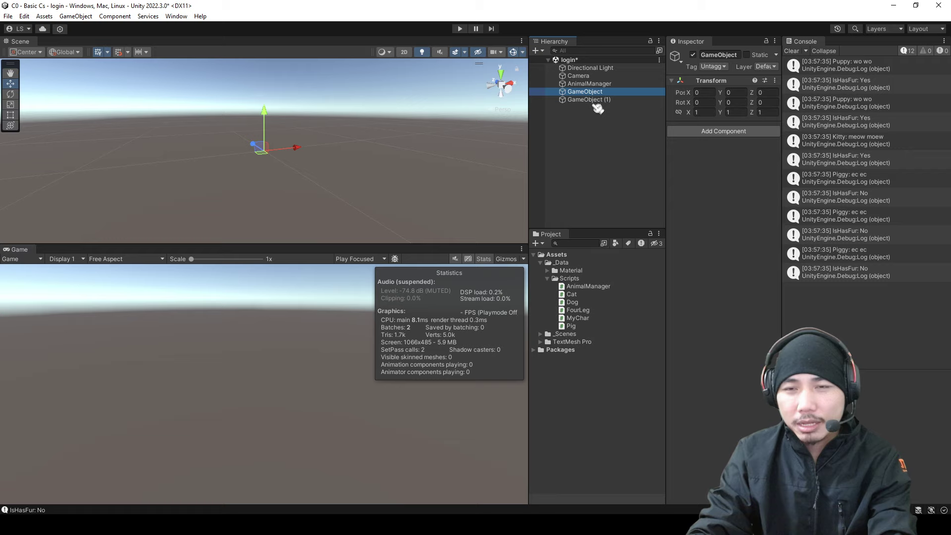
{"action": "key", "text": "Delete"}
{"action": "left_click", "coordinate": [597, 92]}
{"action": "key", "text": "Delete"}
{"action": "left_click", "coordinate": [596, 85]}
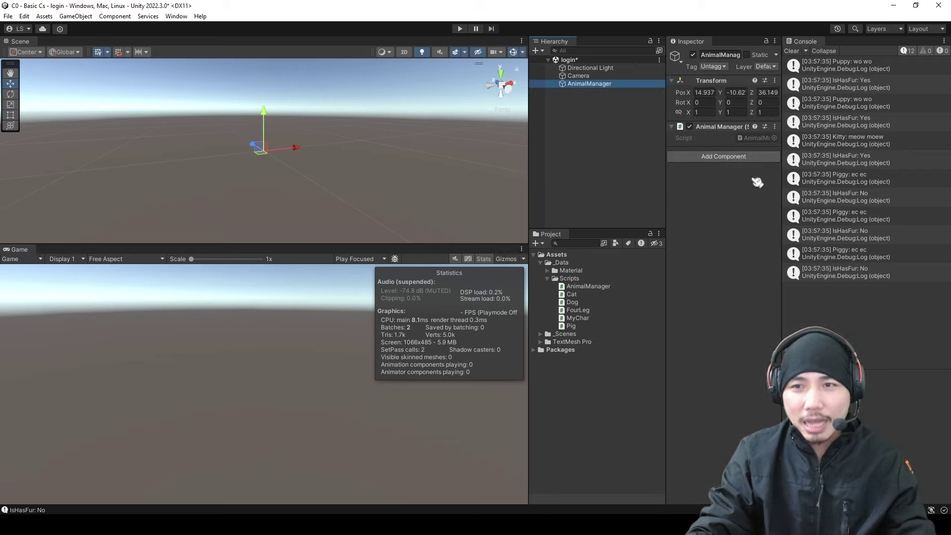
Back in Visual Studio, select the MonoBehaviour base class on AnimalManager's line 4
{"action": "key", "text": "alt+Tab"}
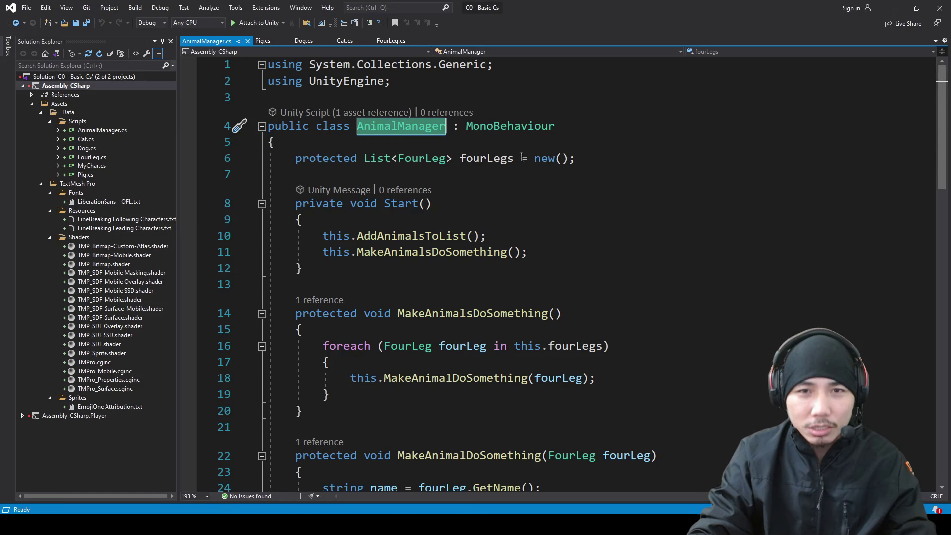
{"action": "left_click", "coordinate": [501, 135]}
{"action": "left_click_drag", "start_coordinate": [460, 126], "coordinate": [556, 126]}
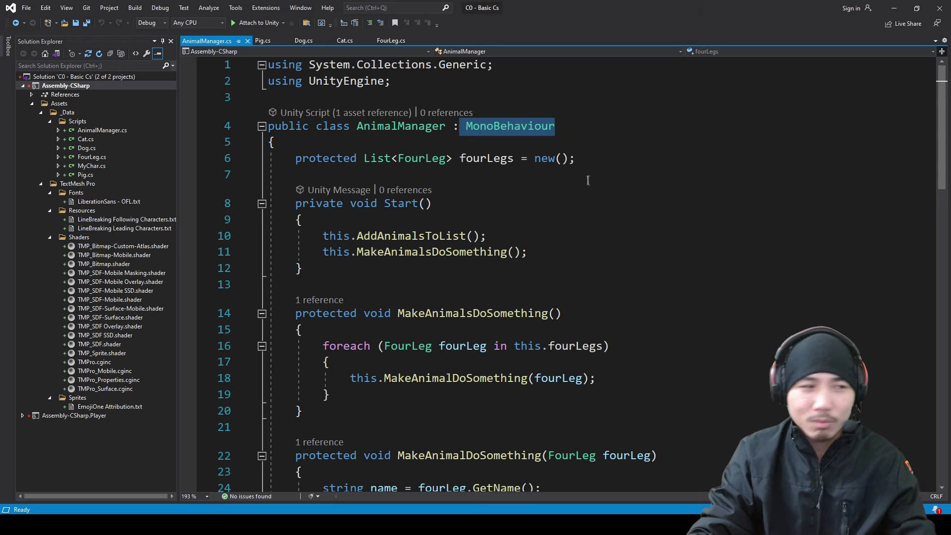
Create an empty GameObject in the Unity scene and name it Dog
{"action": "key", "text": "alt+Tab"}
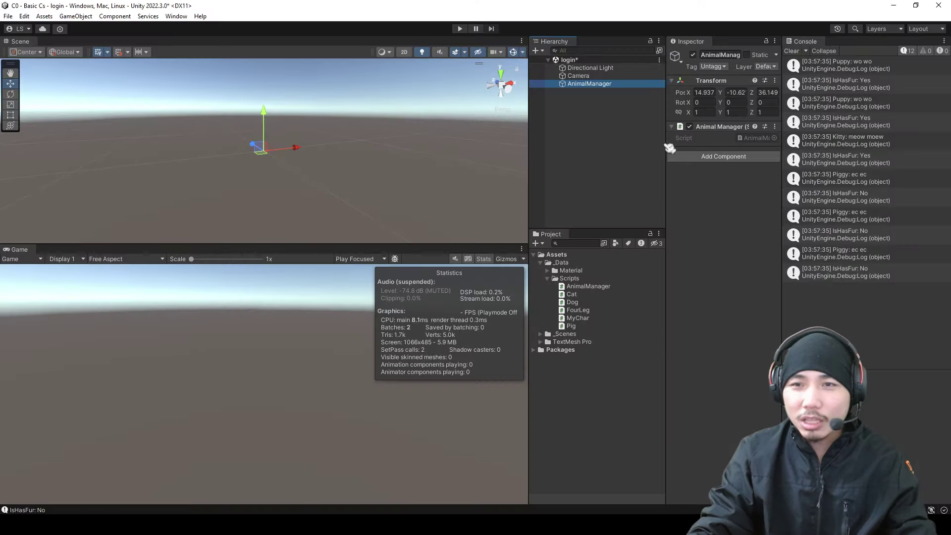
{"action": "left_click", "coordinate": [588, 124]}
{"action": "right_click", "coordinate": [578, 119]}
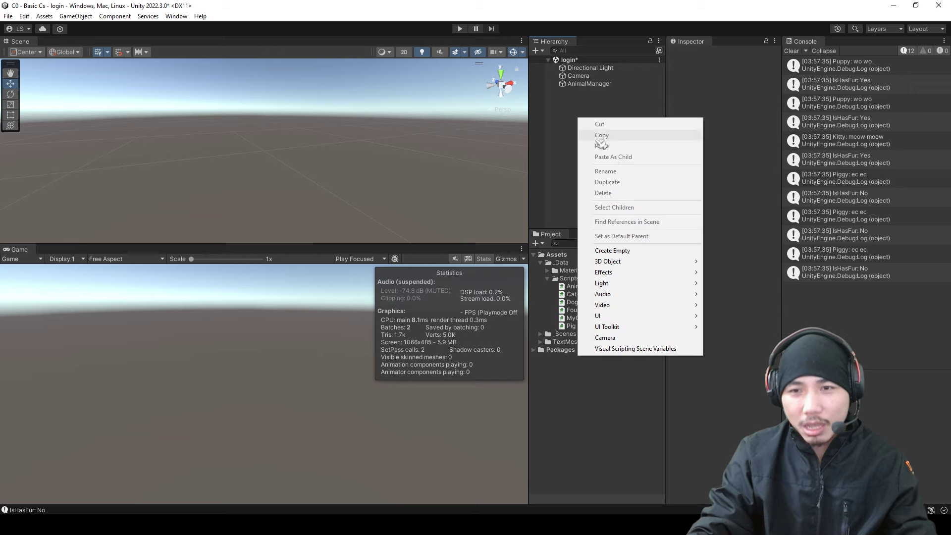
{"action": "left_click", "coordinate": [625, 250]}
{"action": "type", "text": "DOg"}
{"action": "key", "text": "Return"}
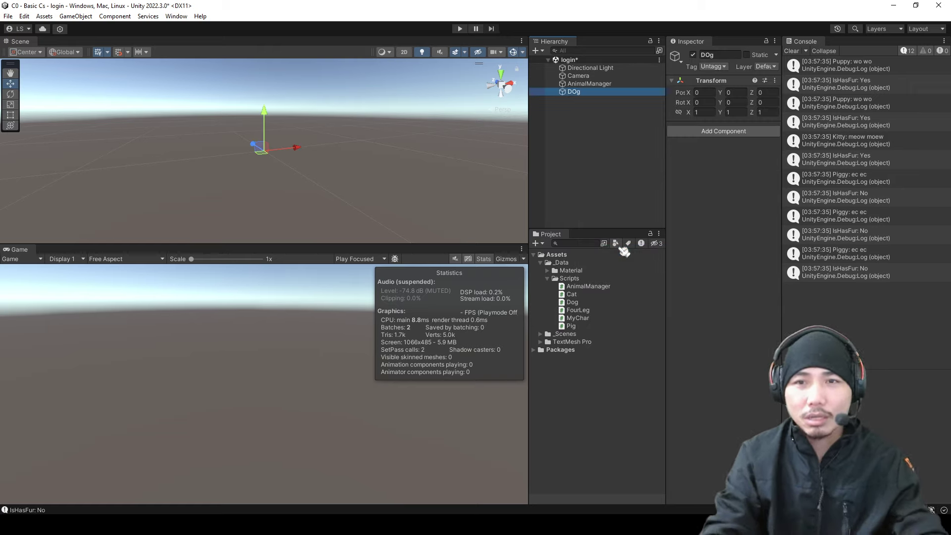
{"action": "key", "text": "F2"}
{"action": "type", "text": "Dog"}
{"action": "key", "text": "Return"}
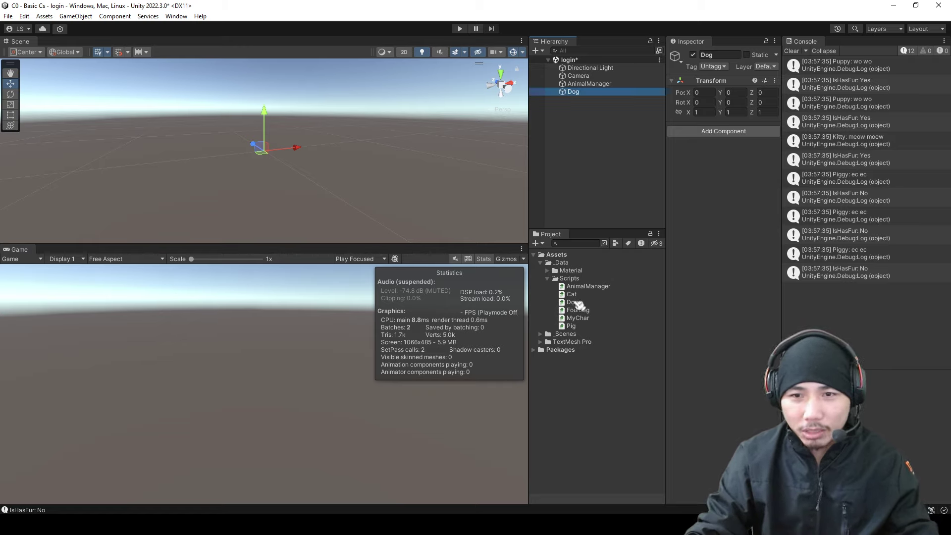
Try attaching the Dog script to Dog, dismiss the non-MonoBehaviour error, and return to Visual Studio
{"action": "left_click_drag", "start_coordinate": [579, 304], "coordinate": [718, 305]}
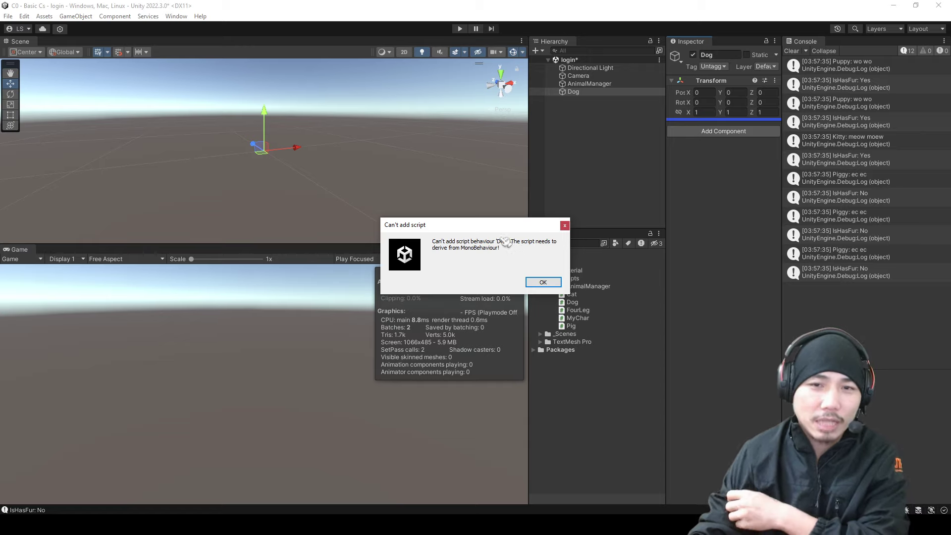
{"action": "left_click", "coordinate": [545, 282]}
{"action": "mouse_move", "coordinate": [570, 525]}
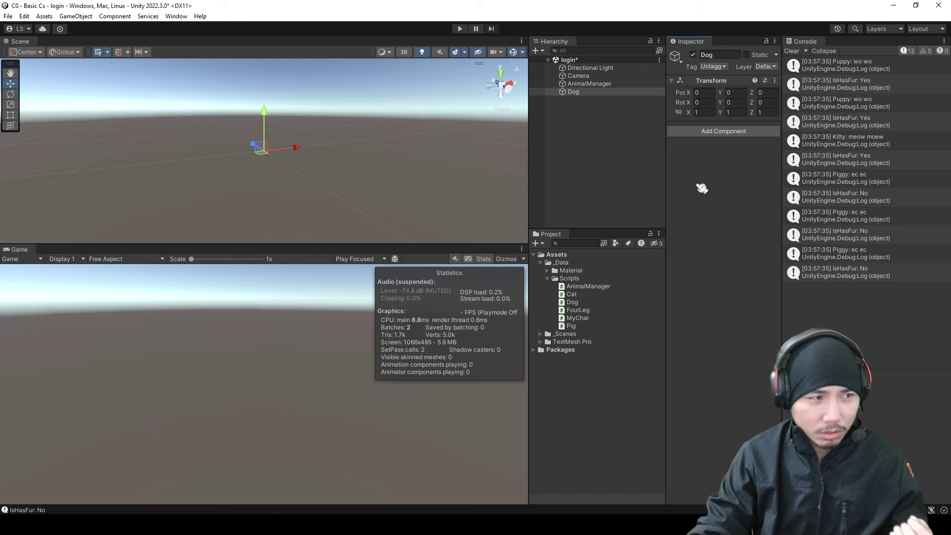
{"action": "left_click", "coordinate": [572, 524]}
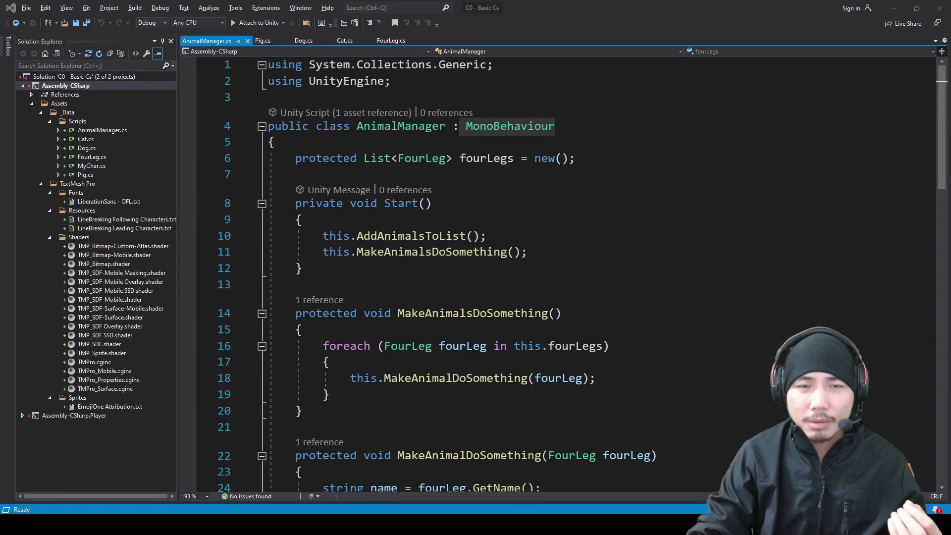
Check Dog.cs's FourLeg base class, then view the FourLeg class code
{"action": "left_click", "coordinate": [304, 41]}
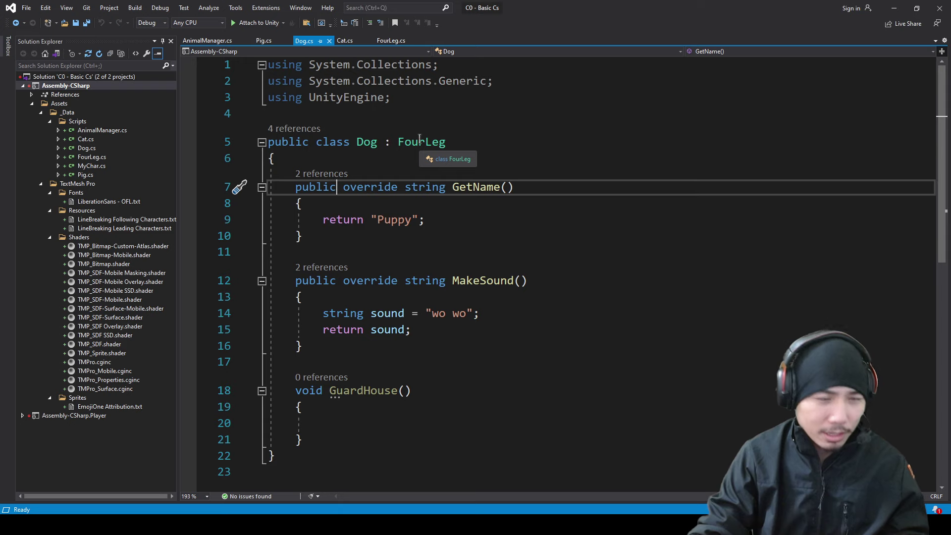
{"action": "left_click", "coordinate": [420, 141]}
{"action": "left_click", "coordinate": [391, 41]}
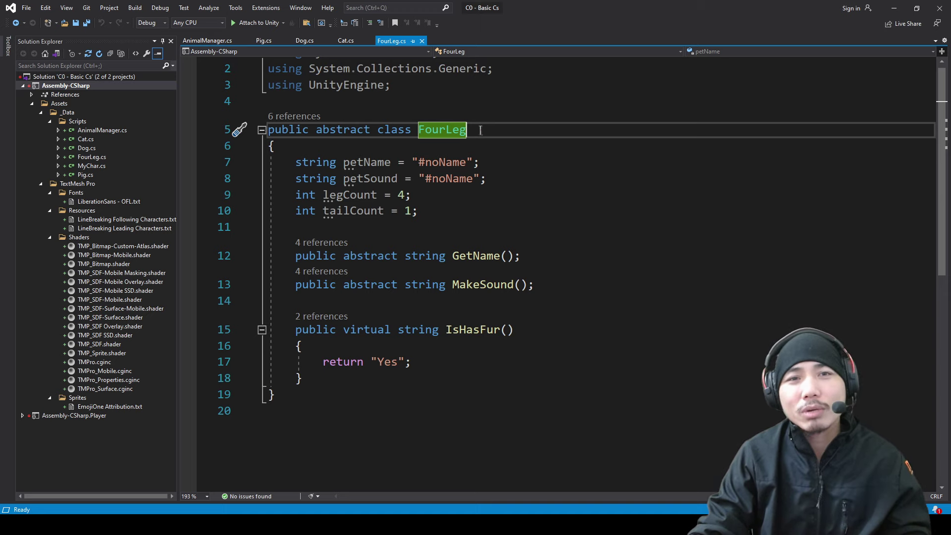
Copy ' : MonoBehaviour' from AnimalManager.cs, paste it after FourLeg on line 5, and save
{"action": "left_click", "coordinate": [204, 42]}
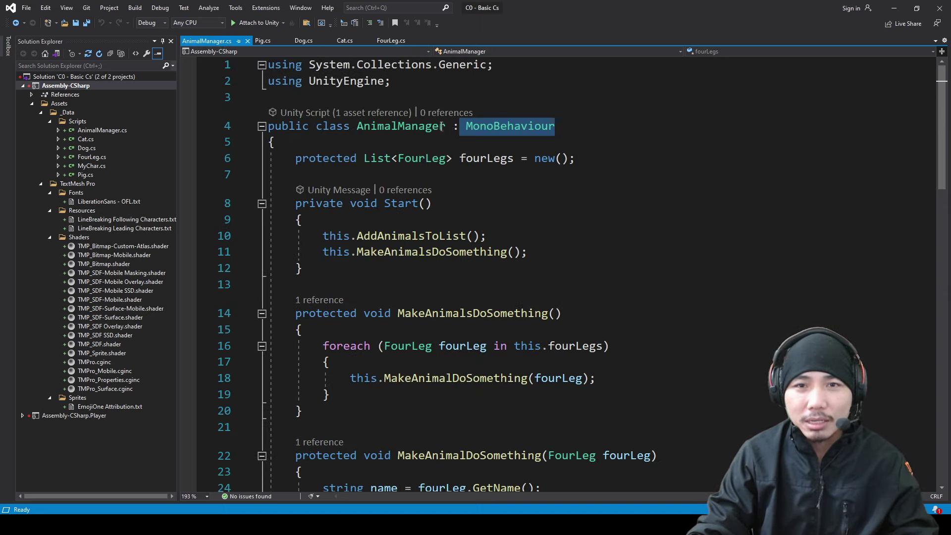
{"action": "left_click_drag", "start_coordinate": [445, 128], "coordinate": [550, 125]}
{"action": "left_click", "coordinate": [409, 43]}
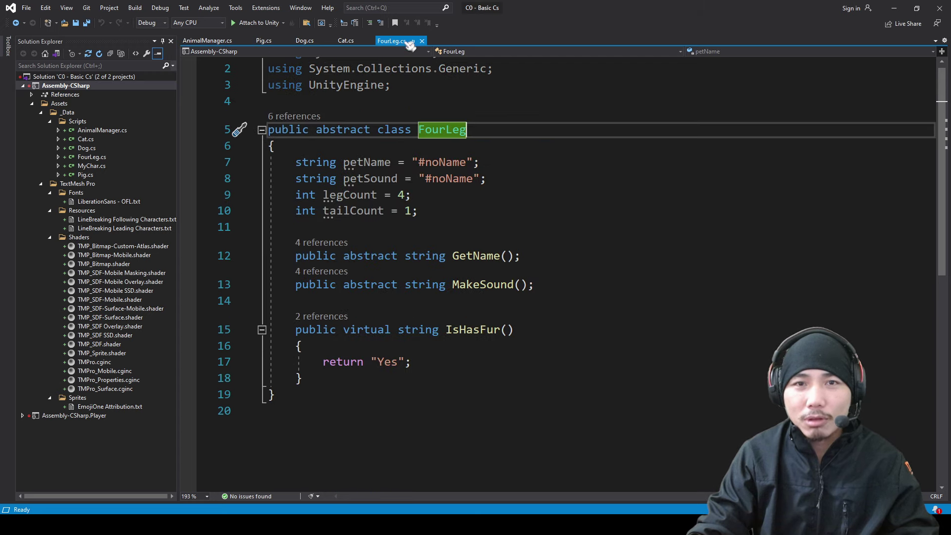
{"action": "type", "text": ": MonoBehaviour"}
{"action": "key", "text": "ctrl+s"}
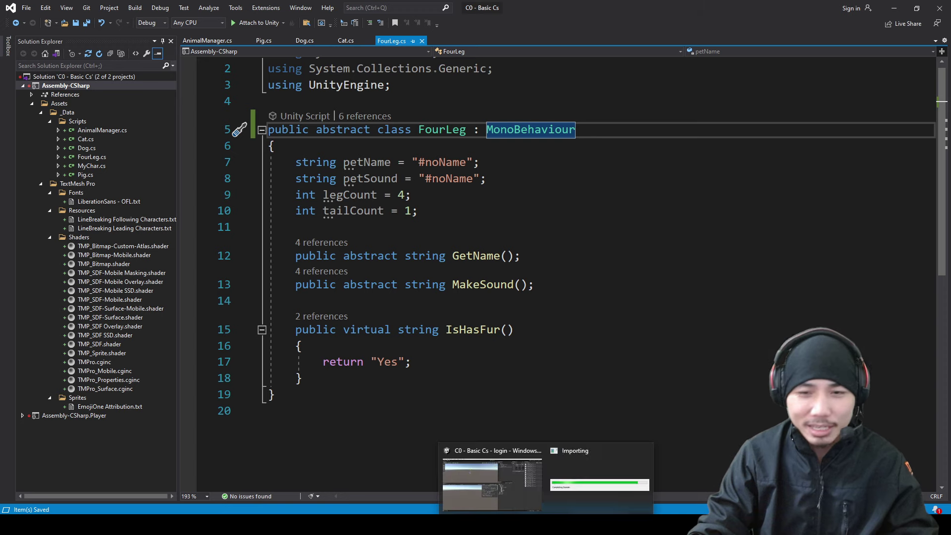
Attach the Dog script to the Dog object, now accepted, then return to FourLeg.cs
{"action": "left_click", "coordinate": [530, 483]}
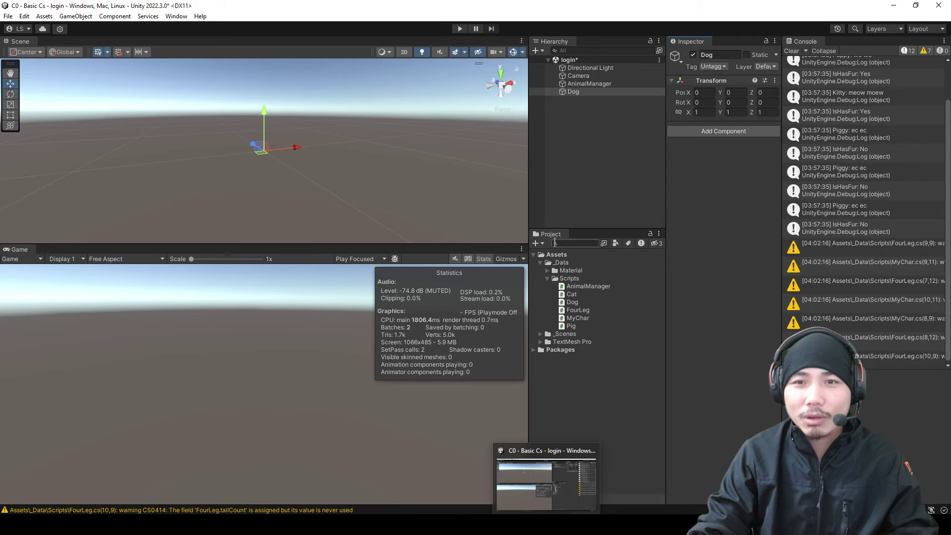
{"action": "left_click", "coordinate": [580, 92]}
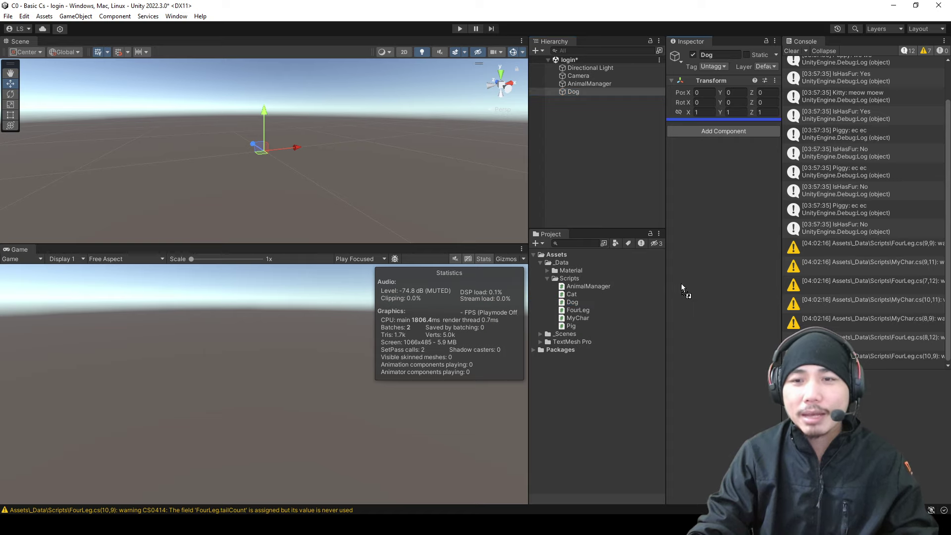
{"action": "left_click_drag", "start_coordinate": [582, 304], "coordinate": [706, 277]}
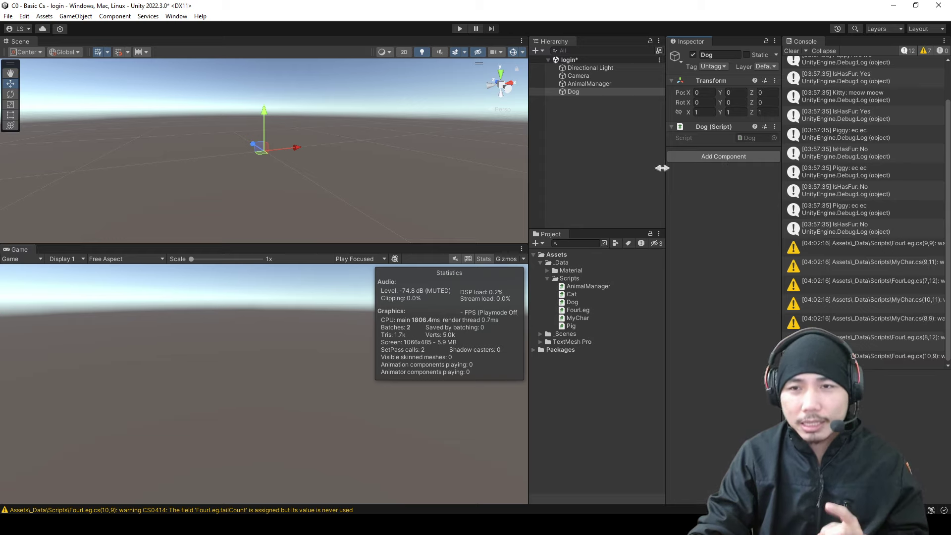
{"action": "left_click", "coordinate": [592, 93]}
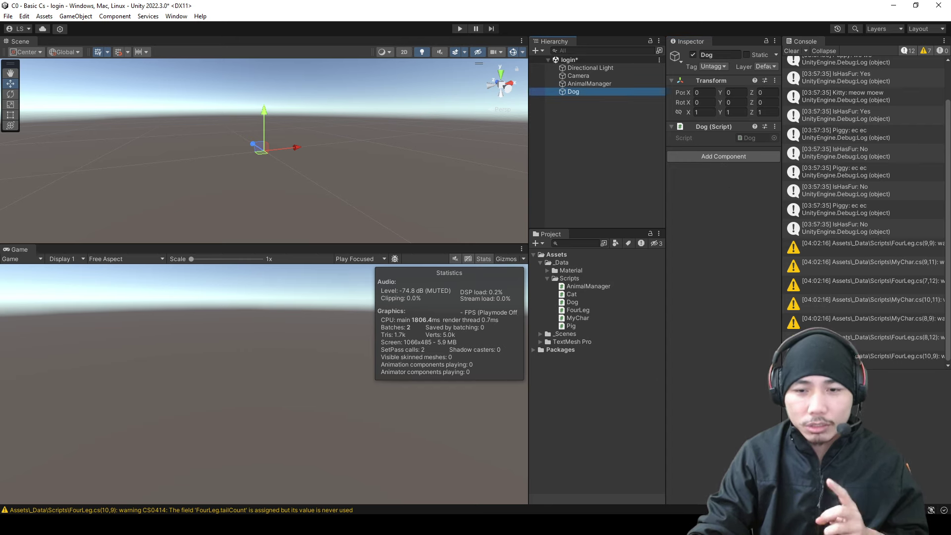
{"action": "key", "text": "alt+Tab"}
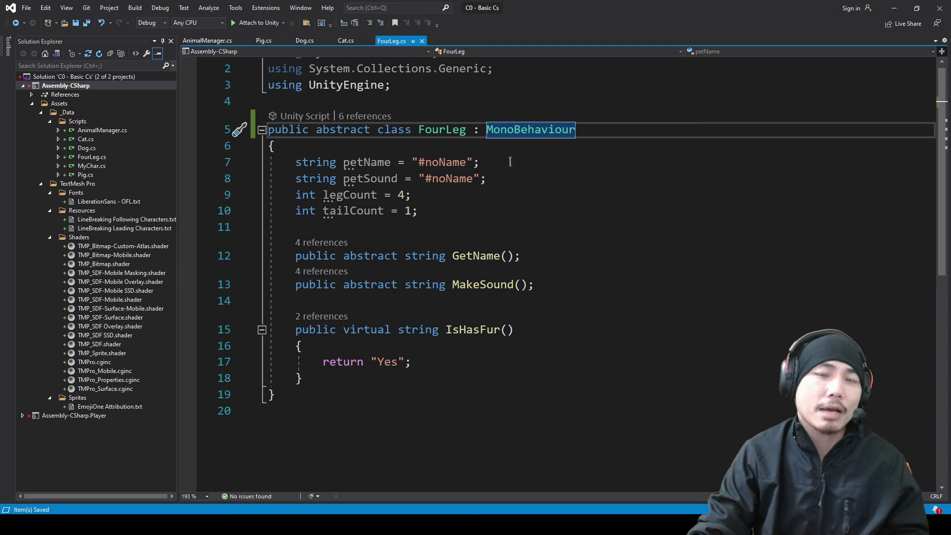
Leave FourLeg.cs and scroll AnimalManager.cs down to the AddAnimalsToList method
{"action": "left_click", "coordinate": [501, 148]}
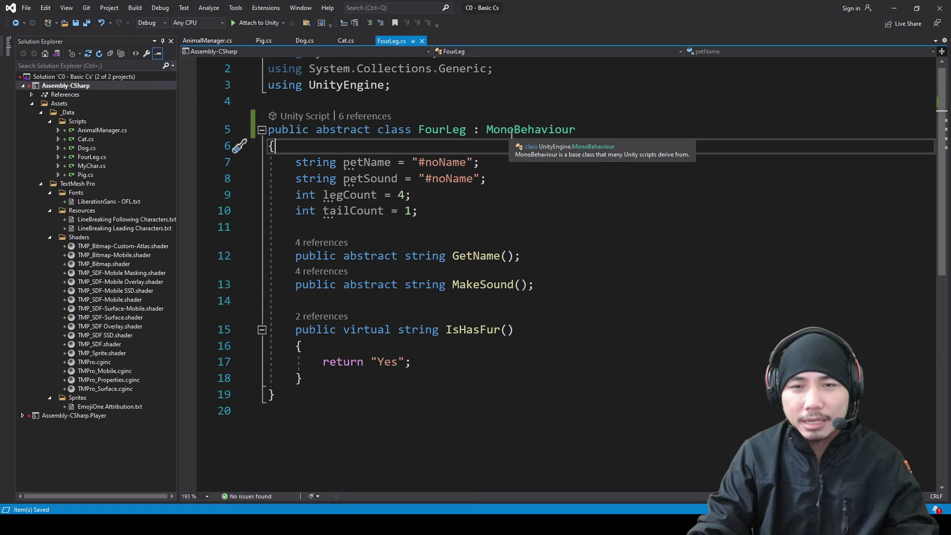
{"action": "left_click", "coordinate": [514, 131]}
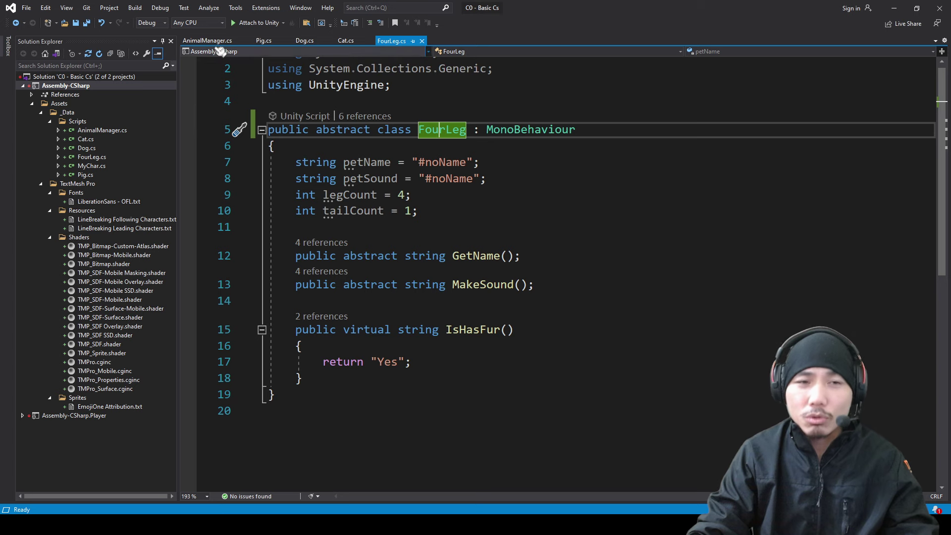
{"action": "left_click", "coordinate": [205, 41]}
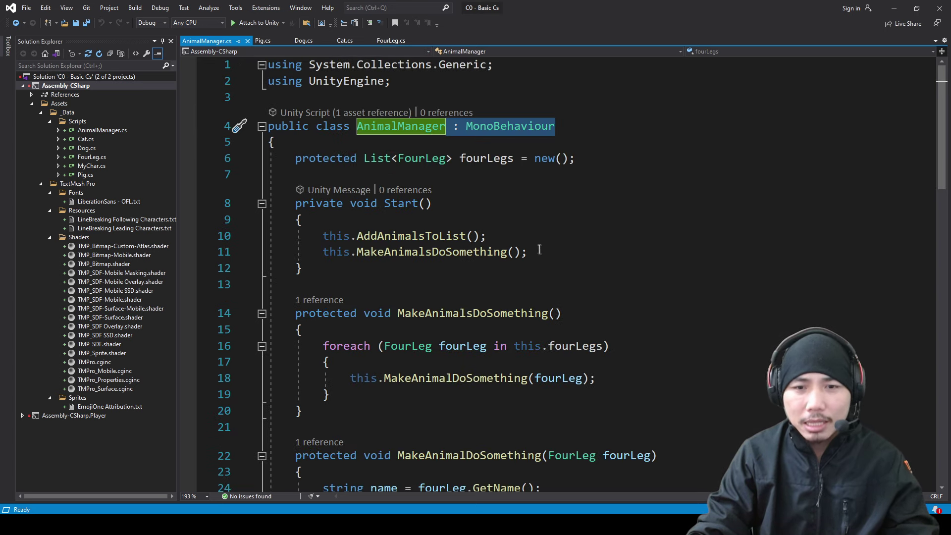
{"action": "scroll", "coordinate": [539, 249], "scroll_direction": "down", "scroll_amount": 2}
{"action": "scroll", "coordinate": [540, 249], "scroll_direction": "down", "scroll_amount": 3}
{"action": "scroll", "coordinate": [539, 249], "scroll_direction": "down", "scroll_amount": 4}
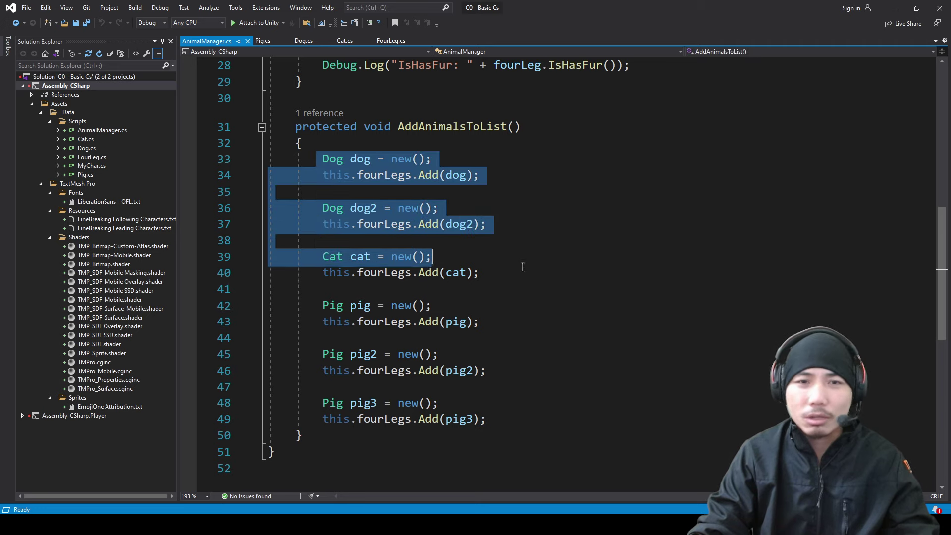
Select AddAnimalsToList's animal-creation lines 33 to 49, then clear Unity's Console
{"action": "left_click_drag", "start_coordinate": [325, 161], "coordinate": [577, 416]}
{"action": "left_click", "coordinate": [552, 321]}
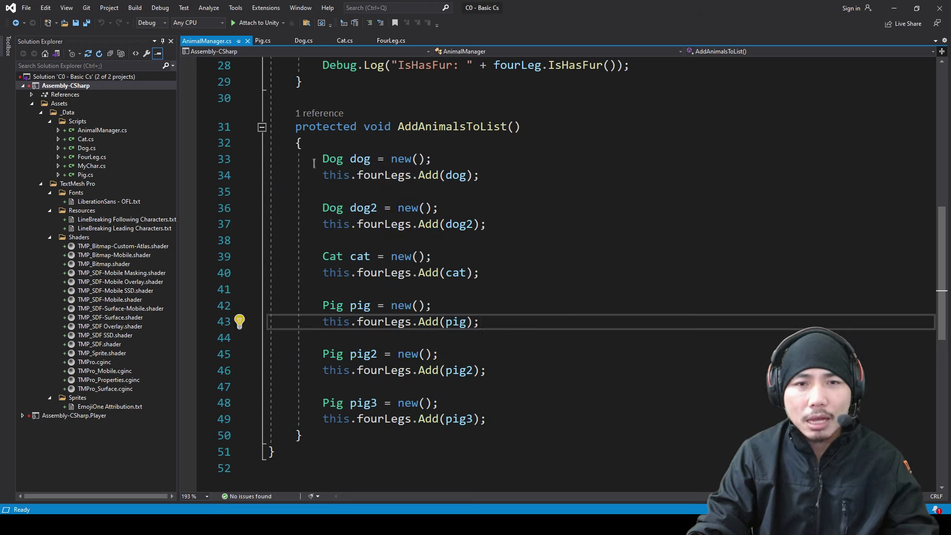
{"action": "left_click_drag", "start_coordinate": [321, 159], "coordinate": [542, 411]}
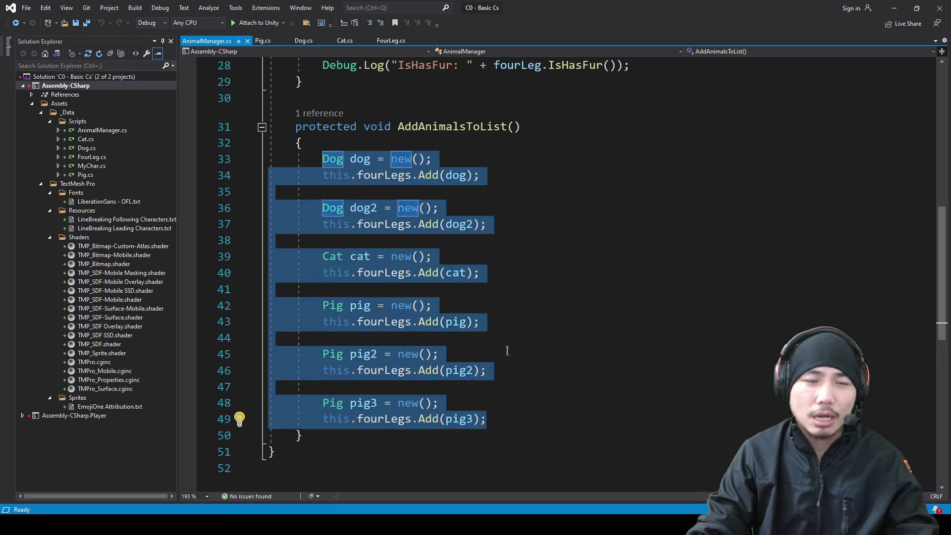
{"action": "left_click", "coordinate": [382, 191]}
{"action": "key", "text": "alt+Tab"}
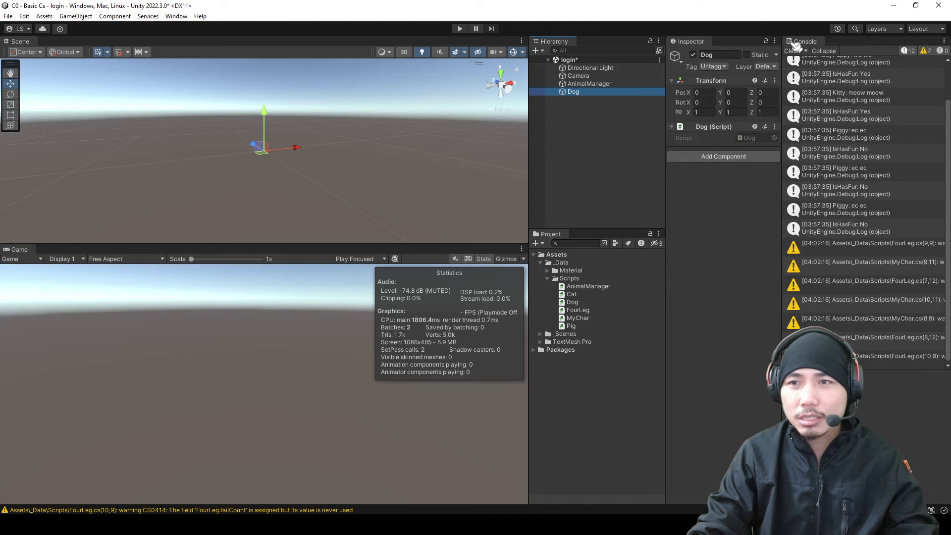
{"action": "left_click", "coordinate": [792, 51]}
Clear the Console, save the login scene with Dog selected, then select AnimalManager and return to its code
{"action": "left_click", "coordinate": [630, 140]}
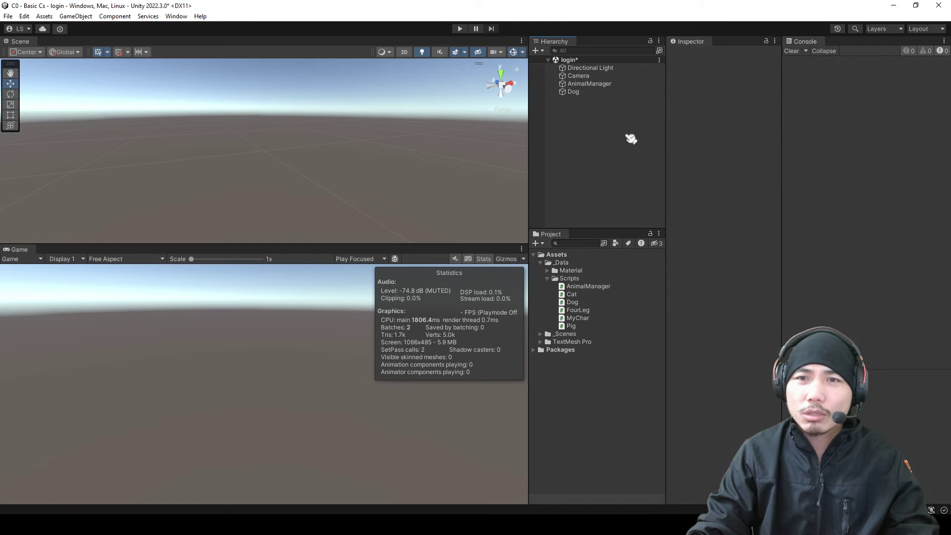
{"action": "left_click", "coordinate": [574, 92]}
{"action": "key", "text": "ctrl+s"}
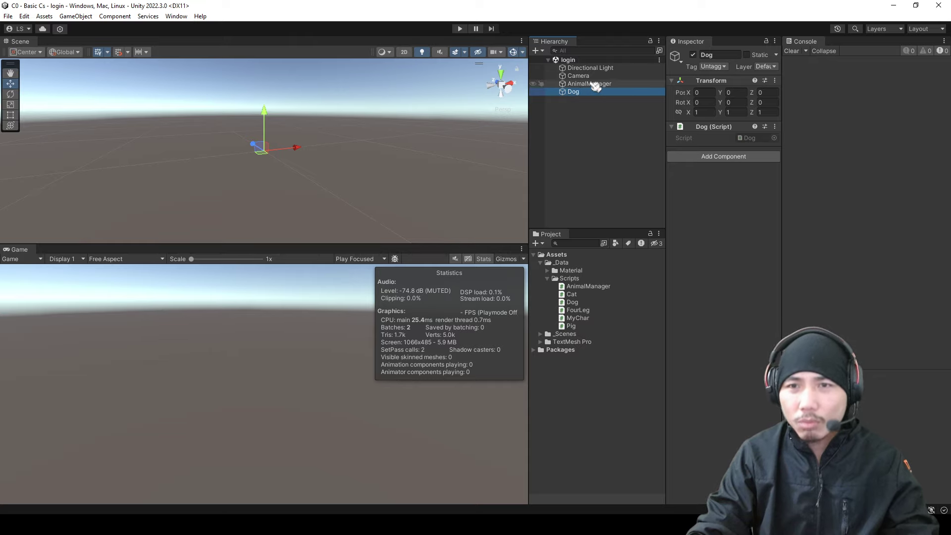
{"action": "left_click", "coordinate": [589, 84]}
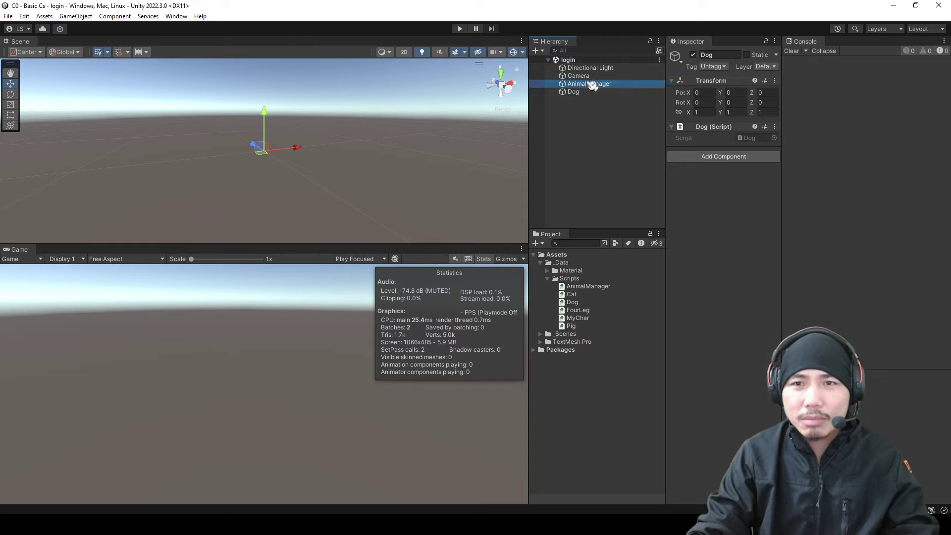
{"action": "key", "text": "alt+Tab"}
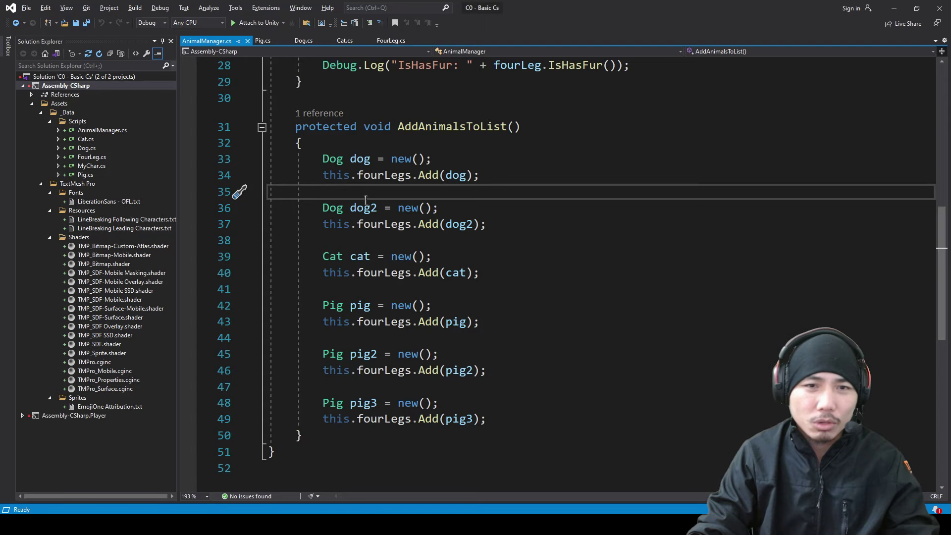
{"action": "left_click_drag", "start_coordinate": [323, 160], "coordinate": [466, 418]}
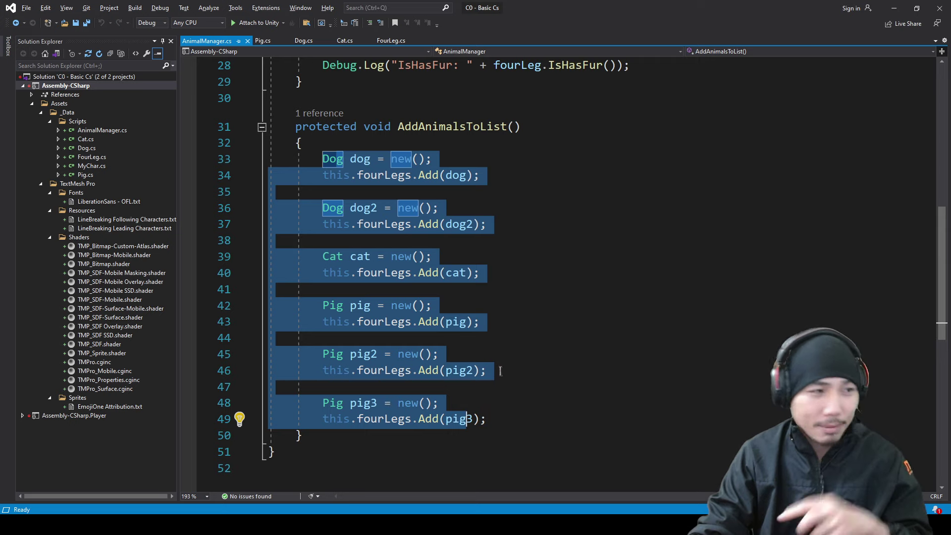
{"action": "left_click", "coordinate": [432, 127]}
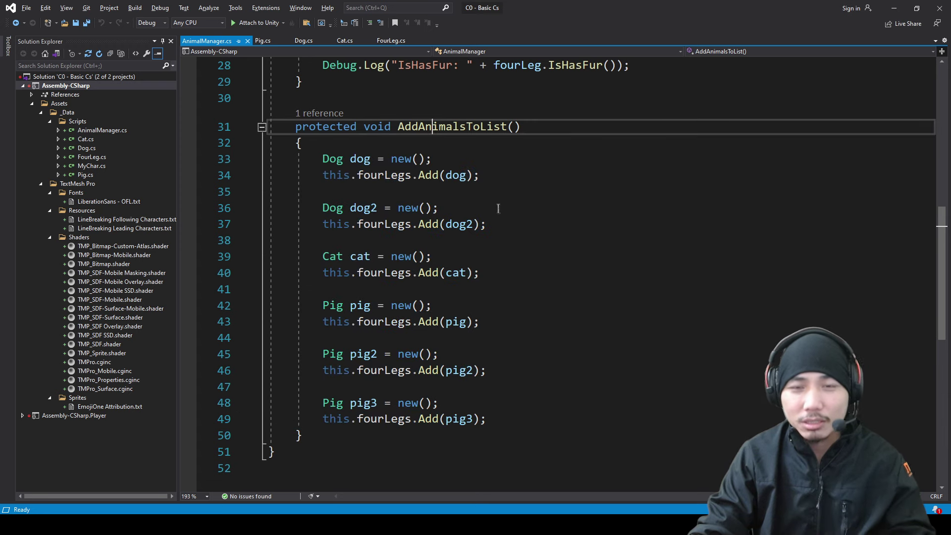
{"action": "scroll", "coordinate": [498, 208], "scroll_direction": "up", "scroll_amount": 4}
{"action": "scroll", "coordinate": [471, 225], "scroll_direction": "down", "scroll_amount": 2}
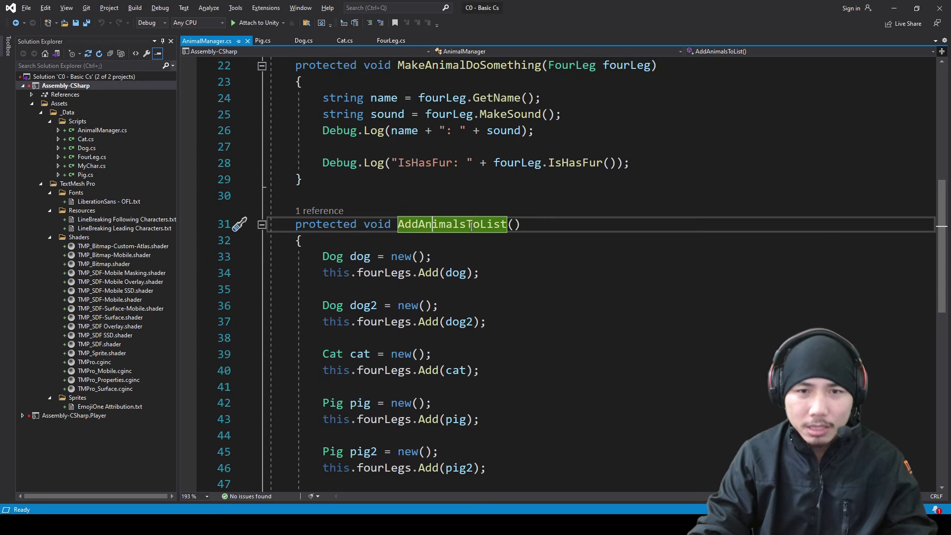
{"action": "scroll", "coordinate": [447, 216], "scroll_direction": "up", "scroll_amount": 1}
{"action": "scroll", "coordinate": [437, 269], "scroll_direction": "up", "scroll_amount": 1}
{"action": "scroll", "coordinate": [431, 253], "scroll_direction": "up", "scroll_amount": 5}
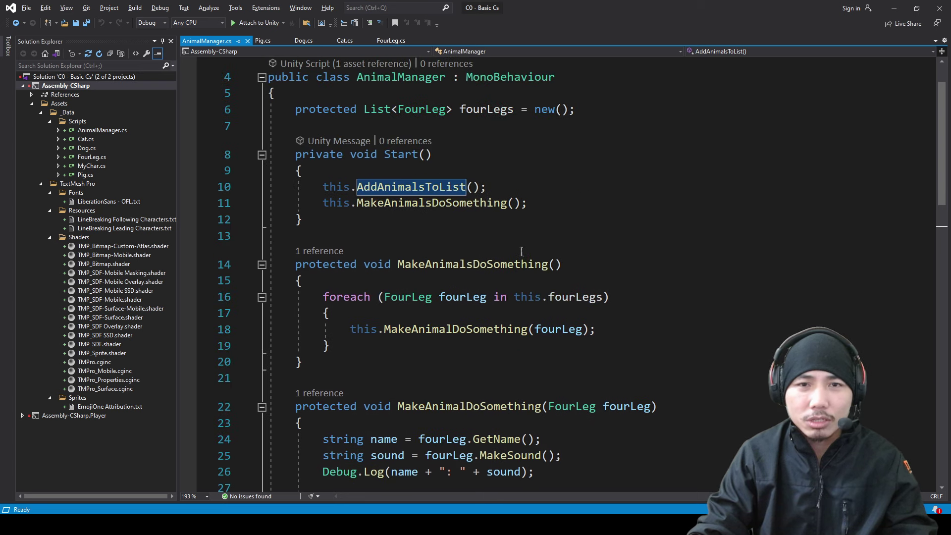
{"action": "scroll", "coordinate": [423, 240], "scroll_direction": "up", "scroll_amount": 1}
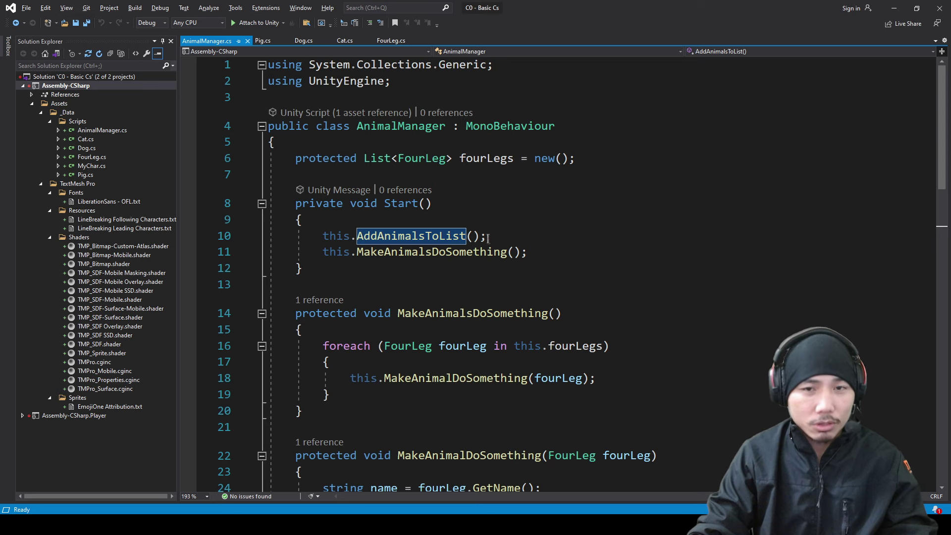
{"action": "key", "text": "F12"}
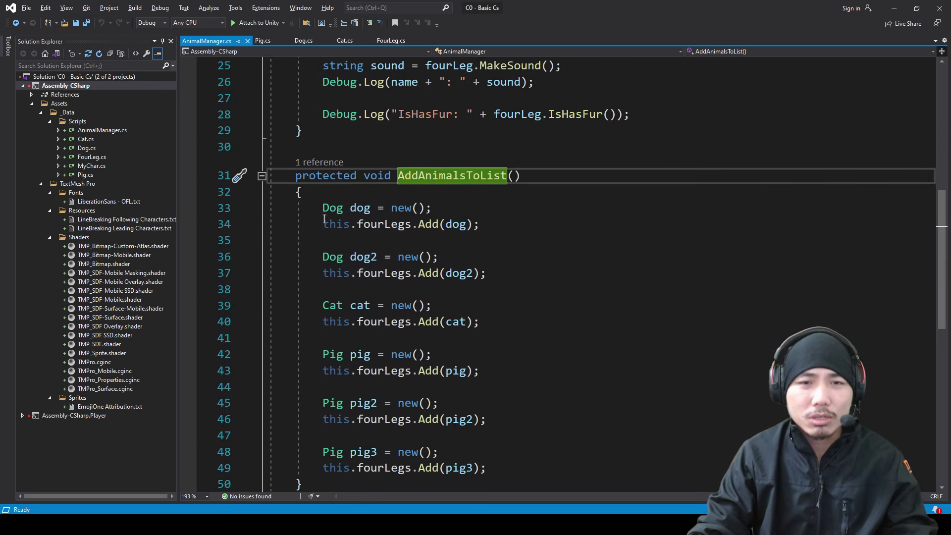
{"action": "left_click_drag", "start_coordinate": [322, 209], "coordinate": [513, 400]}
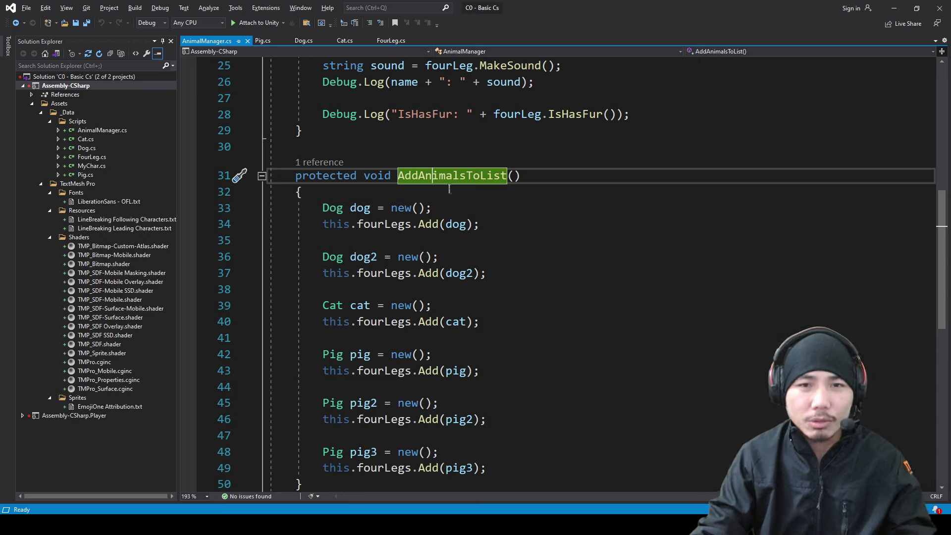
{"action": "left_click", "coordinate": [399, 175]}
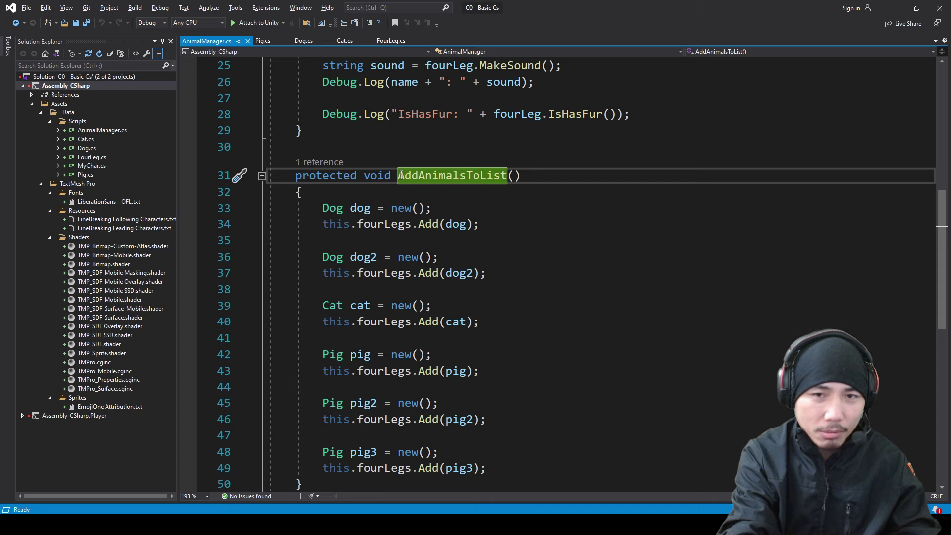
Rename the AddAnimalsToList method to AddAnimalsToList2 and save the file
{"action": "key", "text": "Left"}
{"action": "key", "text": "Left"}
{"action": "type", "text": "2"}
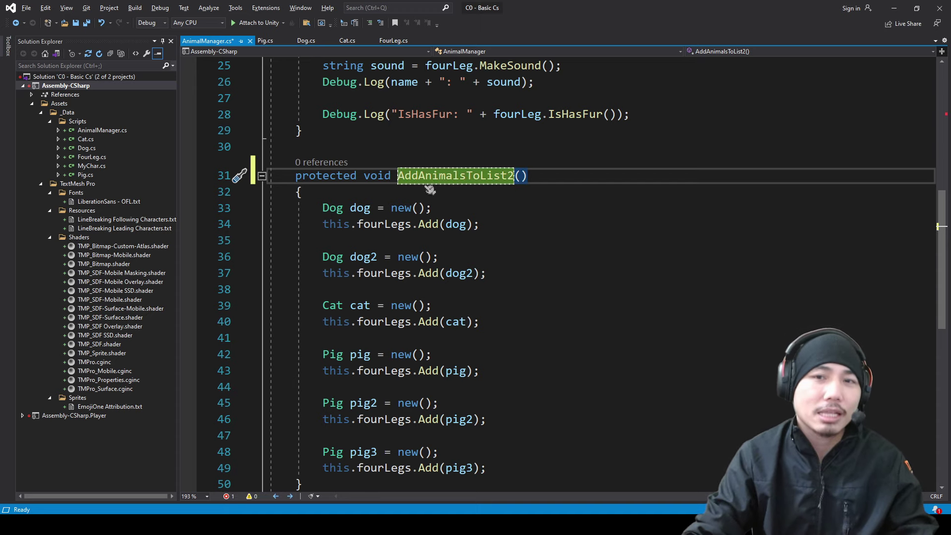
{"action": "key", "text": "ctrl+s"}
{"action": "left_click", "coordinate": [619, 215]}
Add an empty protected void AddAnimalsToList() method after Start, then switch to Unity
{"action": "scroll", "coordinate": [619, 215], "scroll_direction": "up", "scroll_amount": 8}
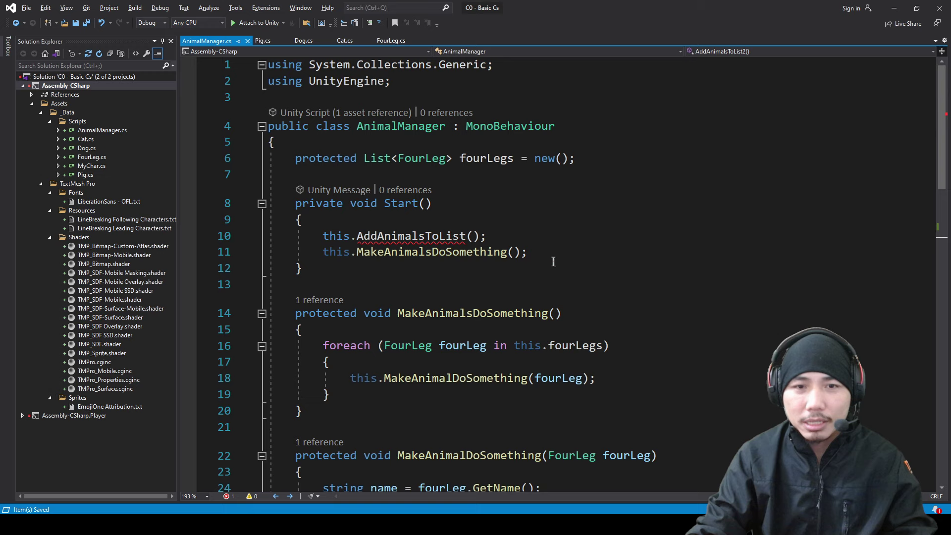
{"action": "left_click", "coordinate": [399, 236]}
{"action": "left_click", "coordinate": [379, 270]}
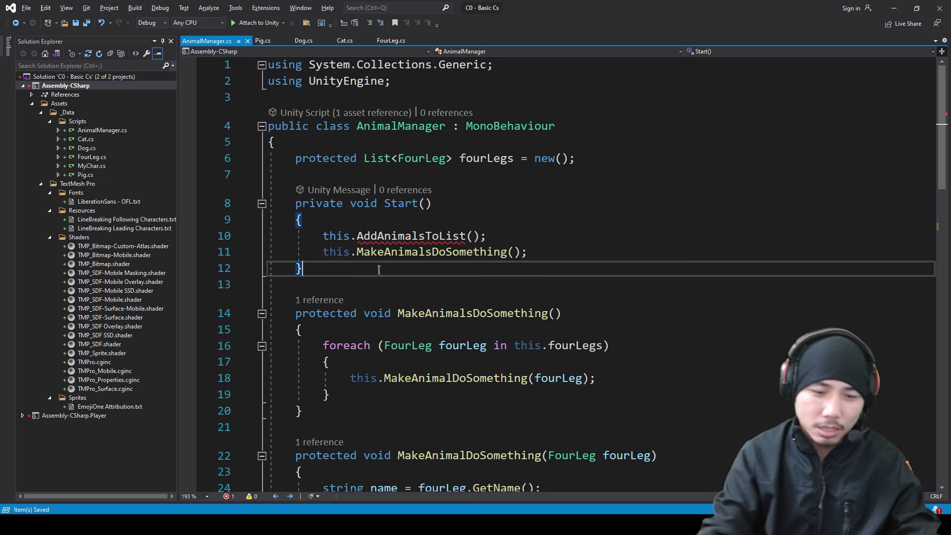
{"action": "key", "text": "Return"}
{"action": "key", "text": "Return"}
{"action": "type", "text": "prot"}
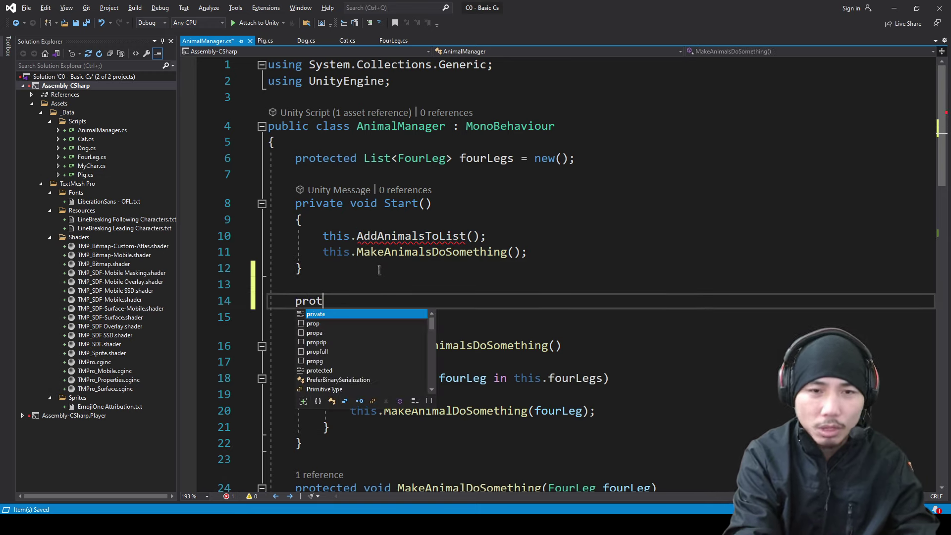
{"action": "key", "text": "Tab"}
{"action": "type", "text": "vo"}
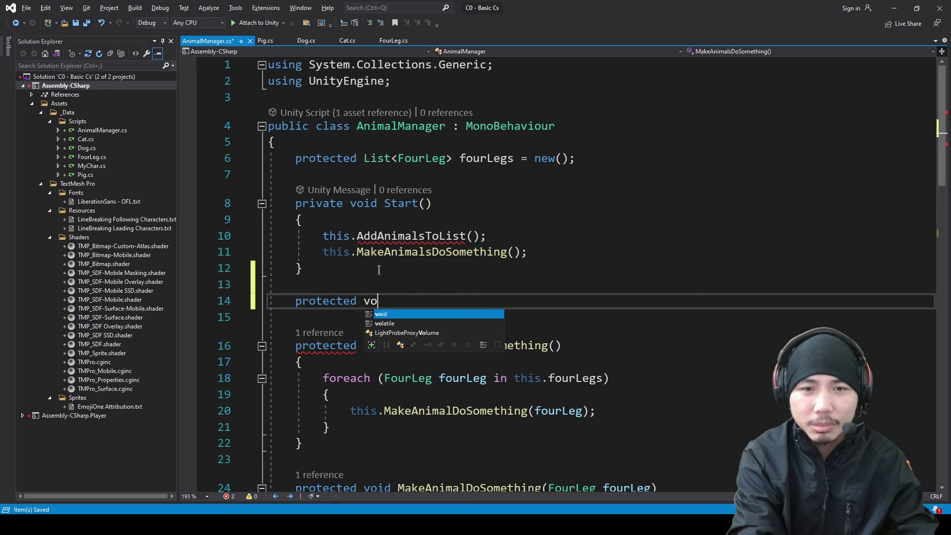
{"action": "key", "text": "space"}
{"action": "type", "text": "{"}
{"action": "key", "text": "Return"}
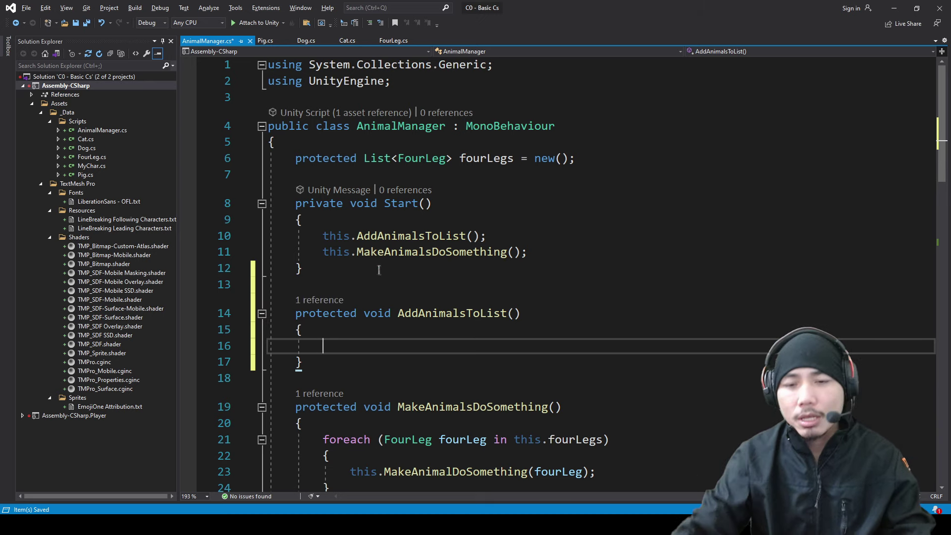
{"action": "key", "text": "alt+Tab"}
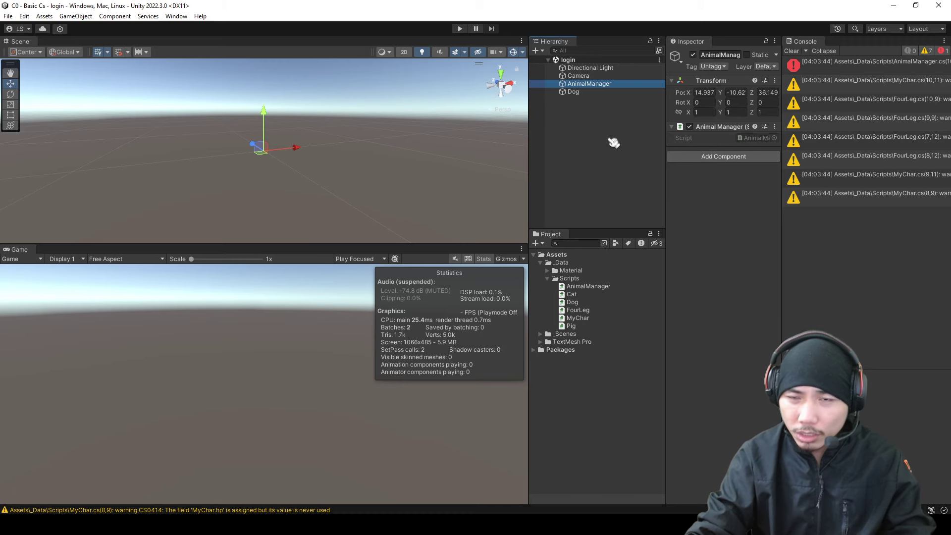
Create an empty Cat object and attach the Cat script to it
{"action": "left_click", "coordinate": [614, 143]}
{"action": "left_click", "coordinate": [626, 84]}
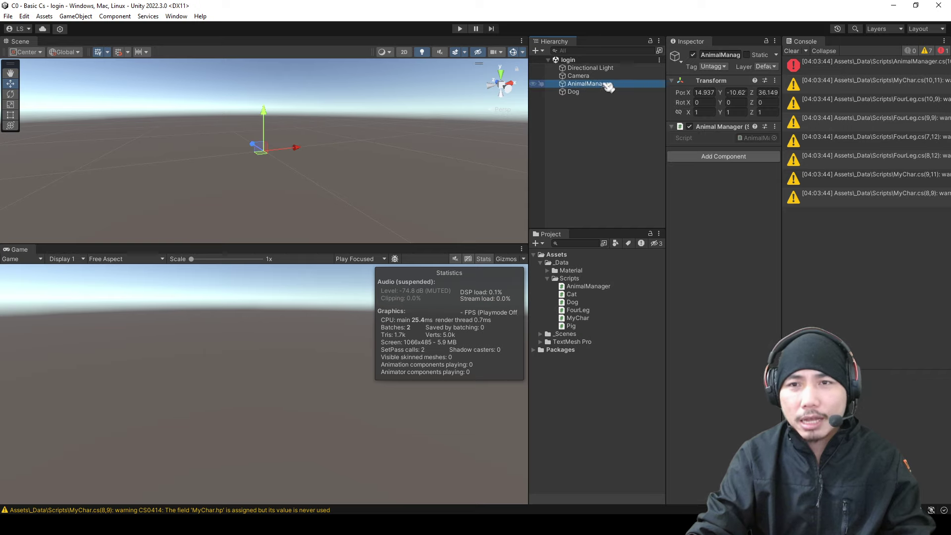
{"action": "right_click", "coordinate": [574, 126]}
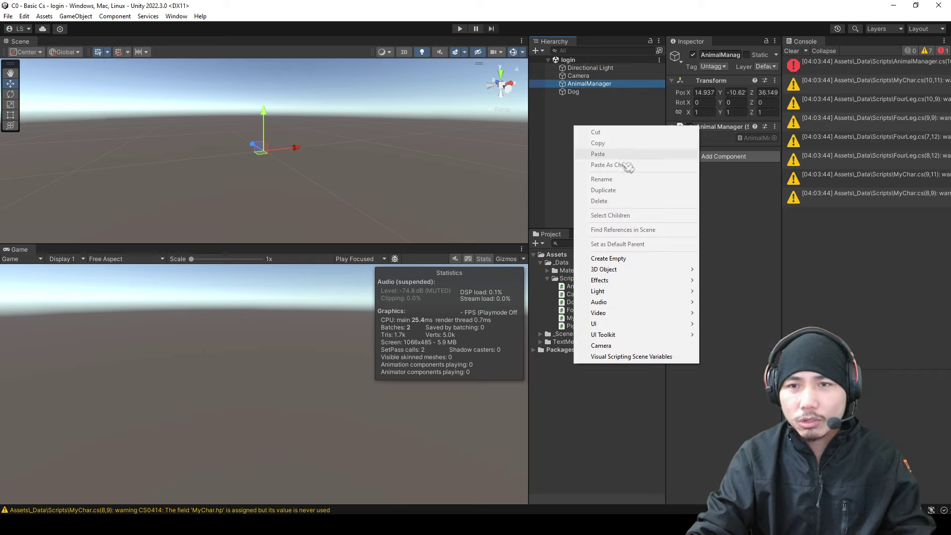
{"action": "left_click", "coordinate": [614, 258]}
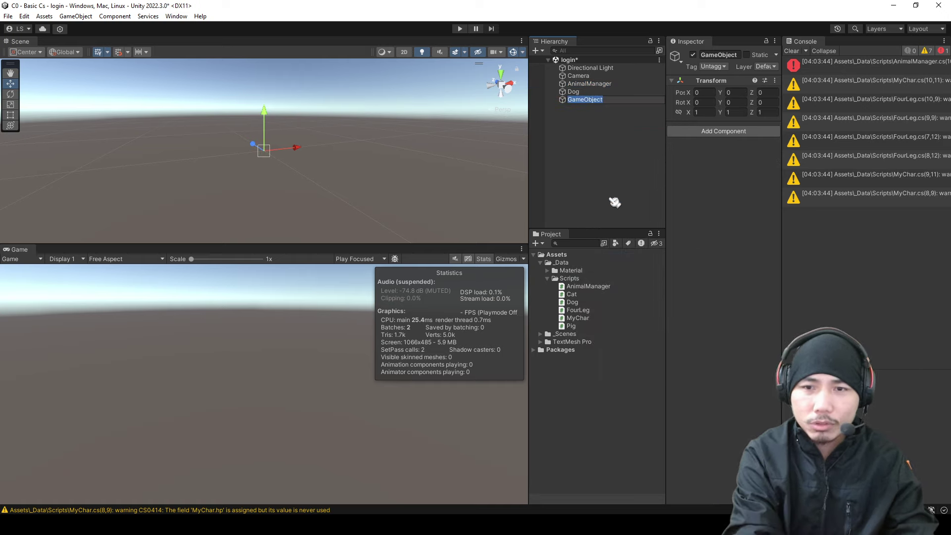
{"action": "type", "text": "Cat"}
{"action": "key", "text": "Return"}
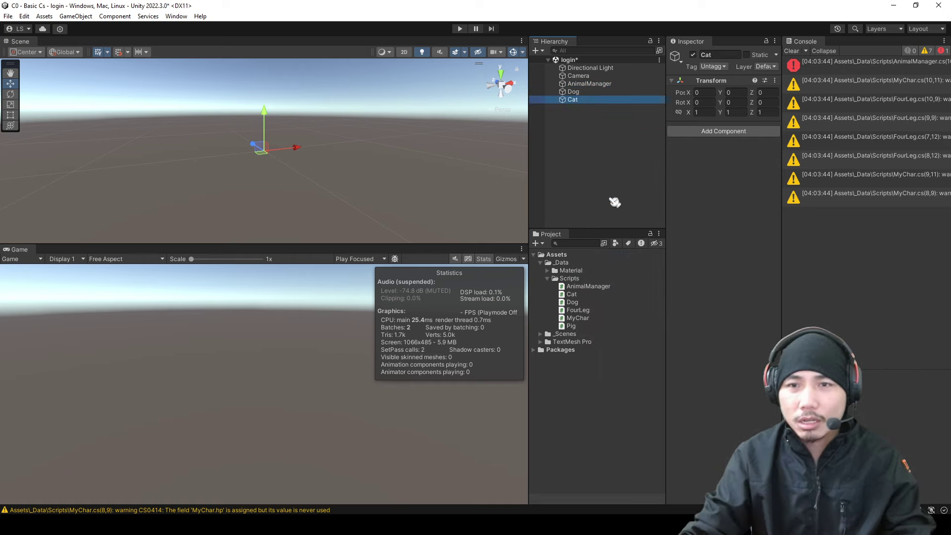
{"action": "left_click", "coordinate": [580, 294]}
{"action": "left_click_drag", "start_coordinate": [582, 295], "coordinate": [707, 302]}
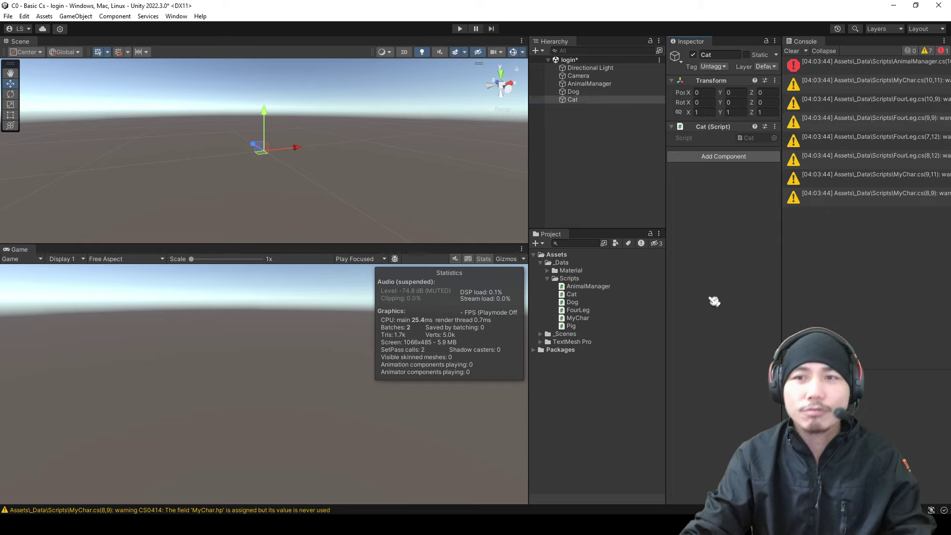
Add an empty object named Pig with the Pig script attached, and save the scene
{"action": "right_click", "coordinate": [581, 114]}
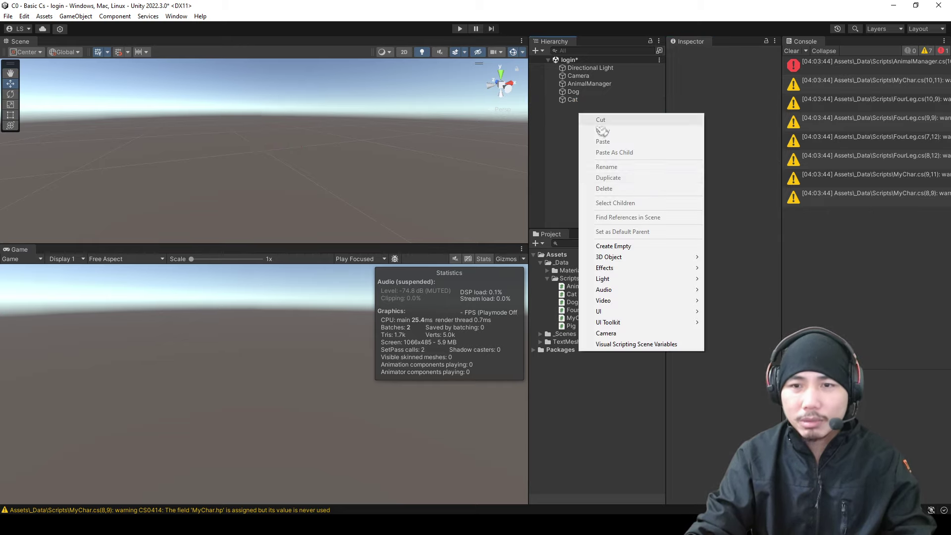
{"action": "left_click", "coordinate": [630, 247]}
{"action": "type", "text": "Pig"}
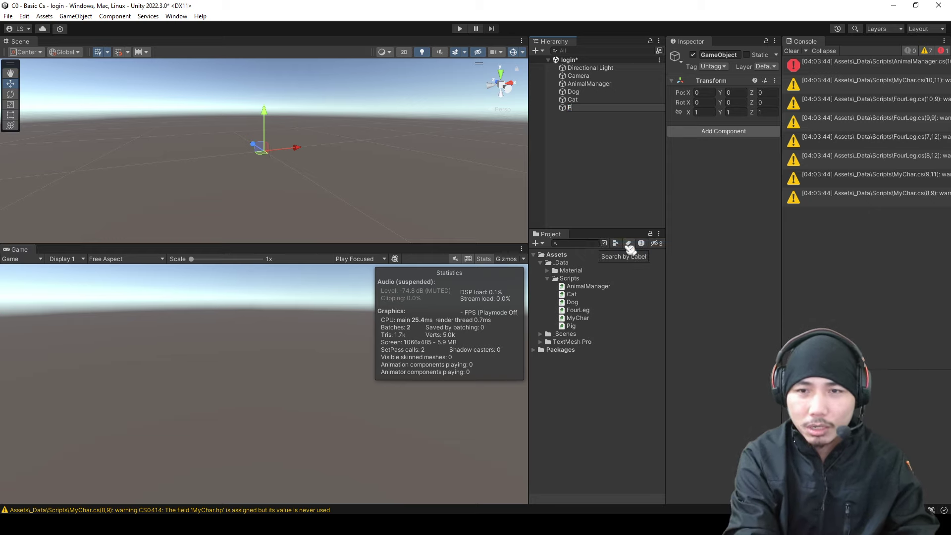
{"action": "key", "text": "Return"}
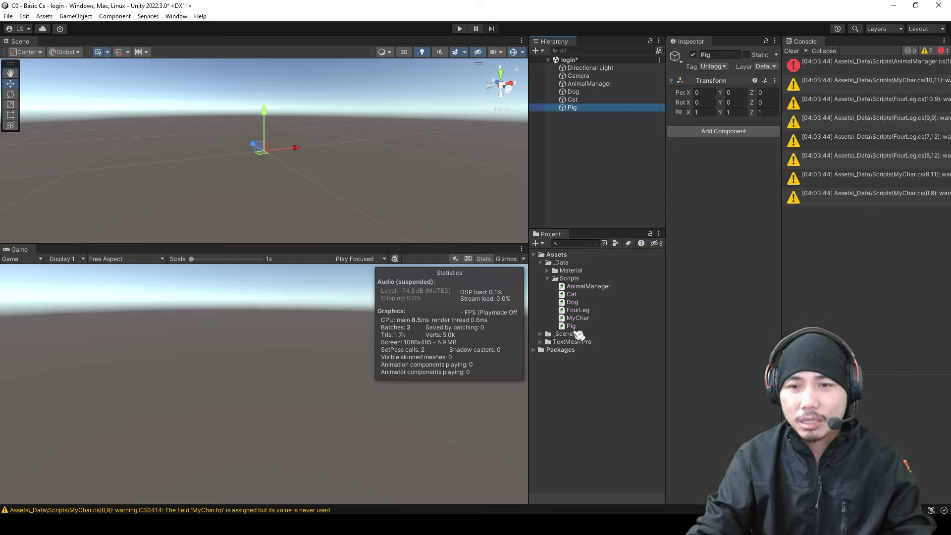
{"action": "left_click_drag", "start_coordinate": [578, 334], "coordinate": [725, 324]}
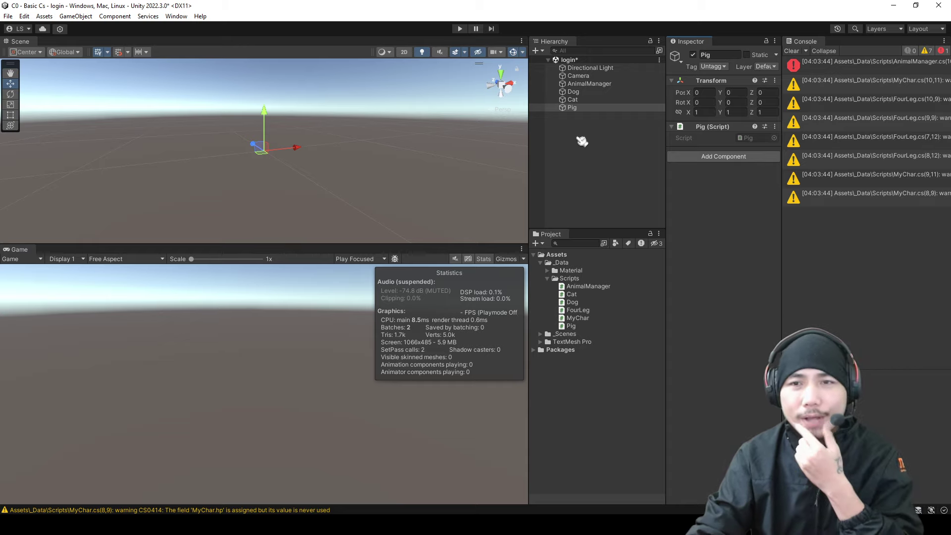
{"action": "left_click", "coordinate": [590, 107]}
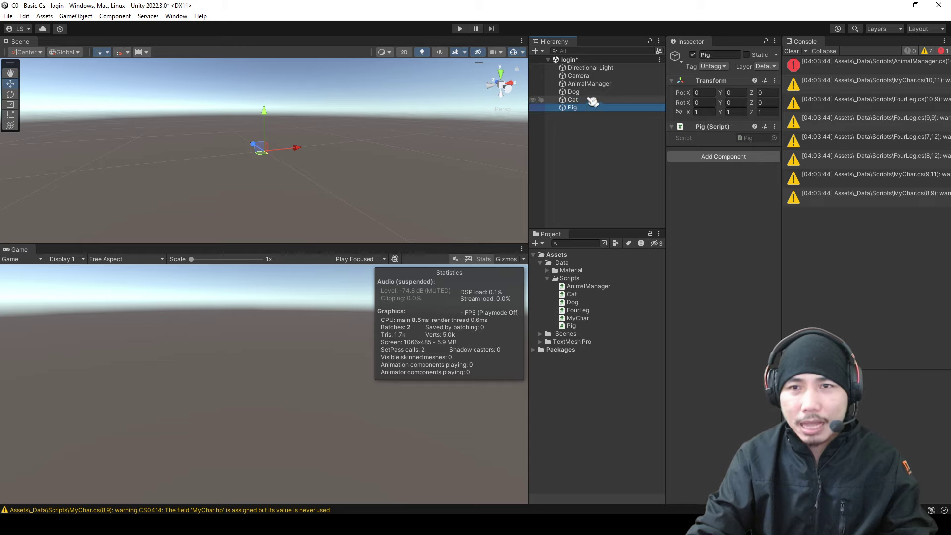
{"action": "key", "text": "ctrl+s"}
{"action": "left_click", "coordinate": [590, 84]}
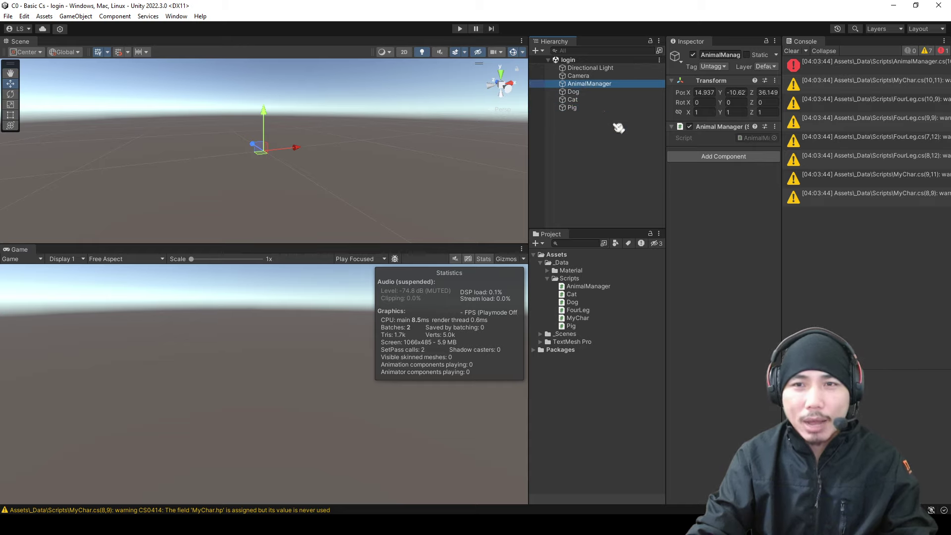
Open AnimalManager.cs from the Console error, save it, and return to Unity to recompile
{"action": "double_click", "coordinate": [808, 70]}
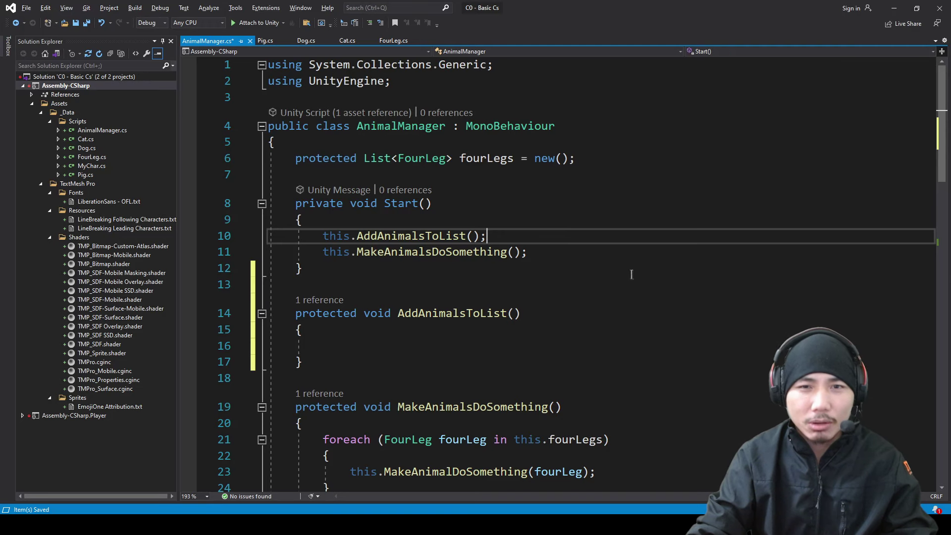
{"action": "left_click", "coordinate": [541, 254]}
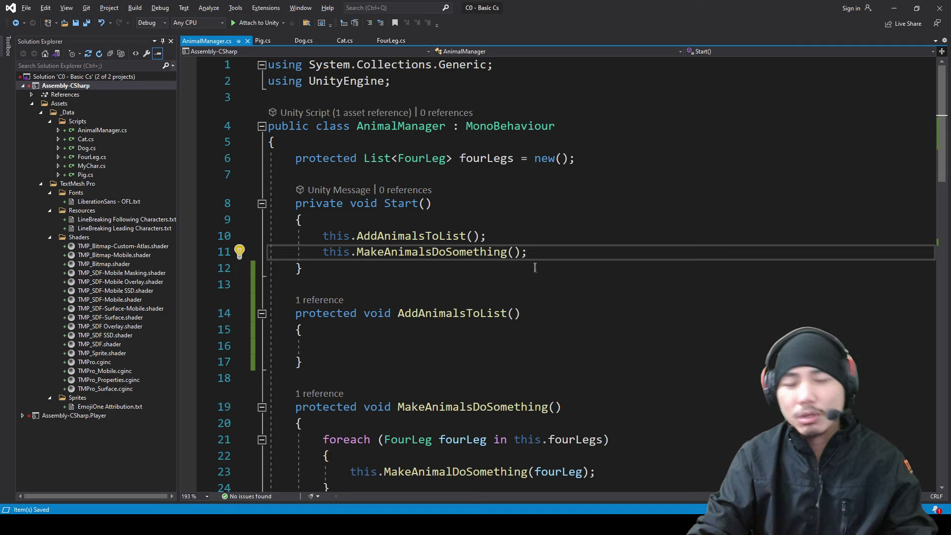
{"action": "key", "text": "alt+Tab"}
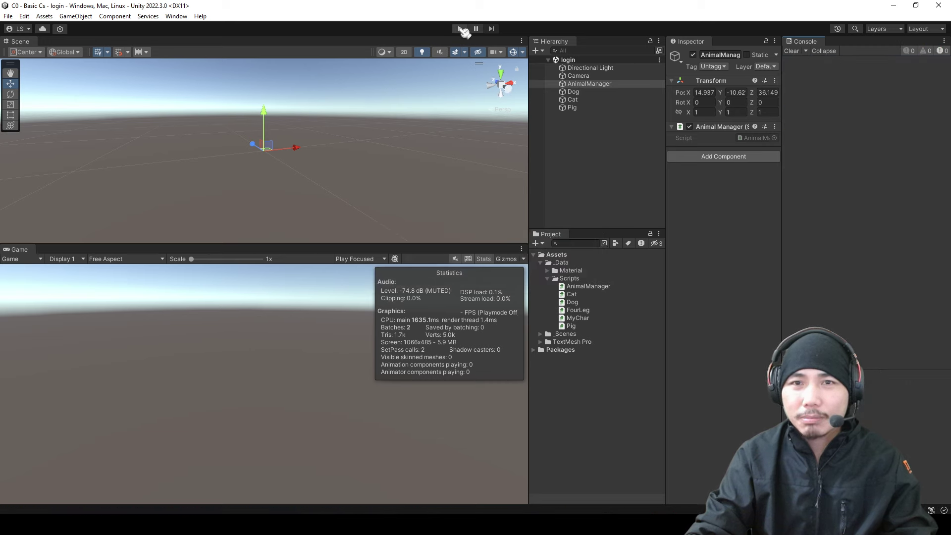
Run the scene once, then parent Dog, Cat and Pig under AnimalManager and save the scene
{"action": "left_click", "coordinate": [461, 29]}
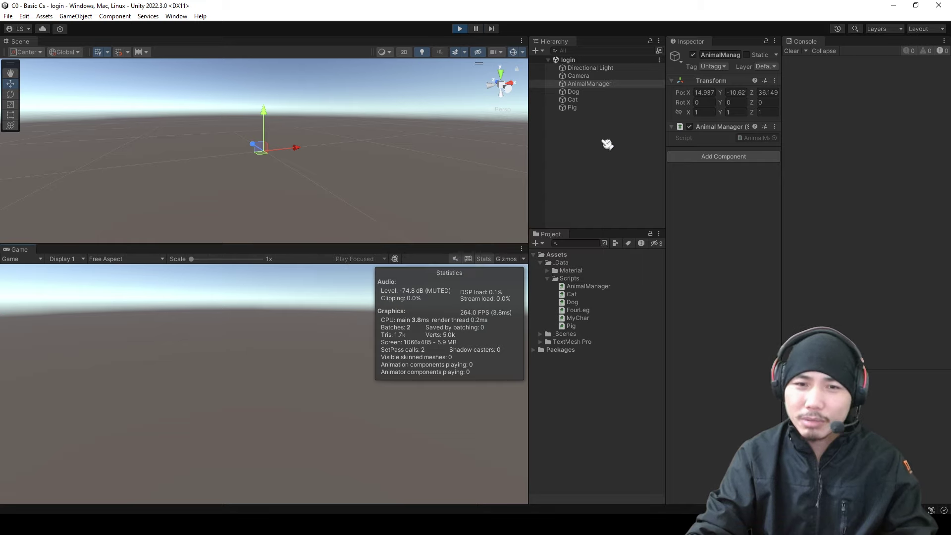
{"action": "left_click", "coordinate": [461, 29]}
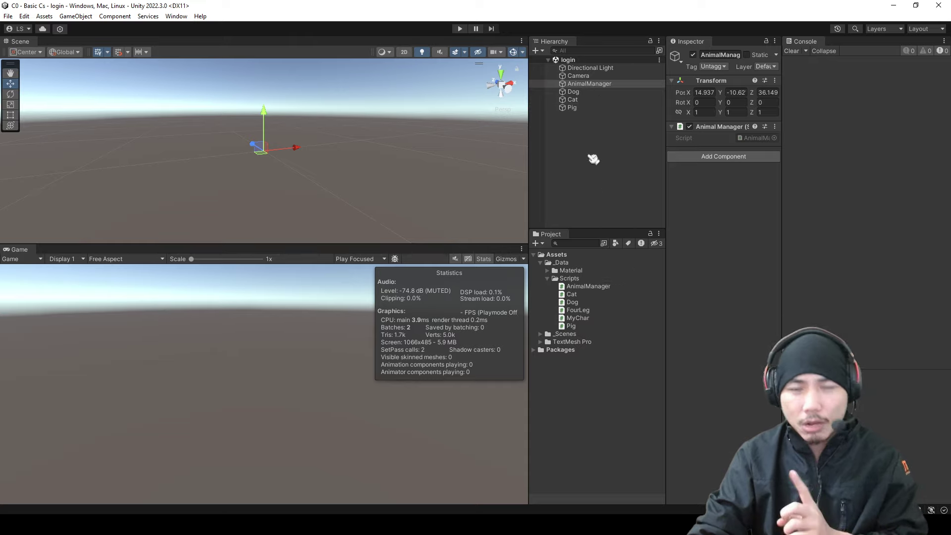
{"action": "left_click", "coordinate": [597, 93]}
{"action": "left_click", "coordinate": [594, 104], "text": "shift"}
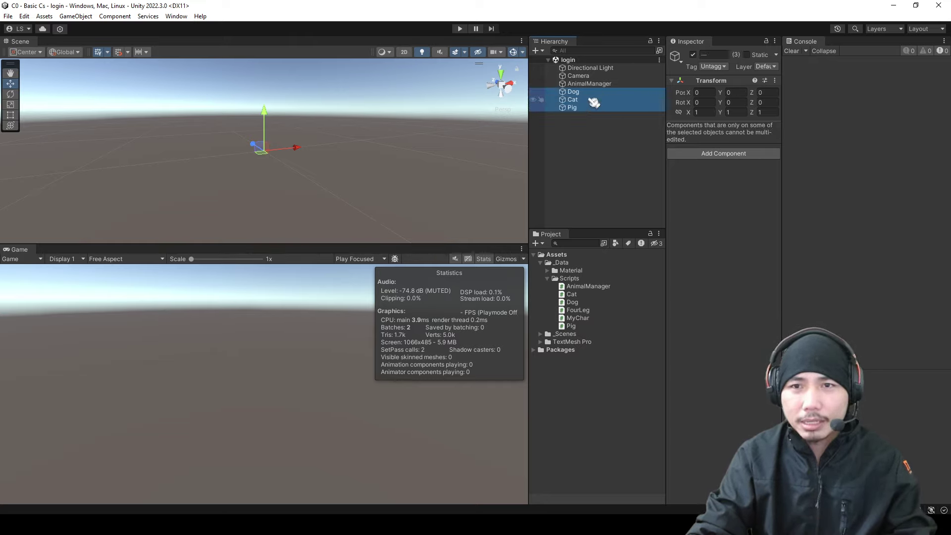
{"action": "left_click_drag", "start_coordinate": [597, 95], "coordinate": [591, 85]}
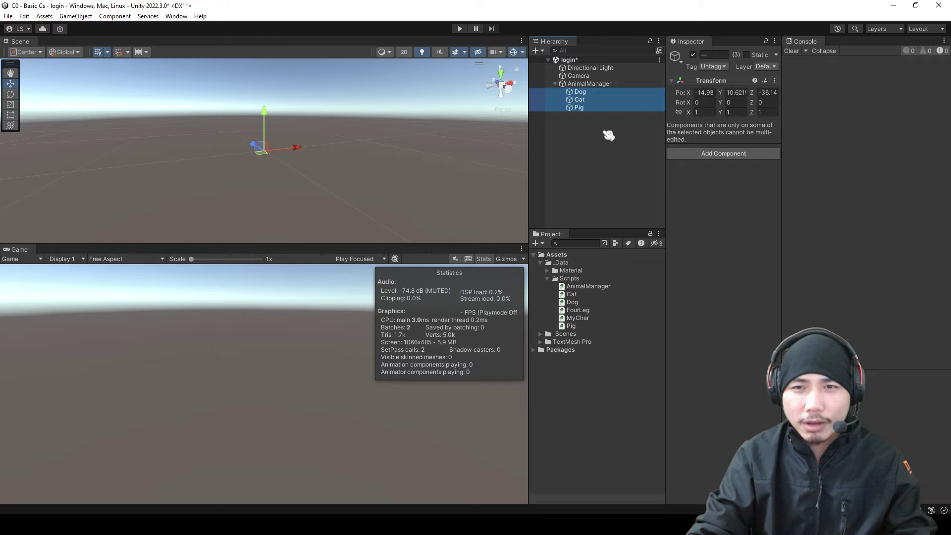
{"action": "left_click", "coordinate": [610, 143]}
{"action": "key", "text": "ctrl+s"}
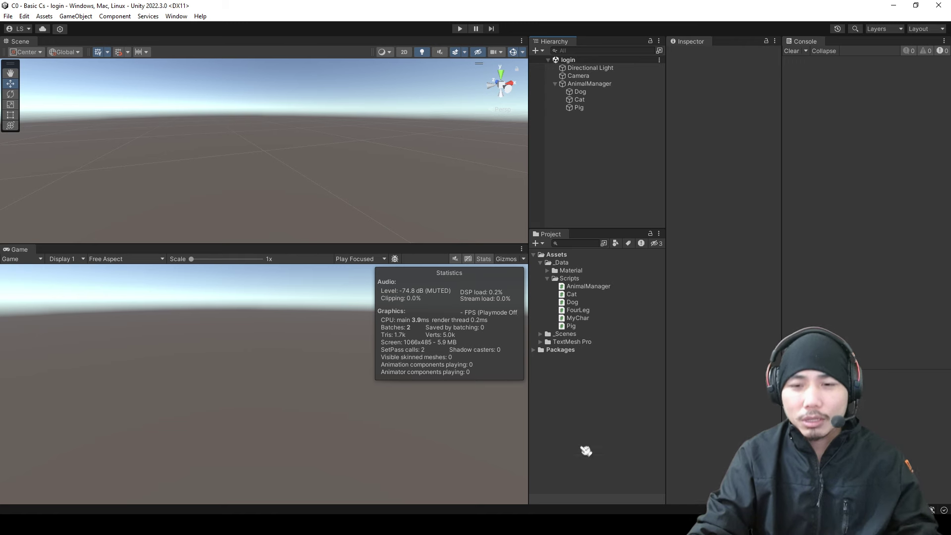
{"action": "left_click", "coordinate": [589, 510]}
{"action": "left_click", "coordinate": [376, 205]}
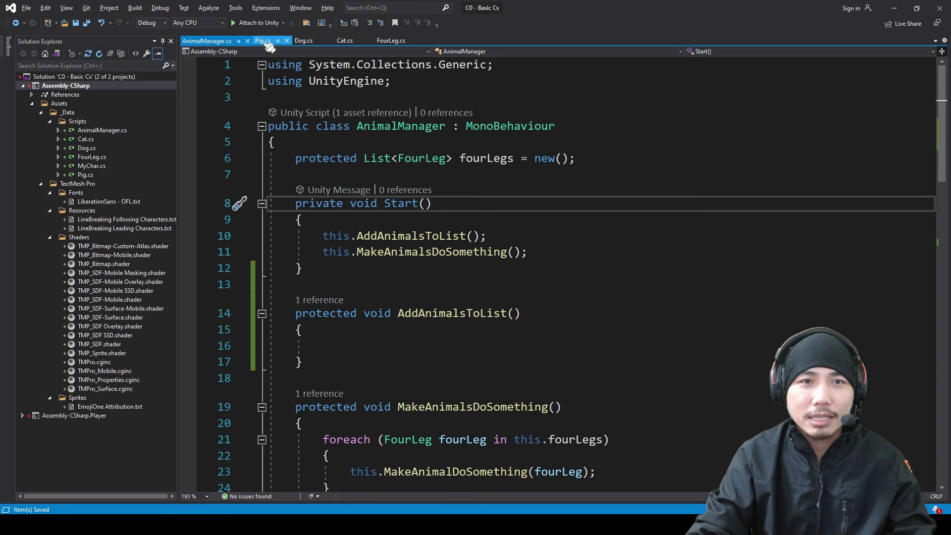
{"action": "left_click", "coordinate": [264, 41]}
{"action": "left_click", "coordinate": [409, 165]}
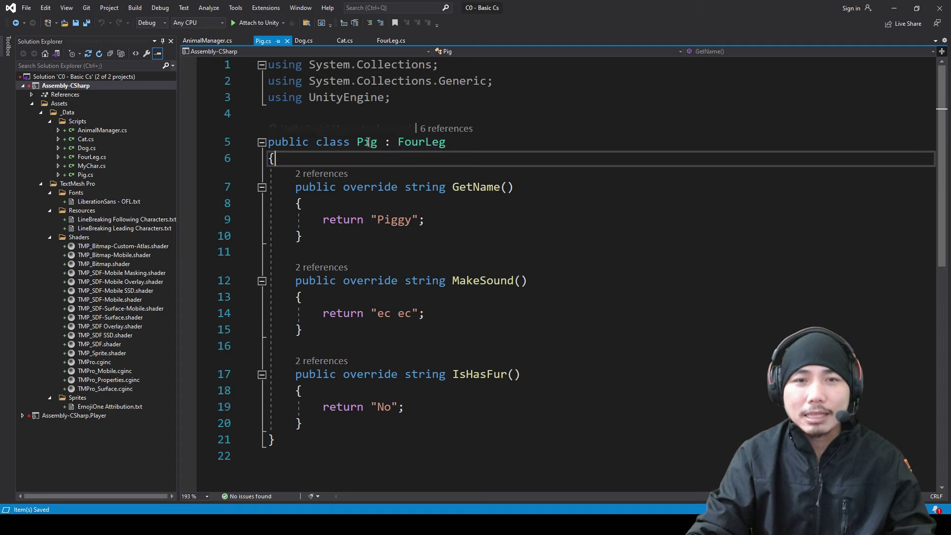
{"action": "double_click", "coordinate": [368, 143]}
{"action": "double_click", "coordinate": [423, 144]}
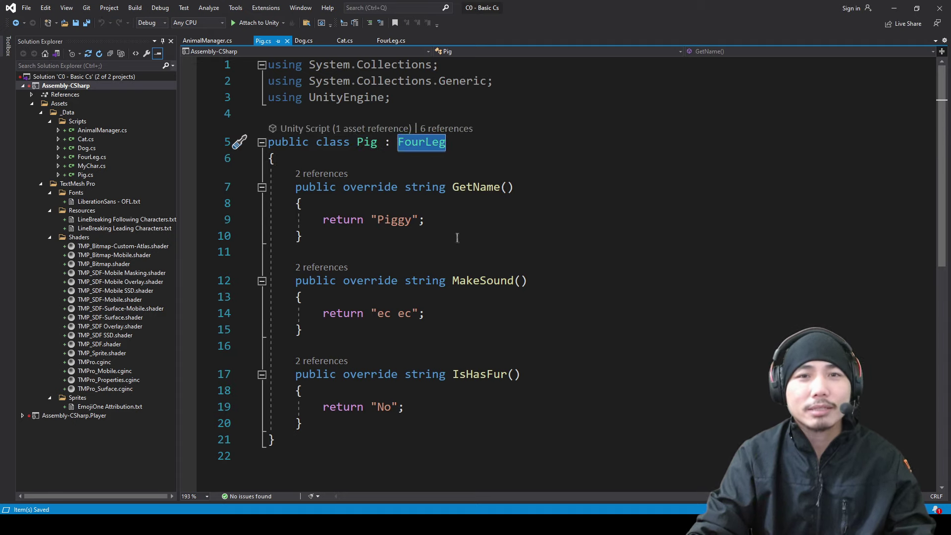
{"action": "left_click", "coordinate": [207, 41]}
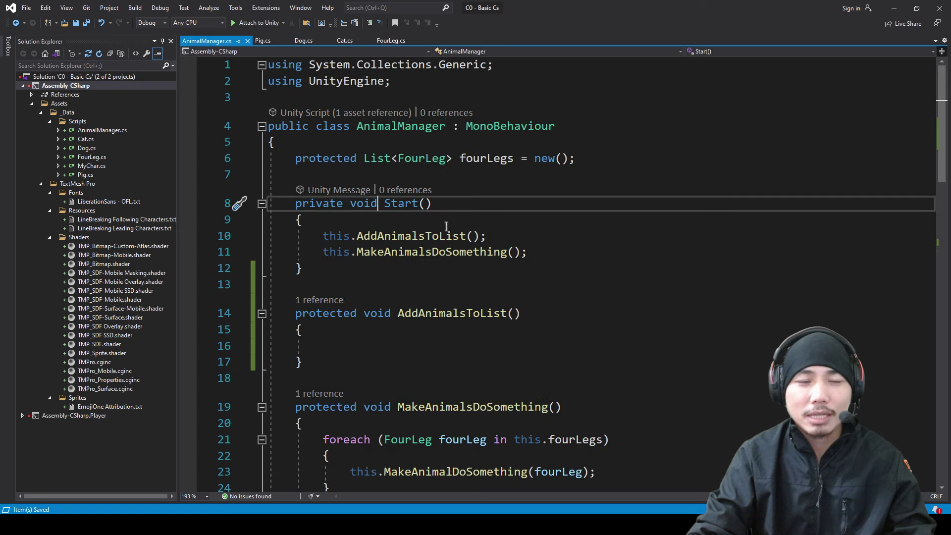
{"action": "scroll", "coordinate": [426, 267], "scroll_direction": "down", "scroll_amount": 2}
{"action": "scroll", "coordinate": [421, 346], "scroll_direction": "down", "scroll_amount": 4}
{"action": "scroll", "coordinate": [420, 396], "scroll_direction": "down", "scroll_amount": 2}
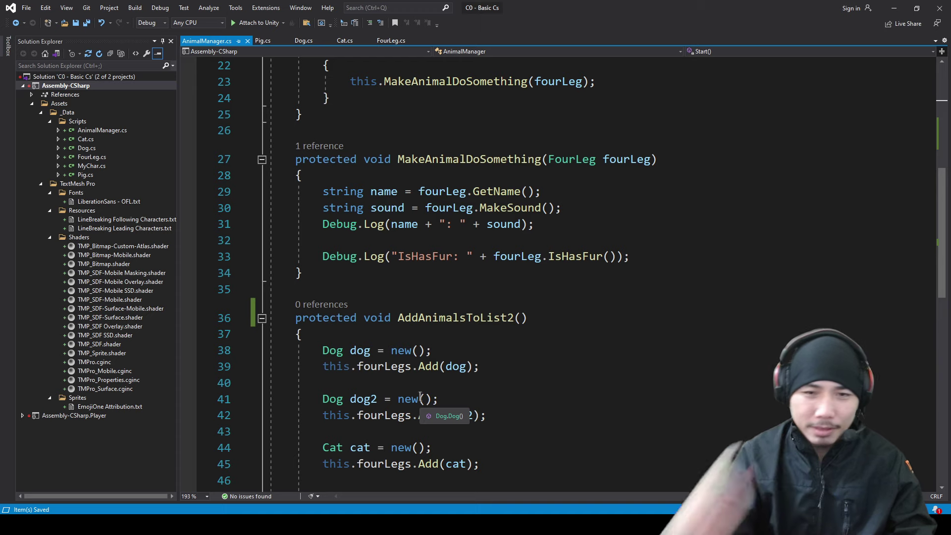
{"action": "scroll", "coordinate": [420, 396], "scroll_direction": "up", "scroll_amount": 5}
{"action": "scroll", "coordinate": [420, 396], "scroll_direction": "up", "scroll_amount": 1}
{"action": "key", "text": "alt+Tab"}
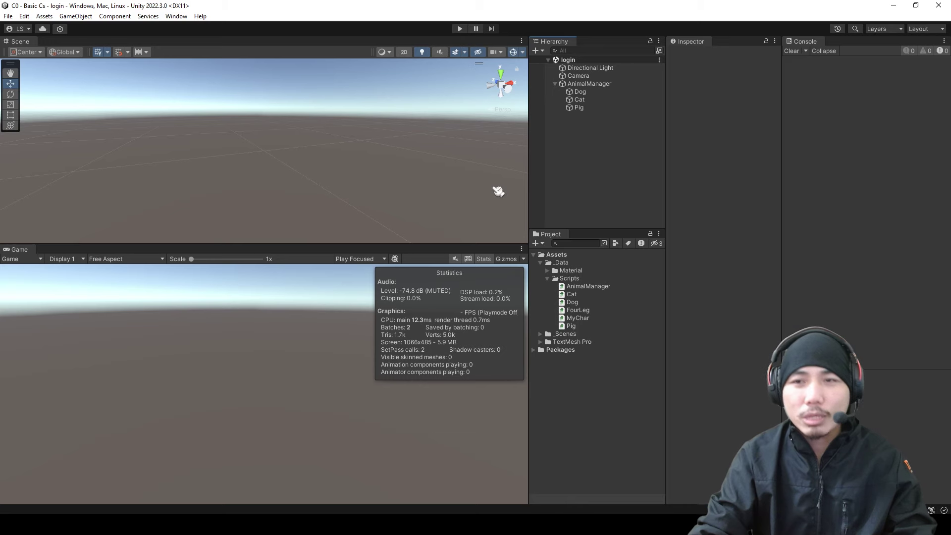
Add an empty child GameObject named Chau1 under Dog
{"action": "left_click", "coordinate": [592, 84]}
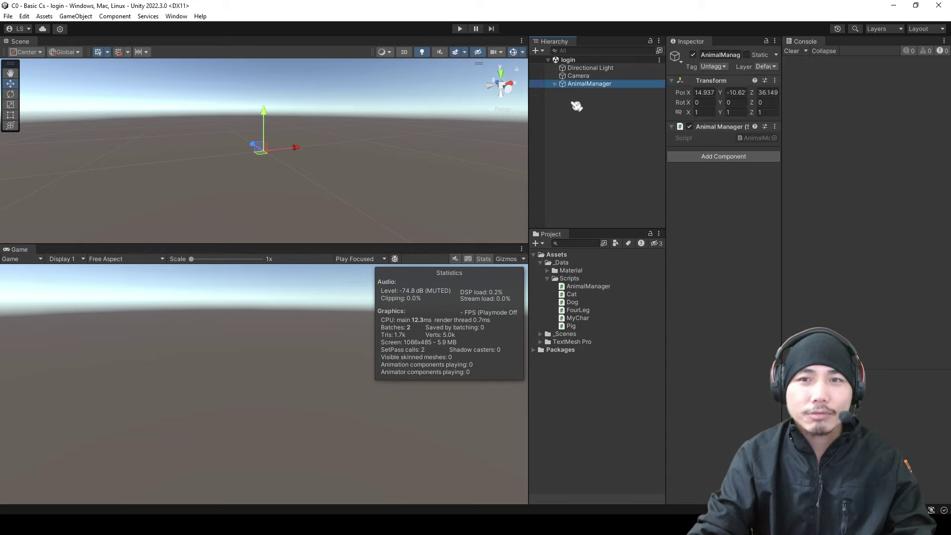
{"action": "left_click", "coordinate": [555, 83]}
{"action": "left_click", "coordinate": [579, 92]}
{"action": "right_click", "coordinate": [587, 93]}
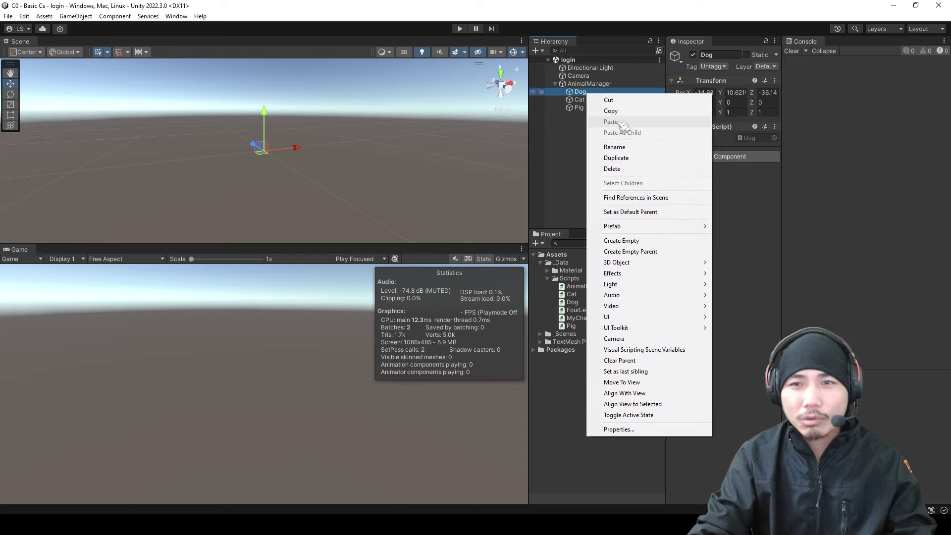
{"action": "left_click", "coordinate": [580, 85]}
{"action": "left_click", "coordinate": [584, 92]}
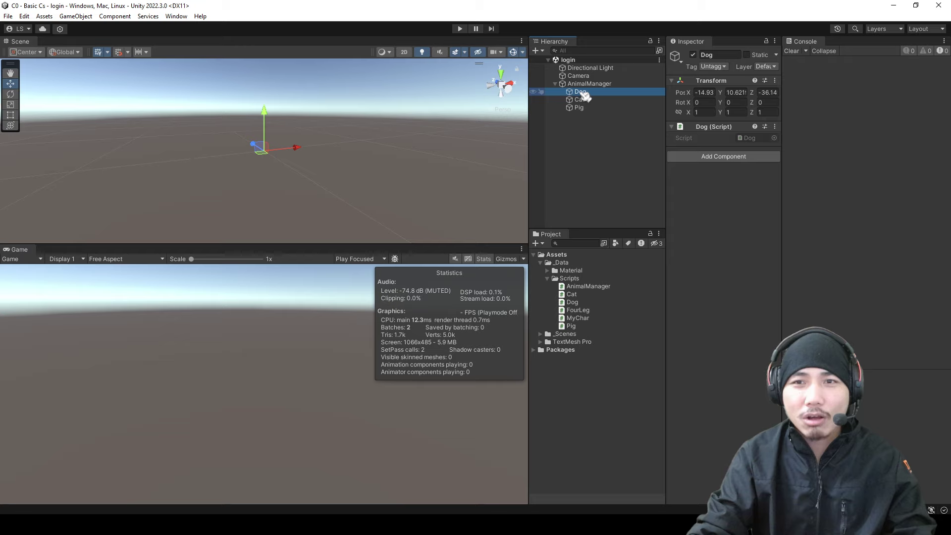
{"action": "right_click", "coordinate": [585, 96]}
{"action": "left_click", "coordinate": [629, 248]}
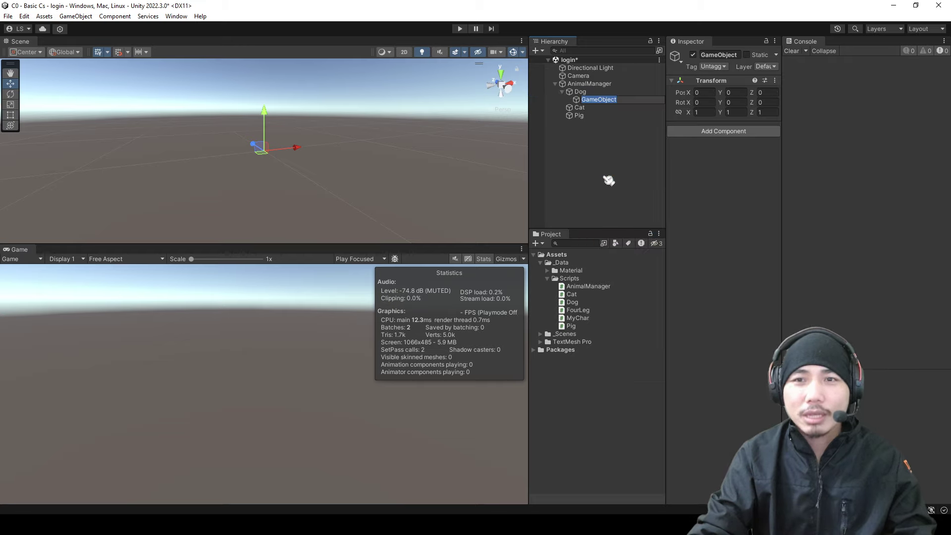
{"action": "type", "text": "Ch"}
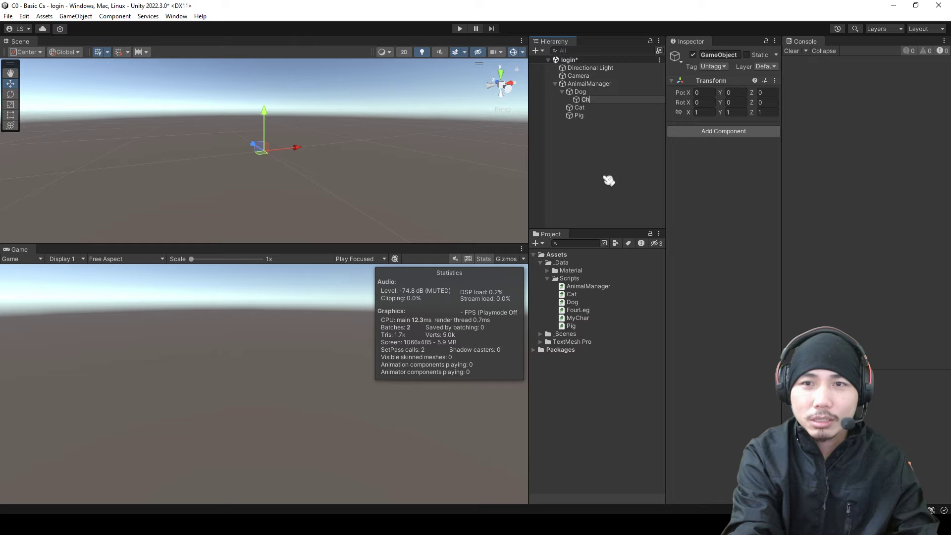
{"action": "type", "text": "au1"}
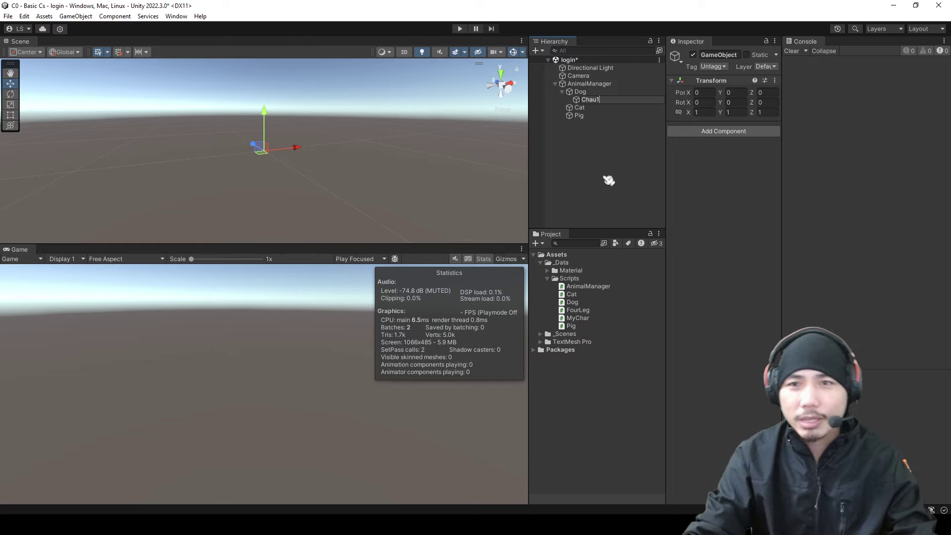
{"action": "key", "text": "Return"}
Duplicate Chau1 twice, nest Chau1 (1) inside Chau1 (2), and add an empty child to Chau1 (1)
{"action": "left_click", "coordinate": [600, 100]}
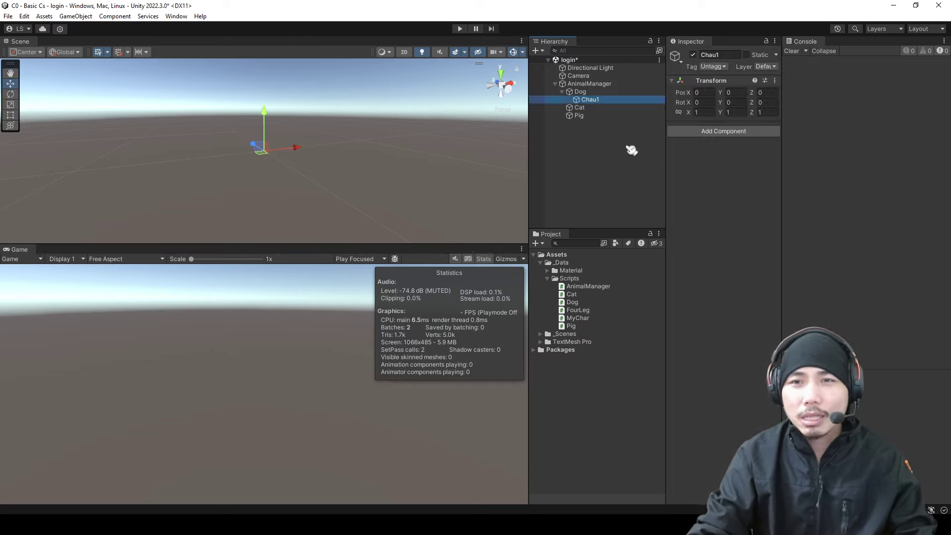
{"action": "key", "text": "ctrl+d"}
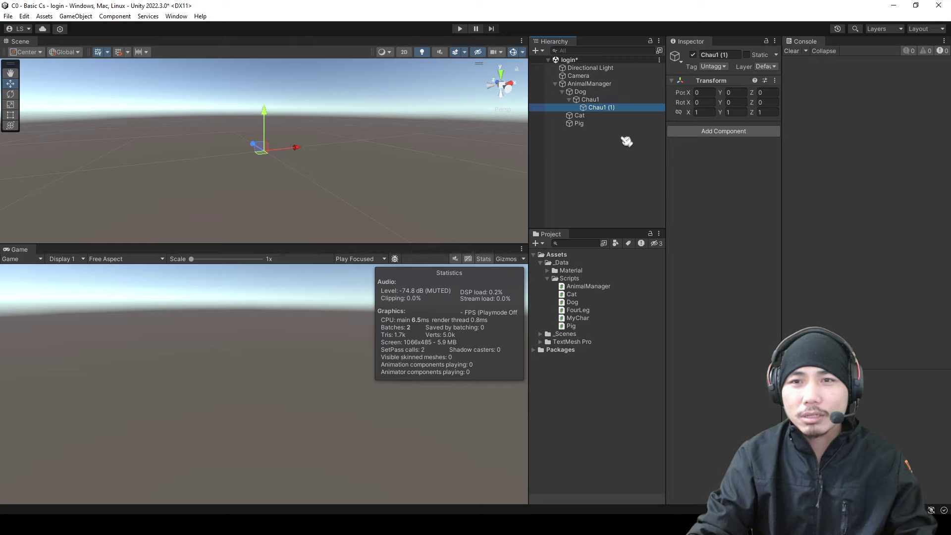
{"action": "key", "text": "ctrl+d"}
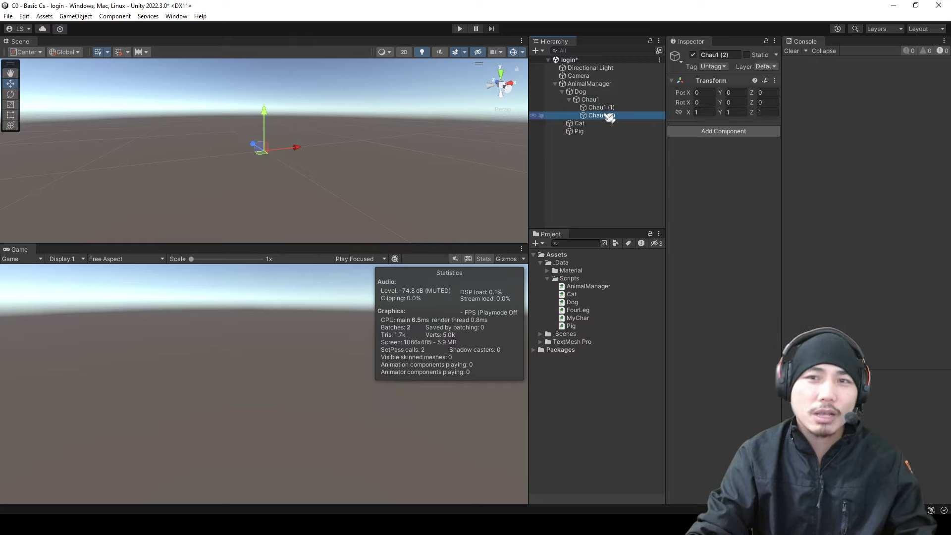
{"action": "left_click_drag", "start_coordinate": [605, 108], "coordinate": [607, 110]}
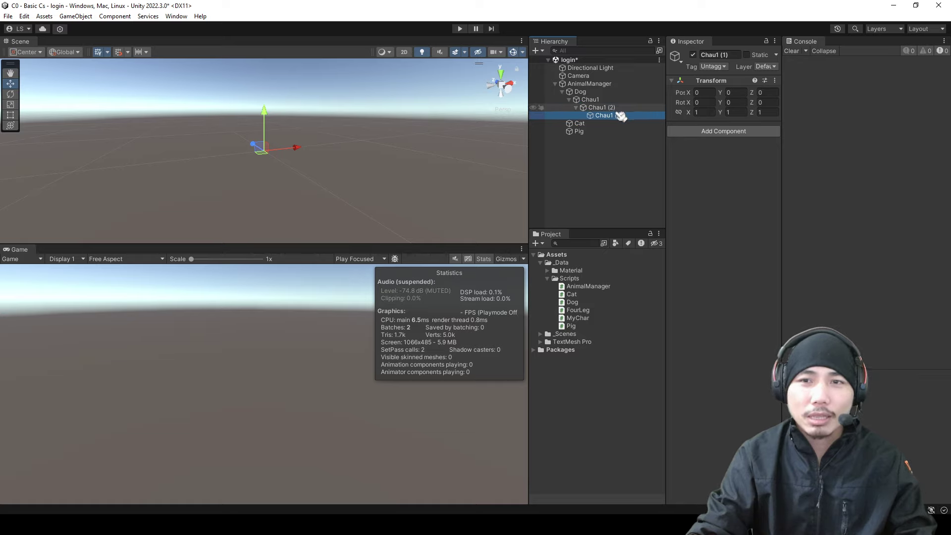
{"action": "right_click", "coordinate": [620, 114]}
{"action": "left_click", "coordinate": [686, 263]}
{"action": "left_click", "coordinate": [609, 189]}
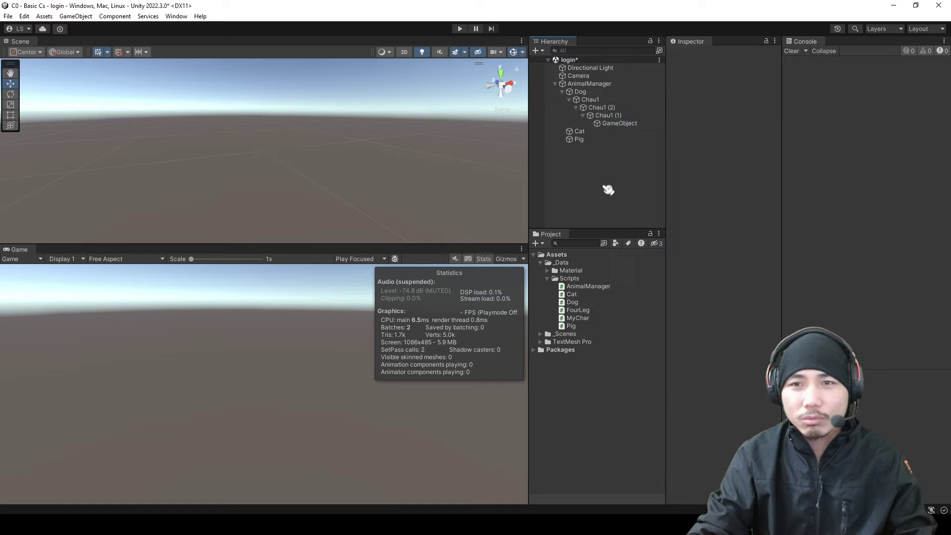
Undo the last two changes, delete Chau1 and Chau1 (2), and save the login scene
{"action": "left_click", "coordinate": [587, 84]}
{"action": "left_click", "coordinate": [599, 99], "text": "shift"}
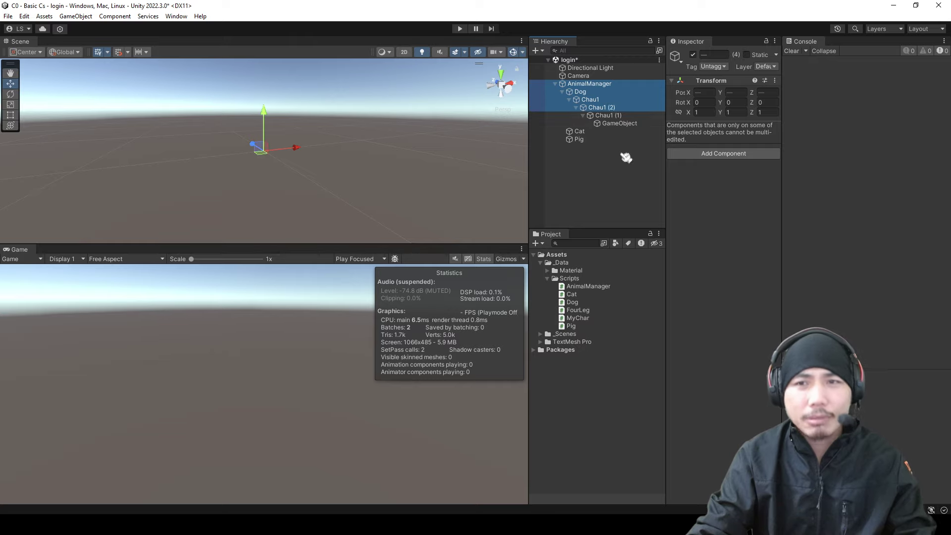
{"action": "left_click", "coordinate": [605, 117]}
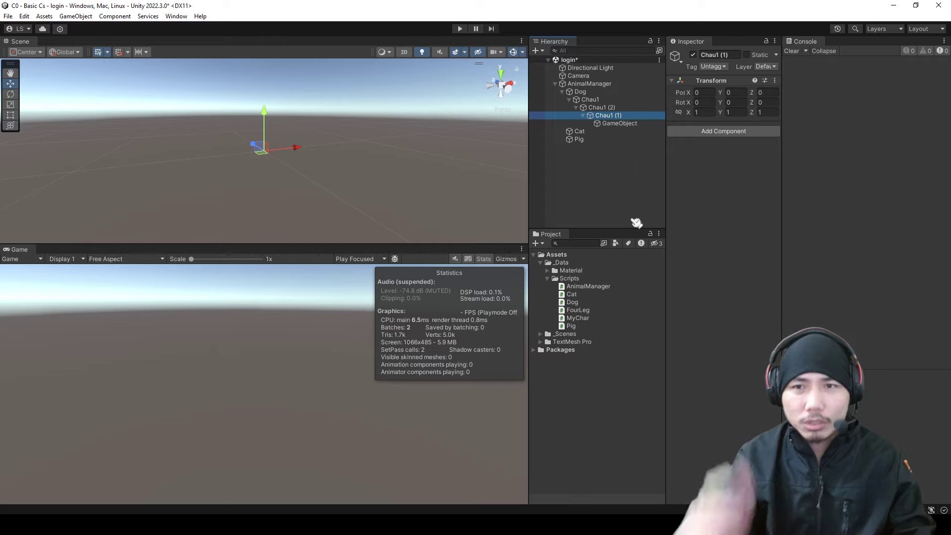
{"action": "key", "text": "ctrl+z"}
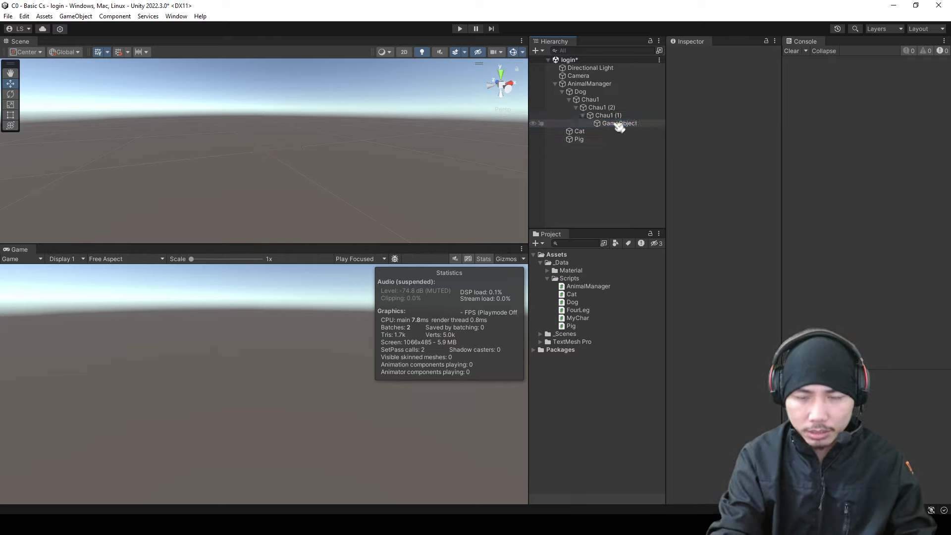
{"action": "key", "text": "ctrl+z"}
{"action": "left_click", "coordinate": [601, 107]}
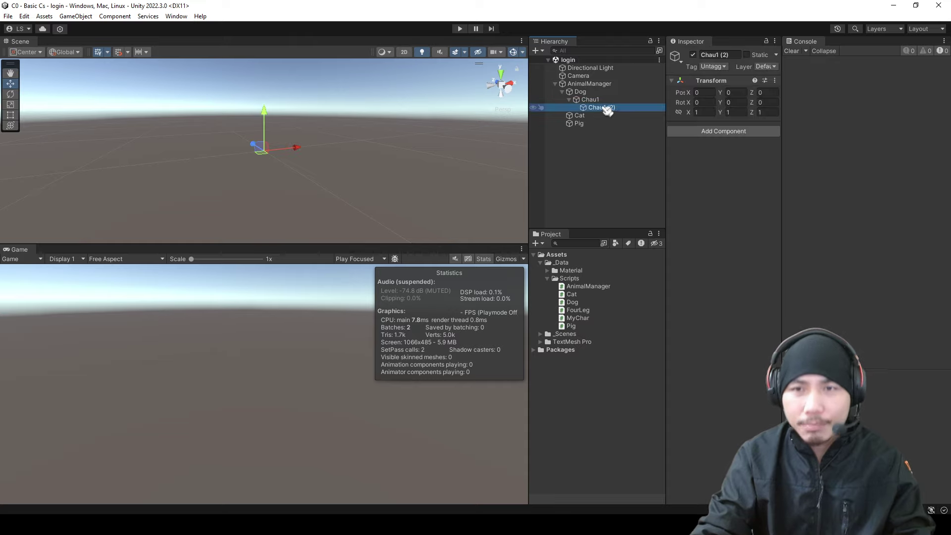
{"action": "key", "text": "shift+Up"}
{"action": "key", "text": "Delete"}
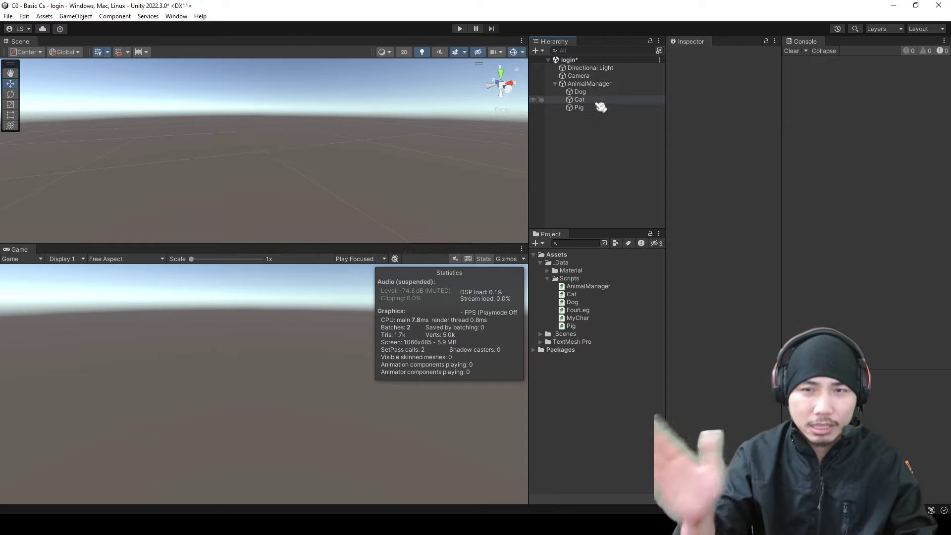
{"action": "key", "text": "ctrl+s"}
Open the AnimalManager script via Edit Script in the Animal Manager component menu
{"action": "left_click", "coordinate": [585, 92]}
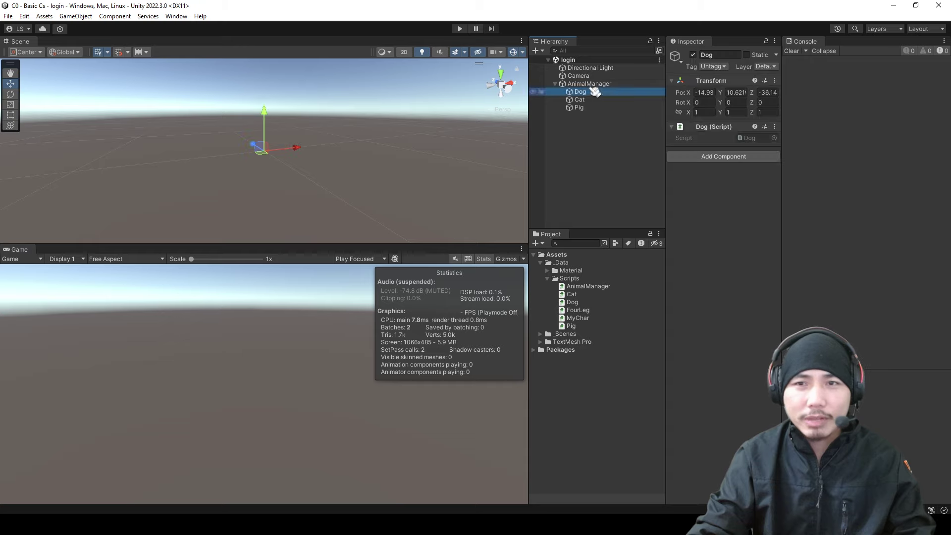
{"action": "left_click", "coordinate": [589, 84]}
{"action": "left_click", "coordinate": [591, 95]}
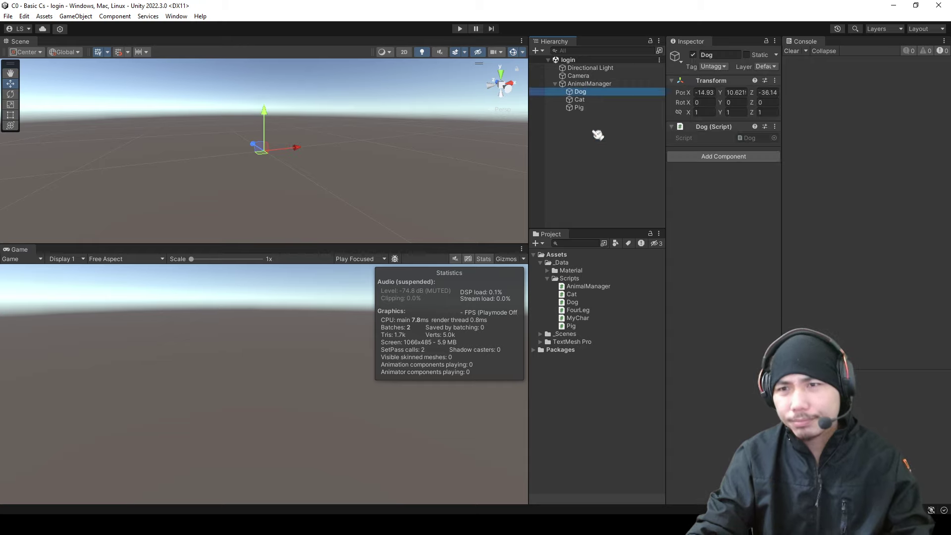
{"action": "left_click", "coordinate": [589, 84]}
{"action": "left_click", "coordinate": [774, 126]}
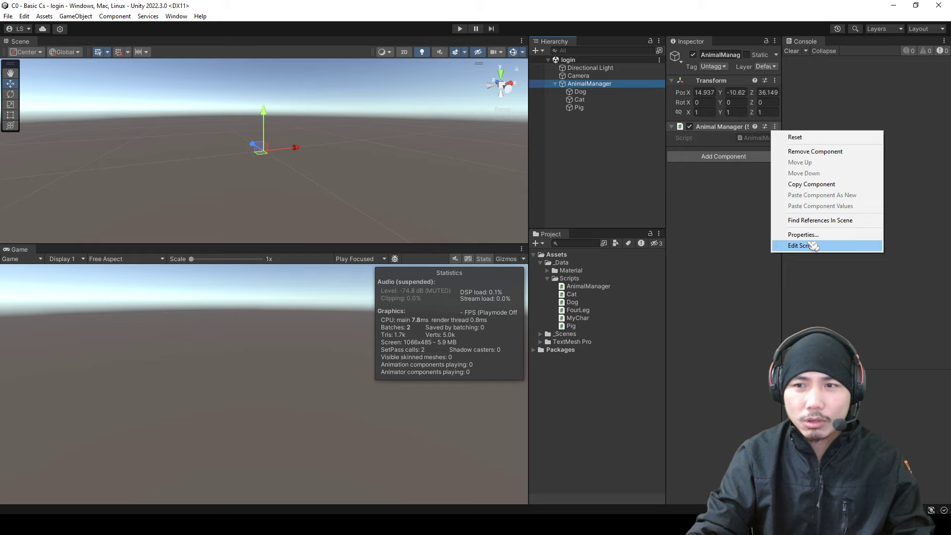
{"action": "left_click", "coordinate": [591, 94]}
{"action": "key", "text": "Down"}
{"action": "key", "text": "Down"}
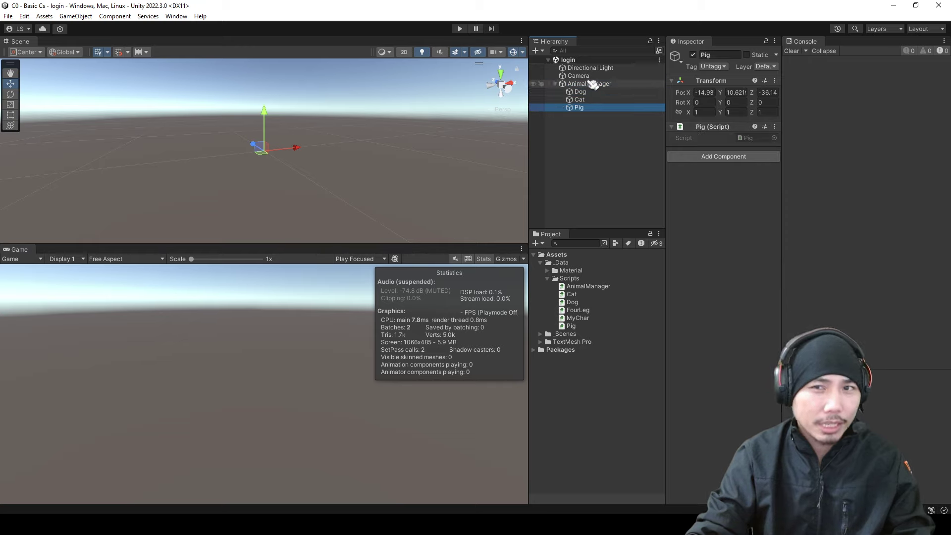
{"action": "left_click", "coordinate": [590, 84]}
{"action": "left_click", "coordinate": [774, 127]}
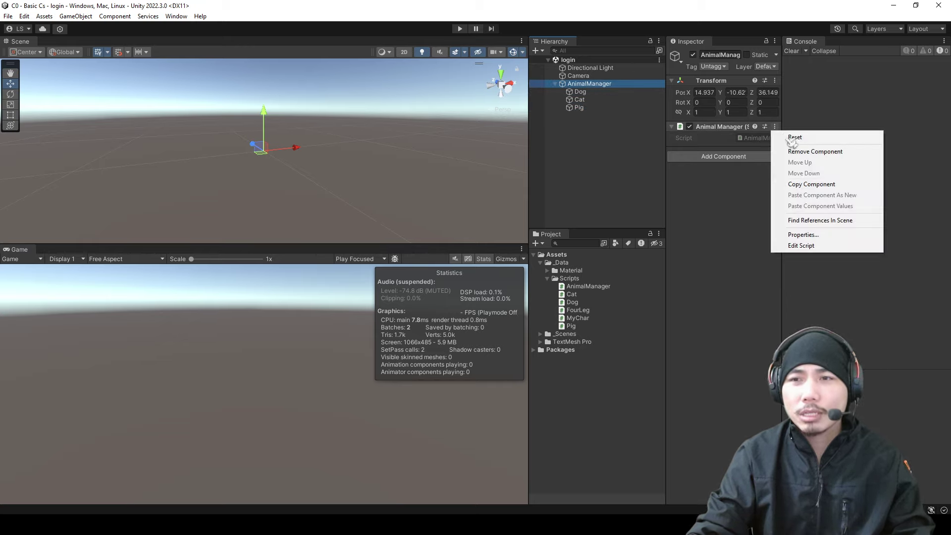
{"action": "left_click", "coordinate": [802, 246]}
Copy the MakeAnimalsDoSomething foreach loop into AddAnimalsToList, clearing its header variables and body call
{"action": "left_click", "coordinate": [363, 300]}
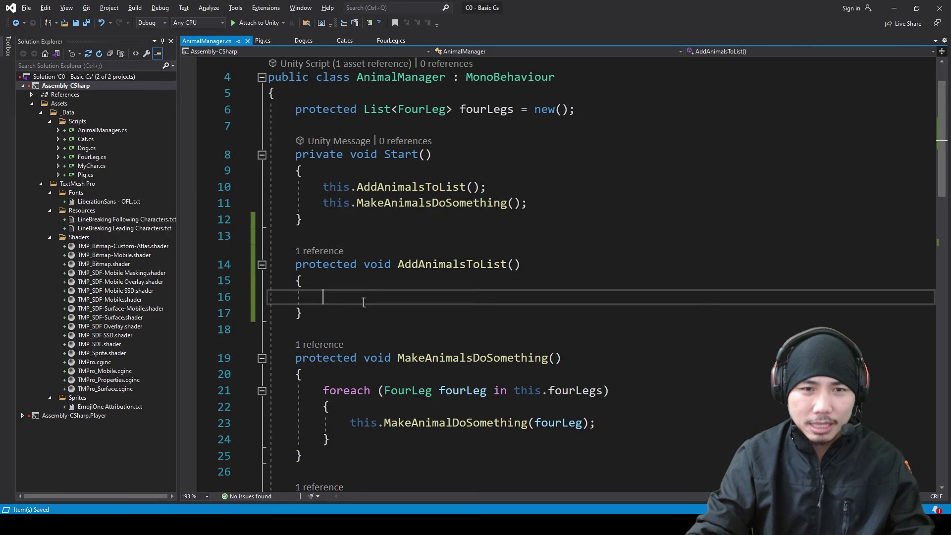
{"action": "scroll", "coordinate": [356, 305], "scroll_direction": "down", "scroll_amount": 2}
{"action": "left_click_drag", "start_coordinate": [322, 291], "coordinate": [400, 347]}
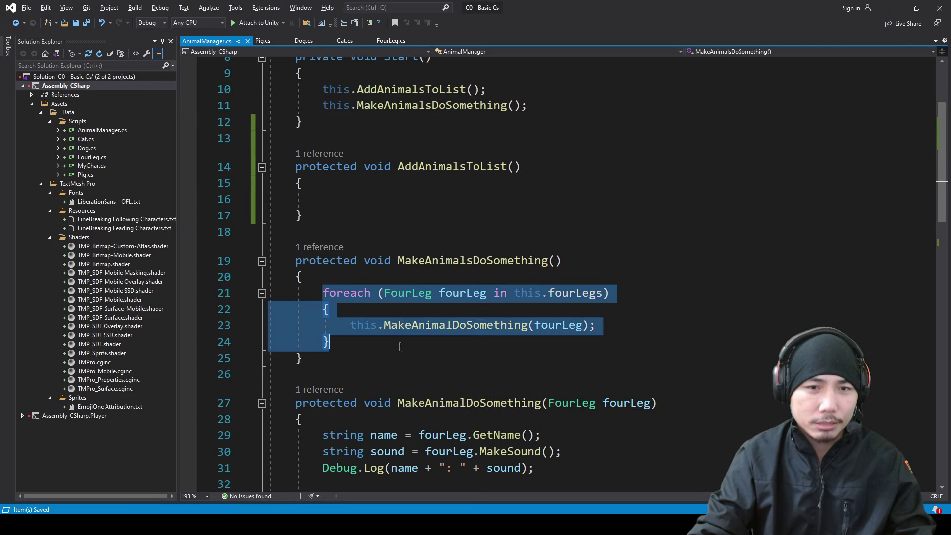
{"action": "key", "text": "ctrl+c"}
{"action": "left_click", "coordinate": [348, 197]}
{"action": "key", "text": "ctrl+v"}
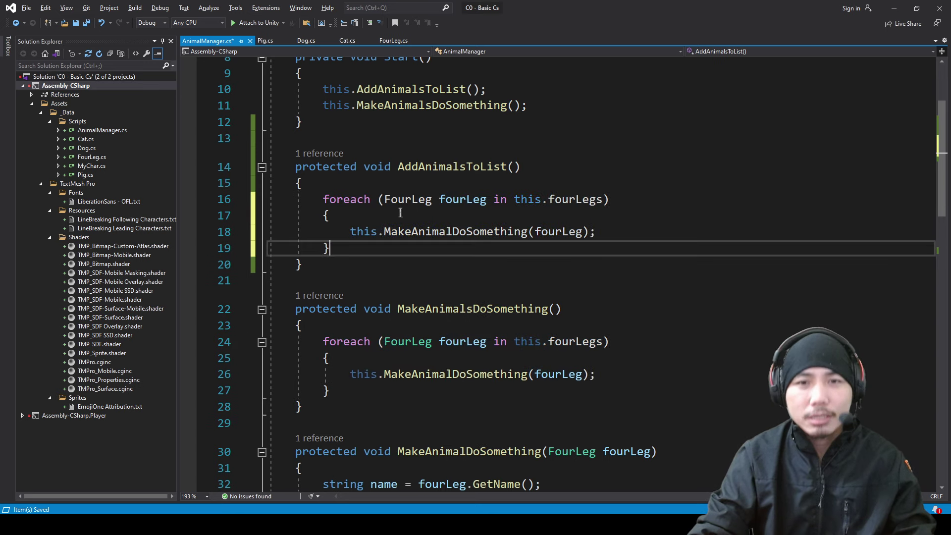
{"action": "scroll", "coordinate": [381, 283], "scroll_direction": "up", "scroll_amount": 2}
{"action": "left_click_drag", "start_coordinate": [383, 297], "coordinate": [610, 297]}
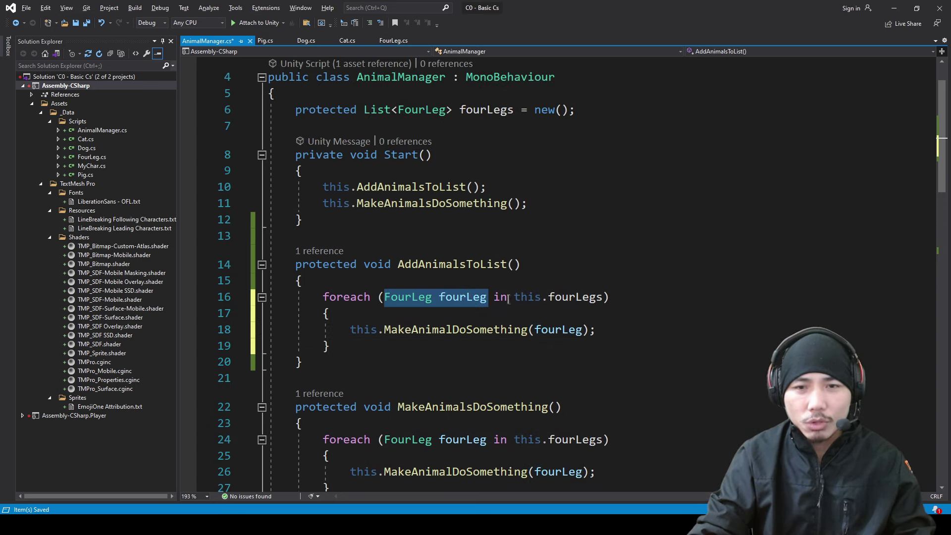
{"action": "key", "text": "BackSpace"}
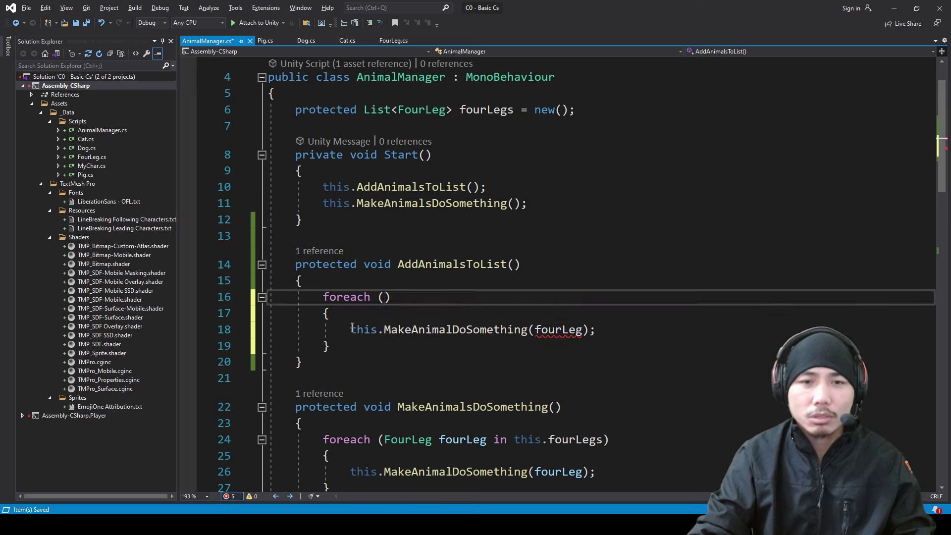
{"action": "left_click_drag", "start_coordinate": [351, 330], "coordinate": [595, 329]}
{"action": "key", "text": "BackSpace"}
Write the loop header as foreach (Transform child in transform) using IntelliSense completion
{"action": "left_click", "coordinate": [383, 298]}
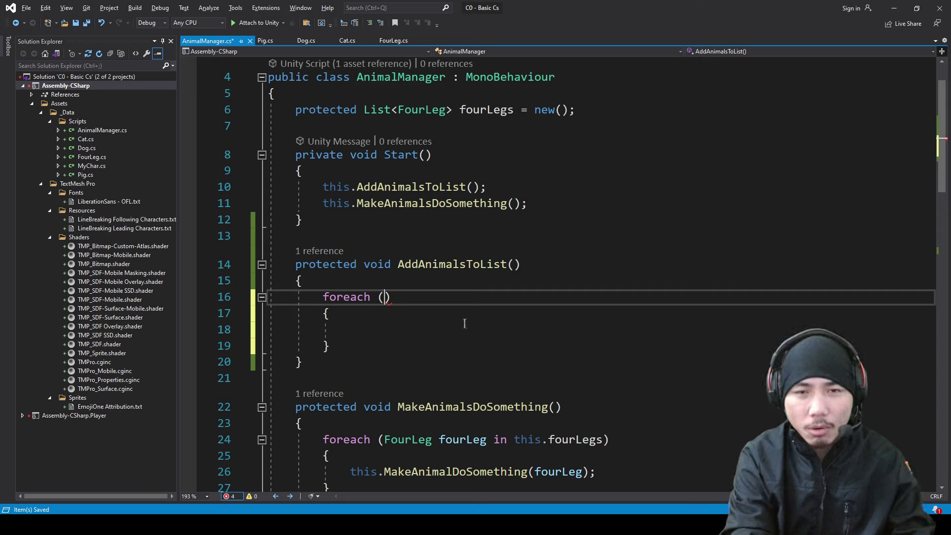
{"action": "type", "text": "Tran"}
{"action": "key", "text": "Tab"}
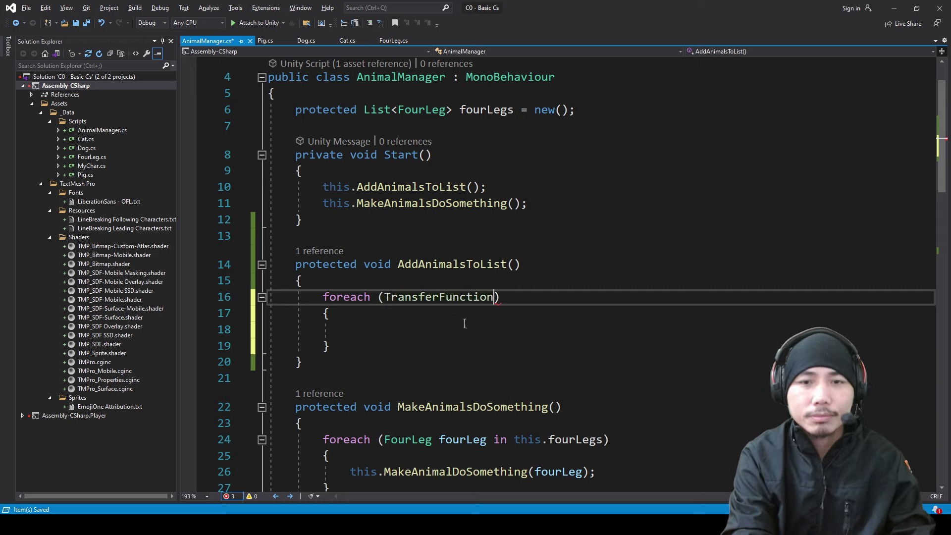
{"action": "key", "text": "ctrl+BackSpace"}
{"action": "type", "text": "Trans"}
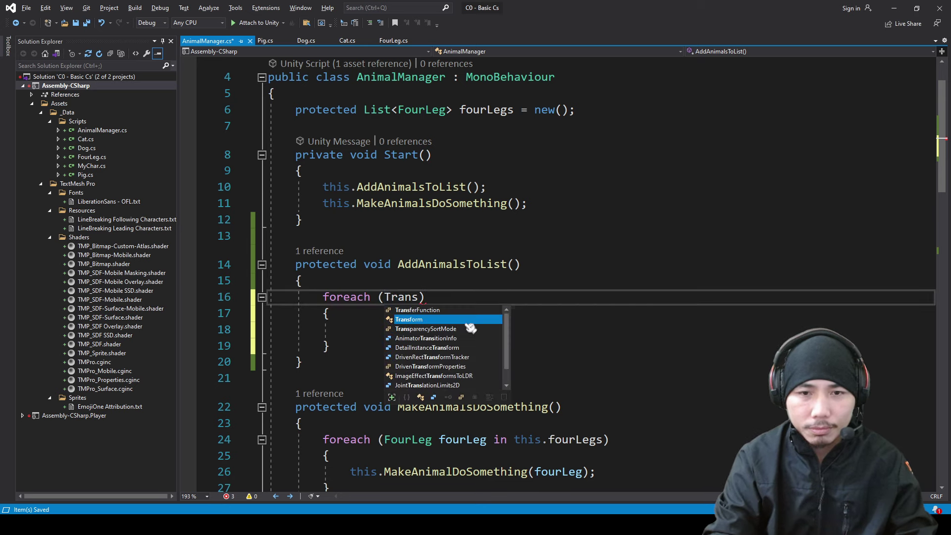
{"action": "type", "text": "form child in "}
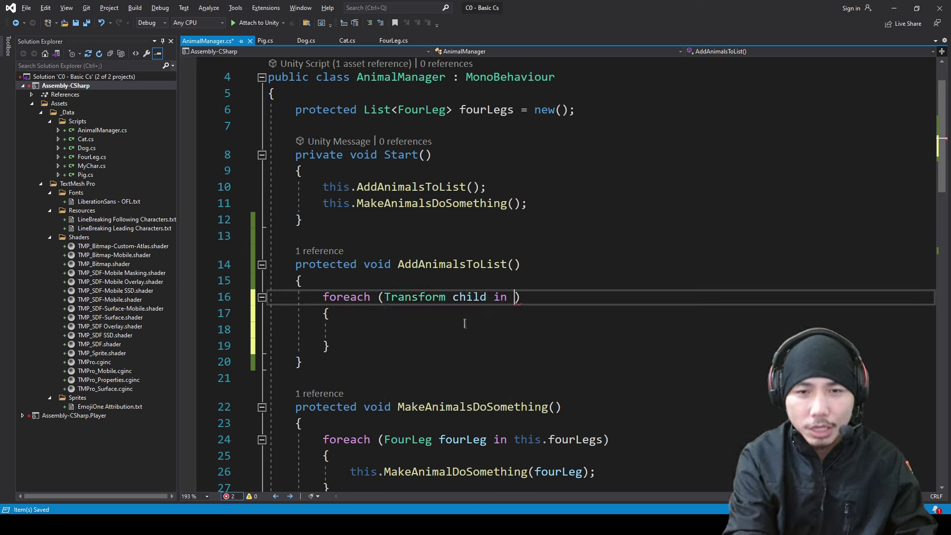
{"action": "type", "text": "tran"}
{"action": "key", "text": "Tab"}
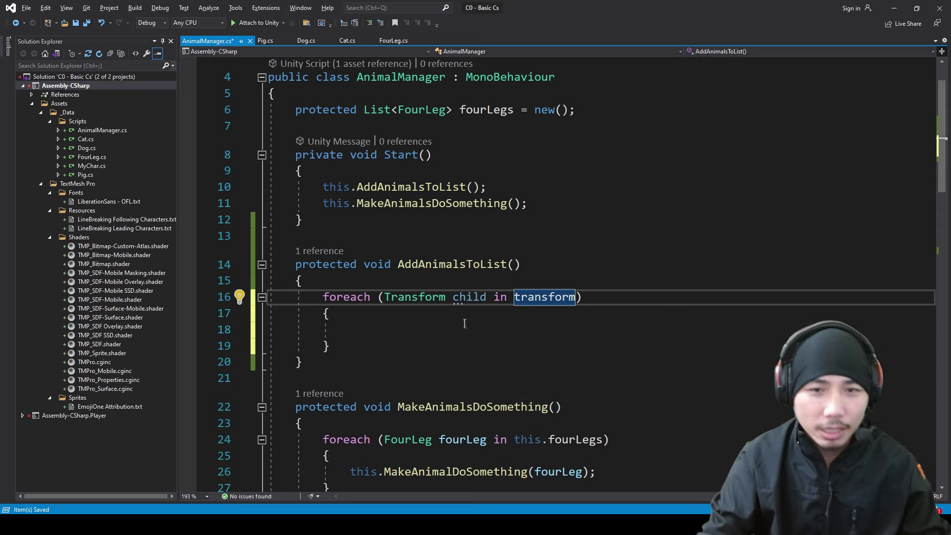
{"action": "mouse_move", "coordinate": [458, 303]}
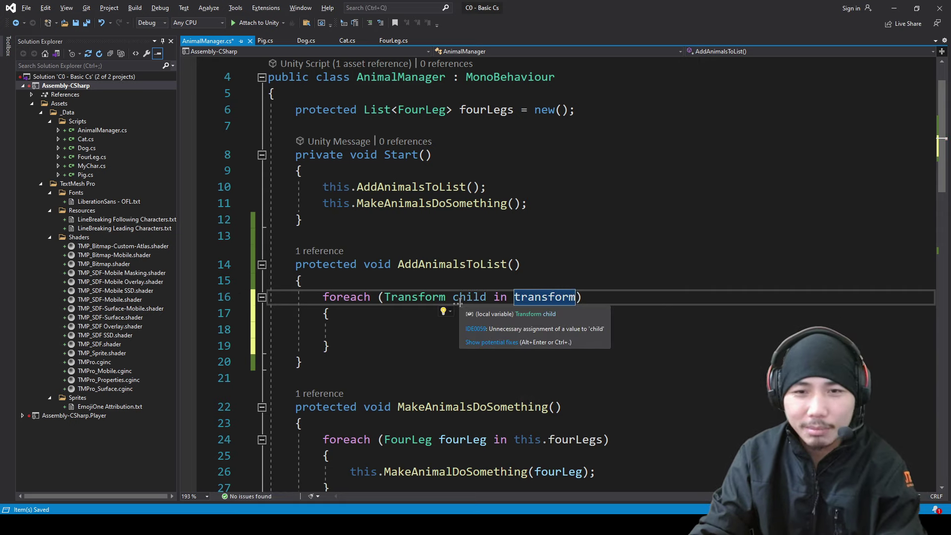
{"action": "left_click_drag", "start_coordinate": [322, 297], "coordinate": [365, 330]}
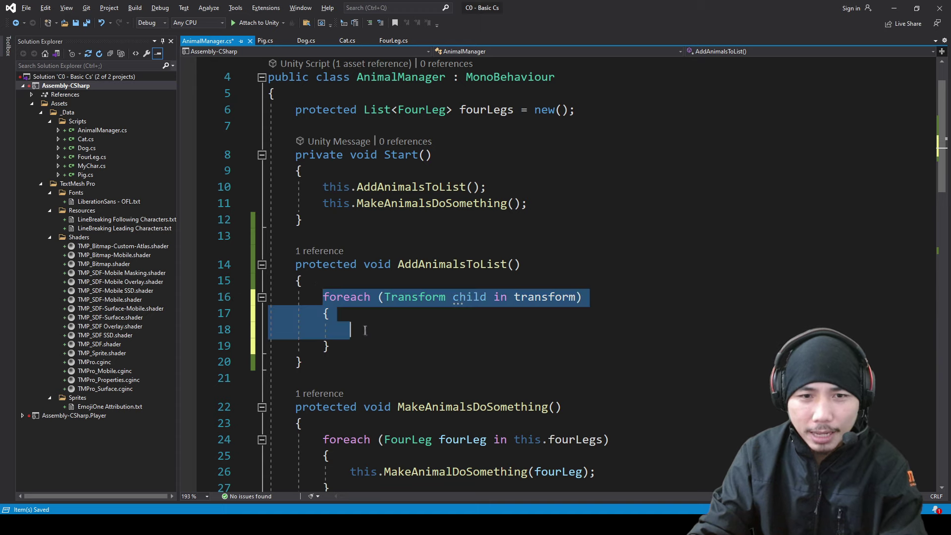
{"action": "scroll", "coordinate": [375, 337], "scroll_direction": "down", "scroll_amount": 1}
{"action": "left_click_drag", "start_coordinate": [336, 391], "coordinate": [372, 438]}
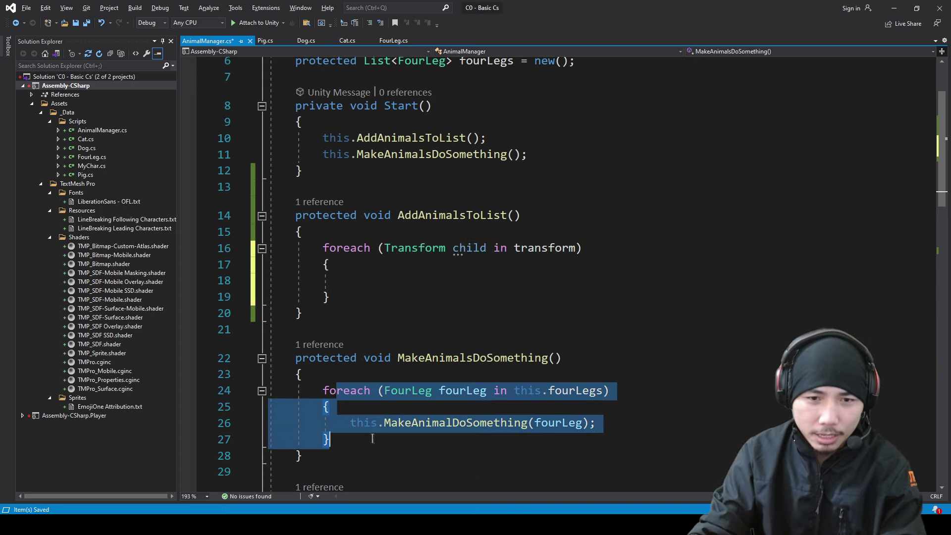
Highlight both foreach loops, the Transform type and the transform keyword, then return to Unity
{"action": "double_click", "coordinate": [365, 391]}
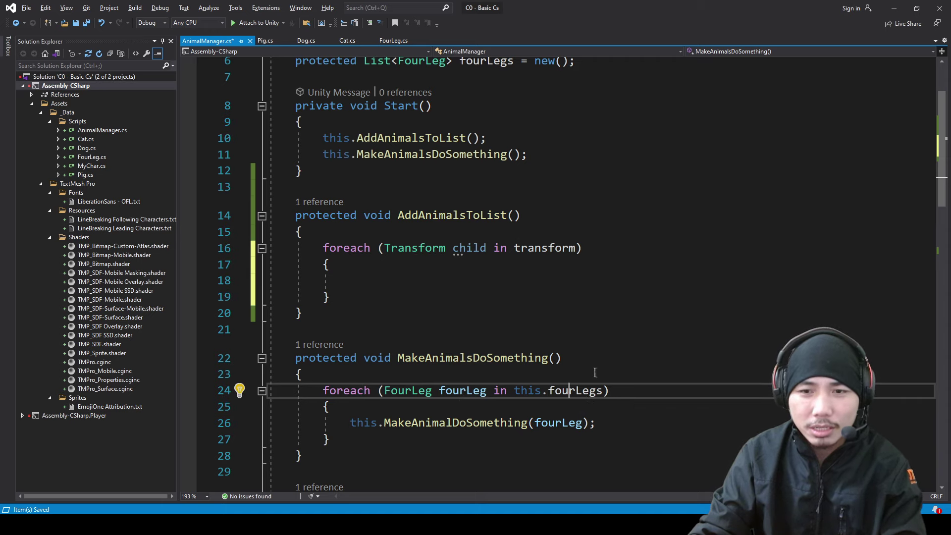
{"action": "scroll", "coordinate": [595, 372], "scroll_direction": "up", "scroll_amount": 2}
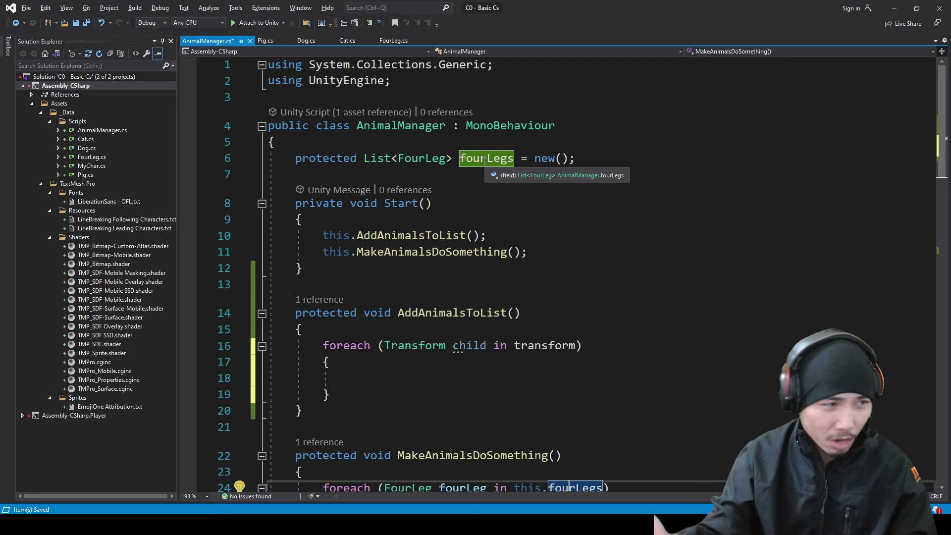
{"action": "scroll", "coordinate": [452, 351], "scroll_direction": "down", "scroll_amount": 3}
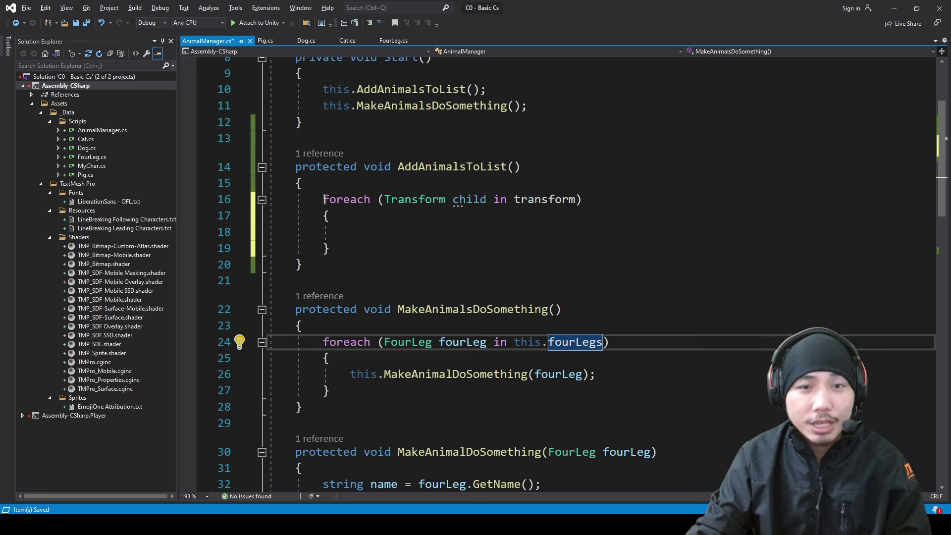
{"action": "left_click_drag", "start_coordinate": [324, 199], "coordinate": [353, 232]}
{"action": "left_click", "coordinate": [388, 199]}
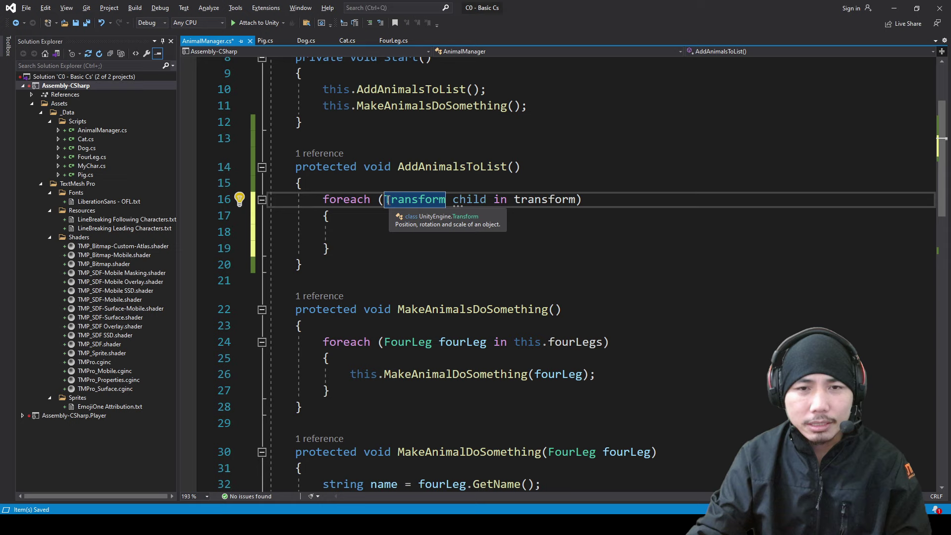
{"action": "double_click", "coordinate": [545, 199]}
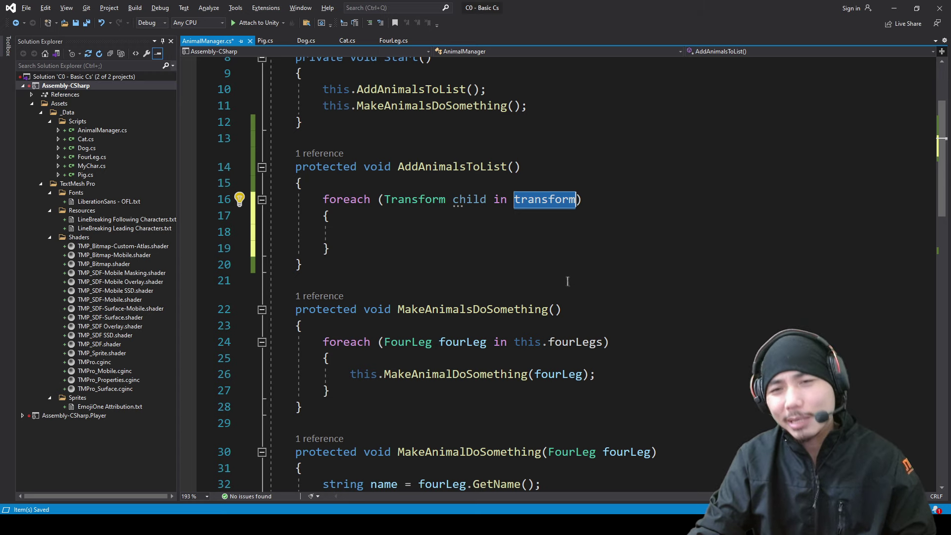
{"action": "scroll", "coordinate": [426, 198], "scroll_direction": "up", "scroll_amount": 3}
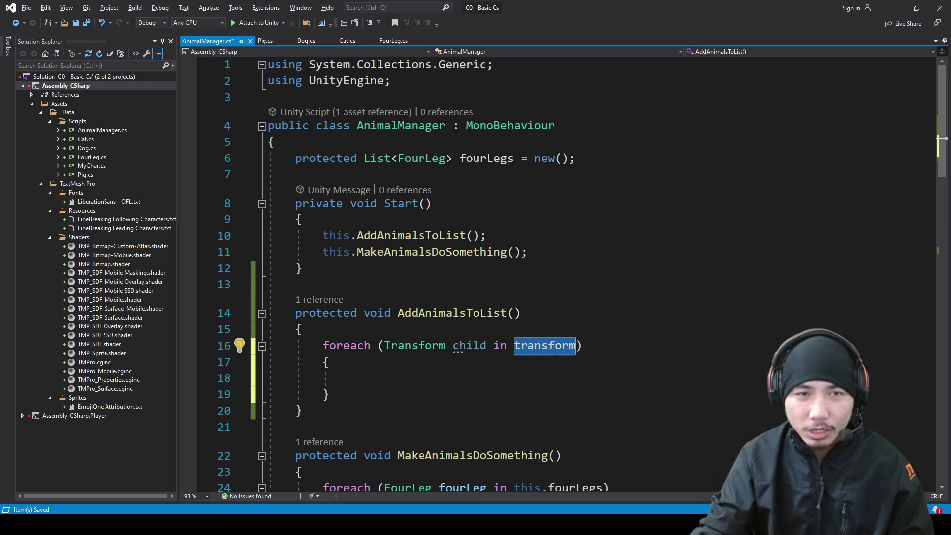
{"action": "left_click", "coordinate": [563, 504]}
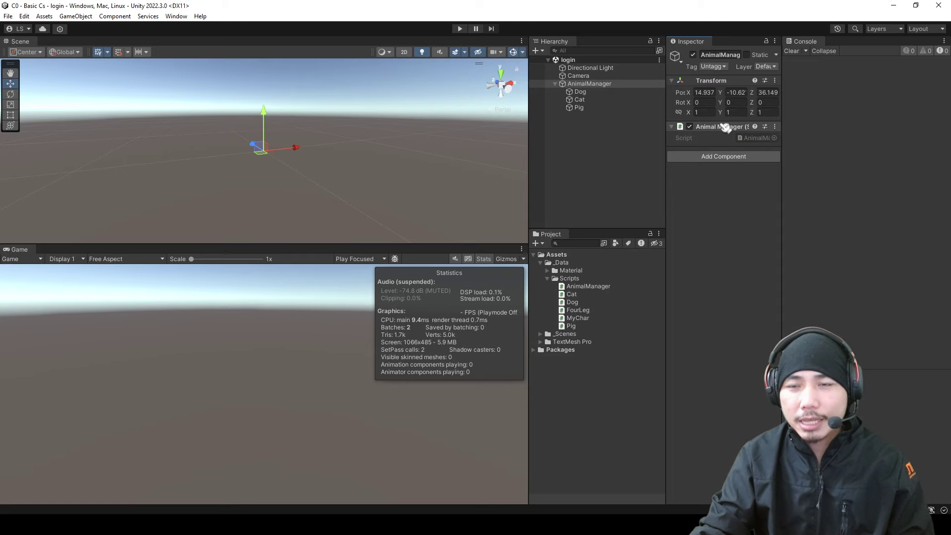
Compare the loop variable child on line 16 with Dog, Cat and Pig in Unity's Hierarchy
{"action": "key", "text": "alt+Tab"}
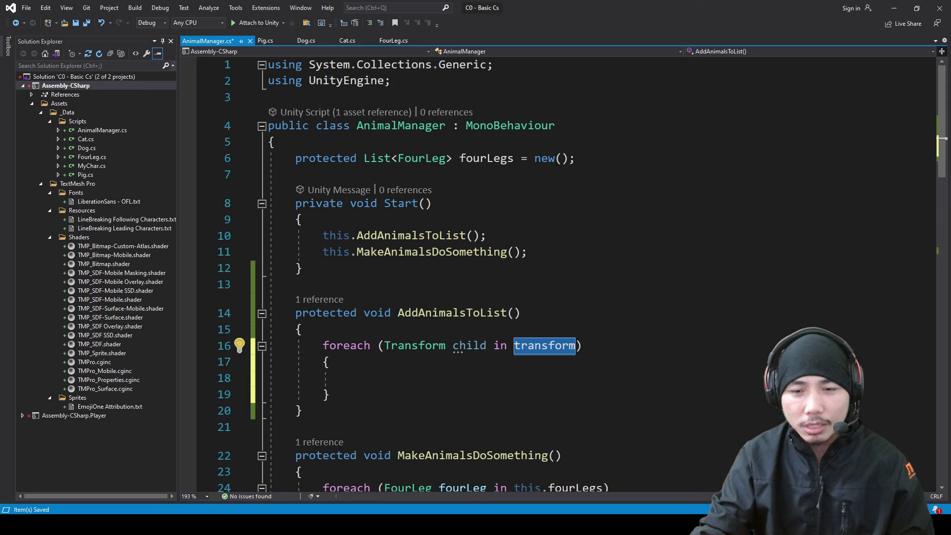
{"action": "key", "text": "alt+Tab"}
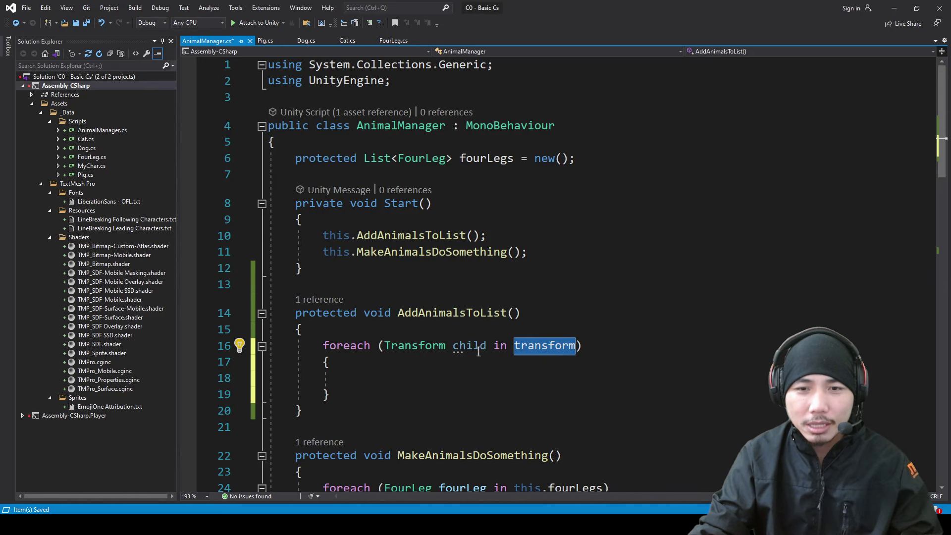
{"action": "double_click", "coordinate": [478, 349]}
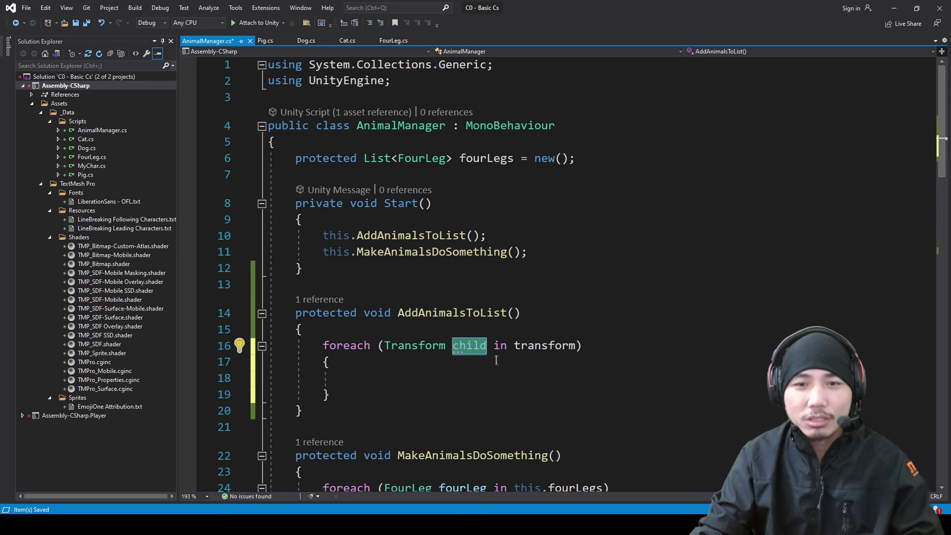
{"action": "key", "text": "alt+Tab"}
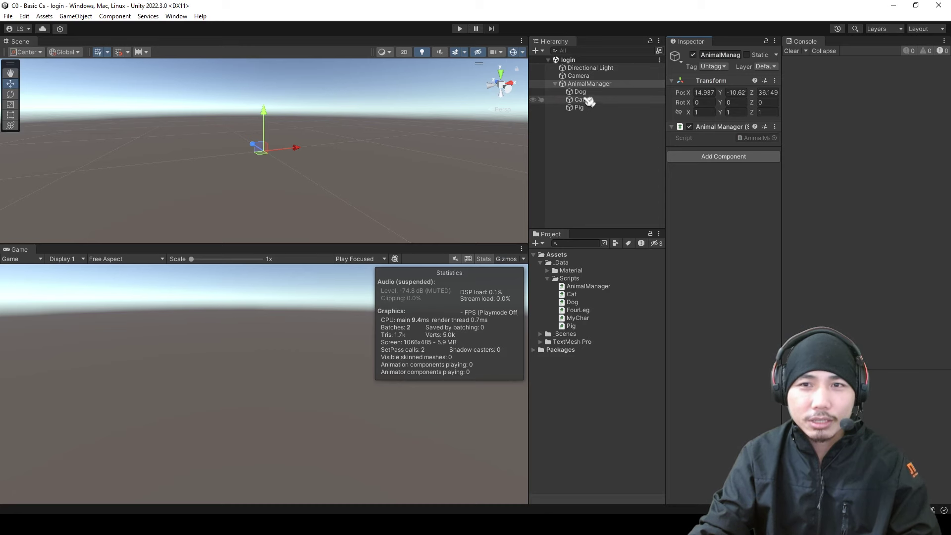
{"action": "key", "text": "alt+Tab"}
Add Debug.Log(child.name); inside the foreach loop, save AnimalManager.cs, and return to Unity
{"action": "left_click", "coordinate": [446, 383]}
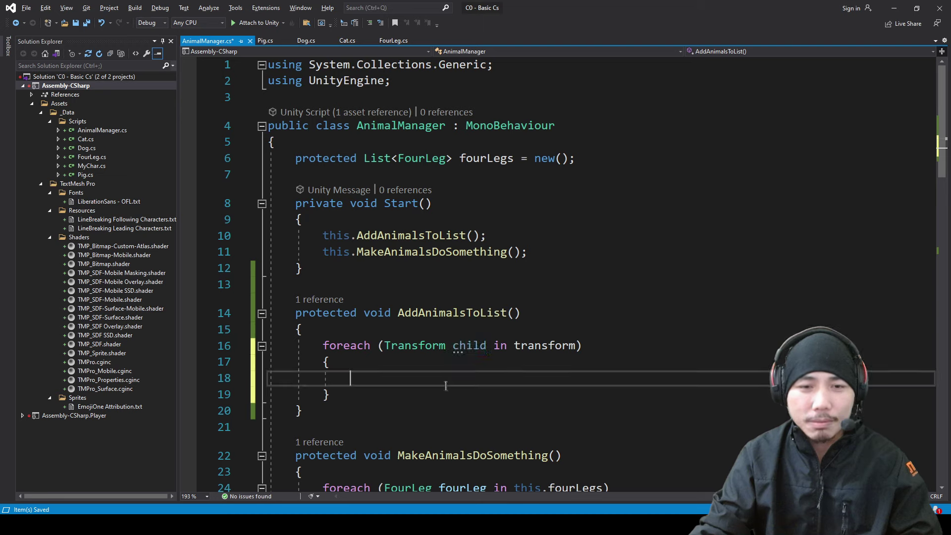
{"action": "type", "text": "Debug.Log"}
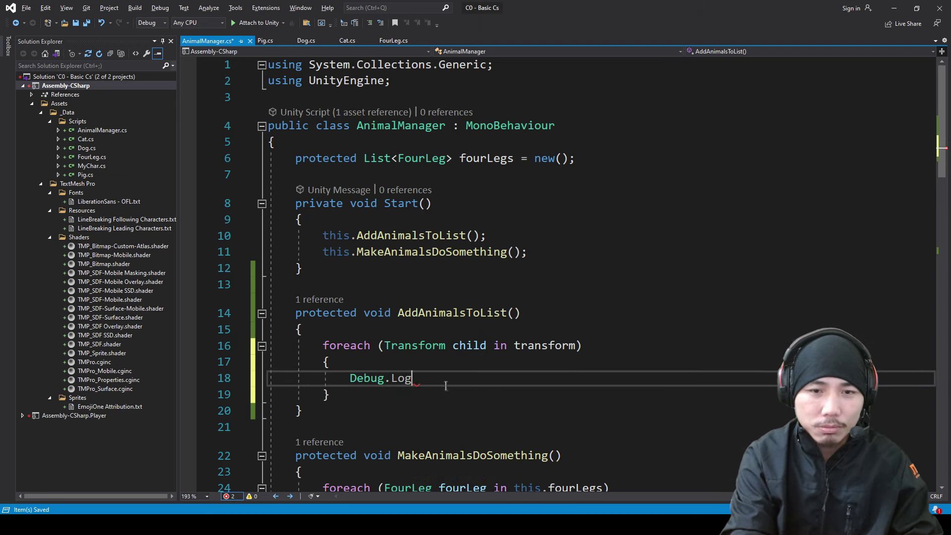
{"action": "type", "text": "(child"}
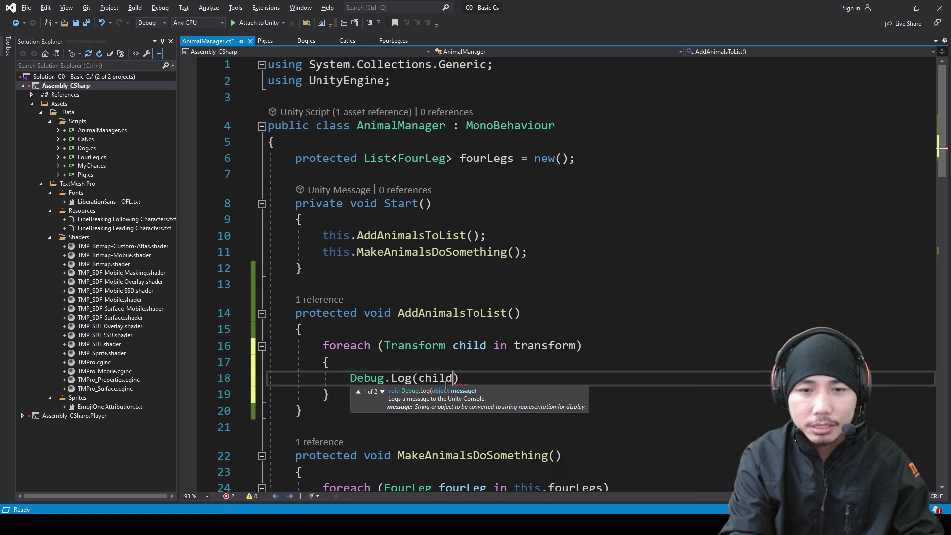
{"action": "type", "text": ".name);"}
{"action": "key", "text": "ctrl+s"}
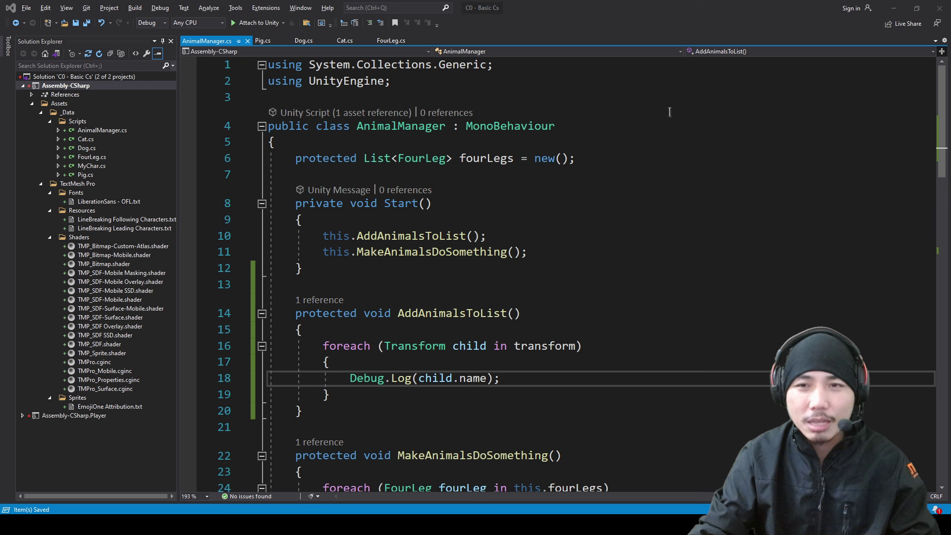
{"action": "key", "text": "alt+Tab"}
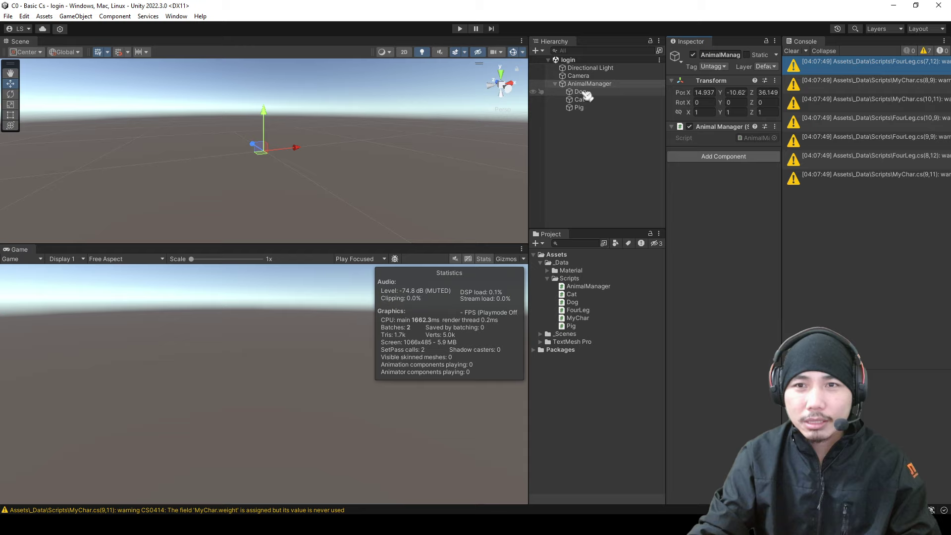
Clear the Console, play the scene to log Dog, Cat and Pig, then drag Pig above Dog
{"action": "left_click", "coordinate": [791, 51]}
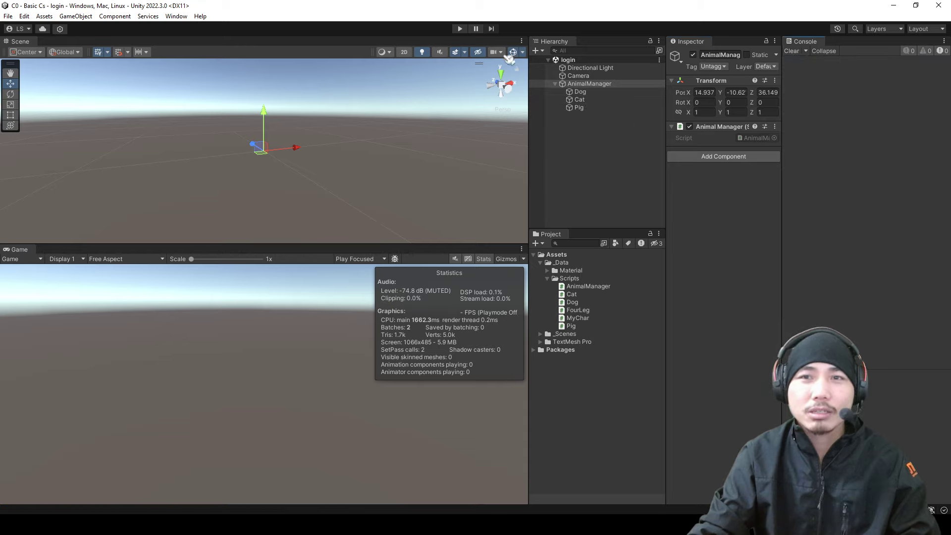
{"action": "left_click", "coordinate": [457, 29]}
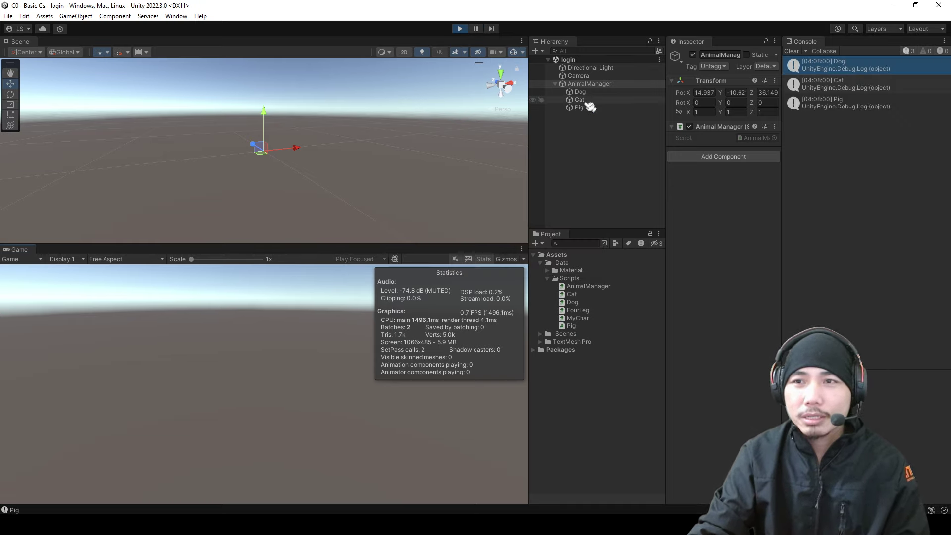
{"action": "left_click", "coordinate": [852, 69]}
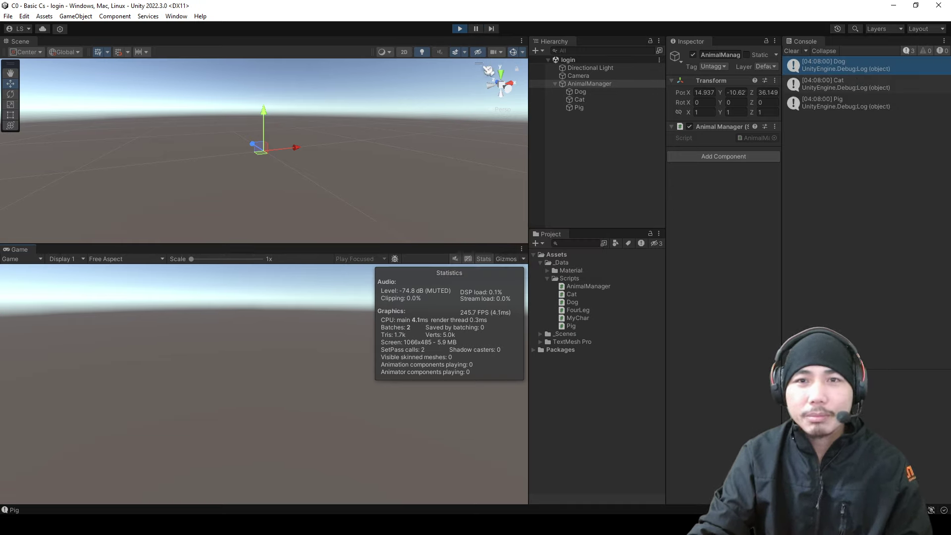
{"action": "left_click", "coordinate": [460, 29]}
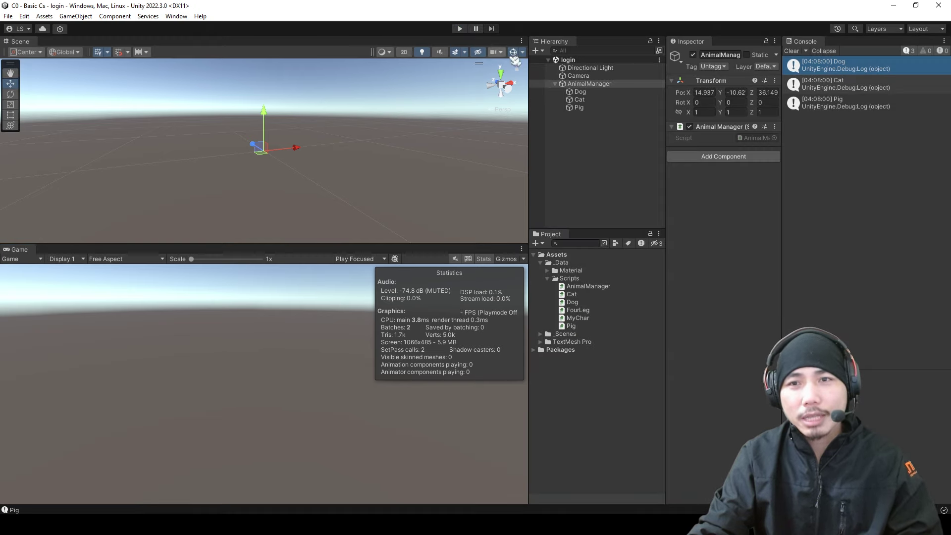
{"action": "left_click_drag", "start_coordinate": [587, 108], "coordinate": [586, 91]}
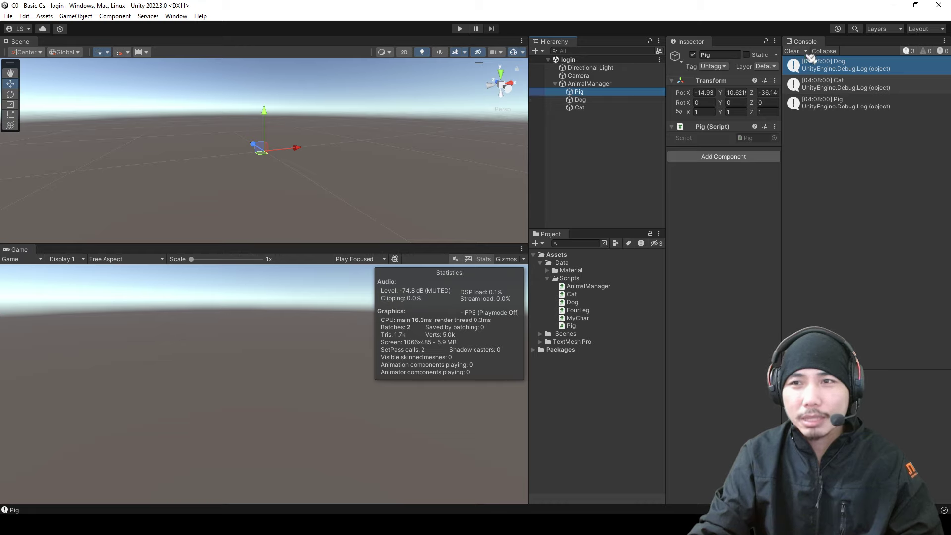
Clear the Console, rerun to log Pig, Dog, Cat, then duplicate Cat as Cat (1)
{"action": "left_click", "coordinate": [792, 50]}
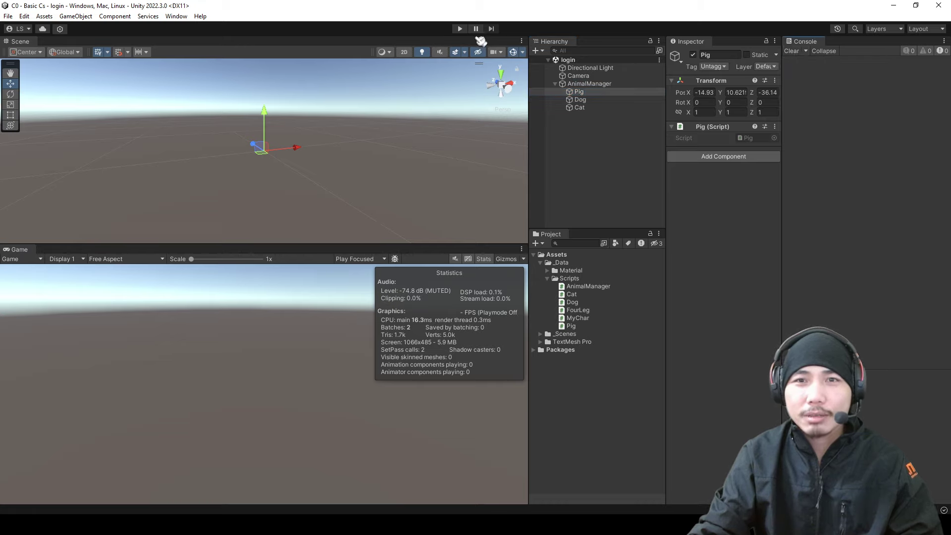
{"action": "left_click", "coordinate": [459, 28]}
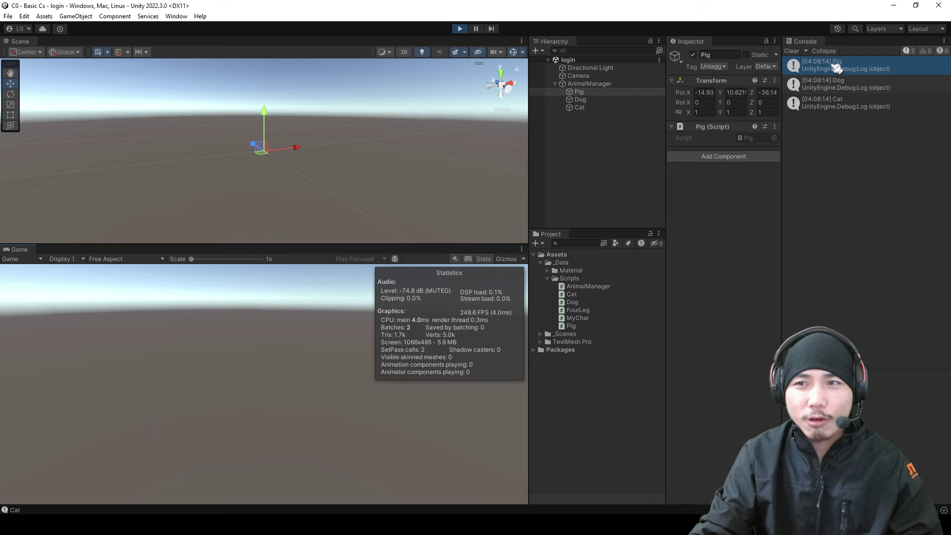
{"action": "key", "text": "alt+Tab"}
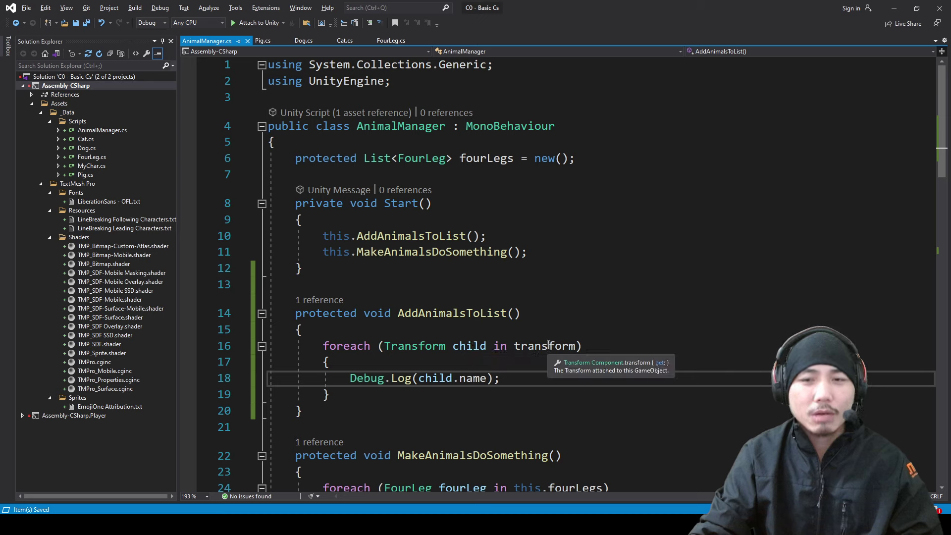
{"action": "key", "text": "alt+Tab"}
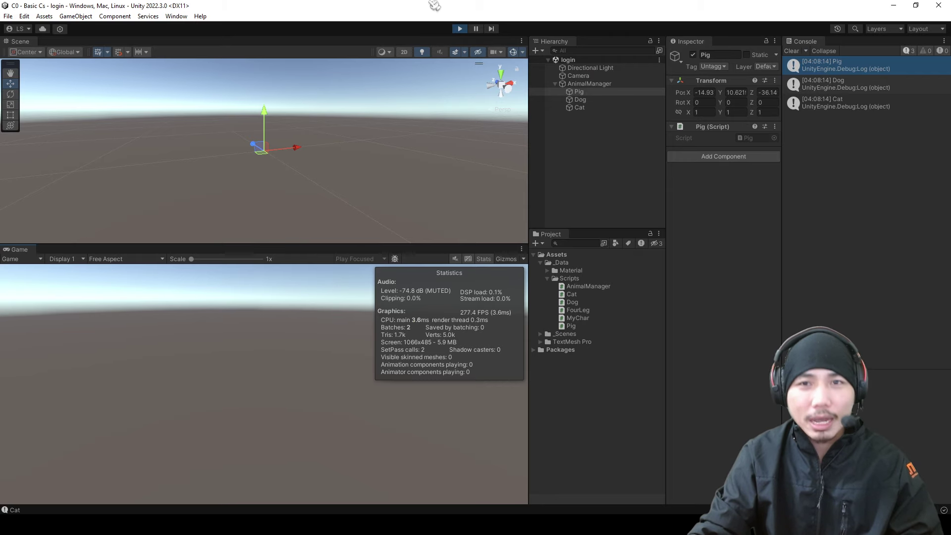
{"action": "left_click", "coordinate": [460, 30]}
{"action": "left_click", "coordinate": [593, 109]}
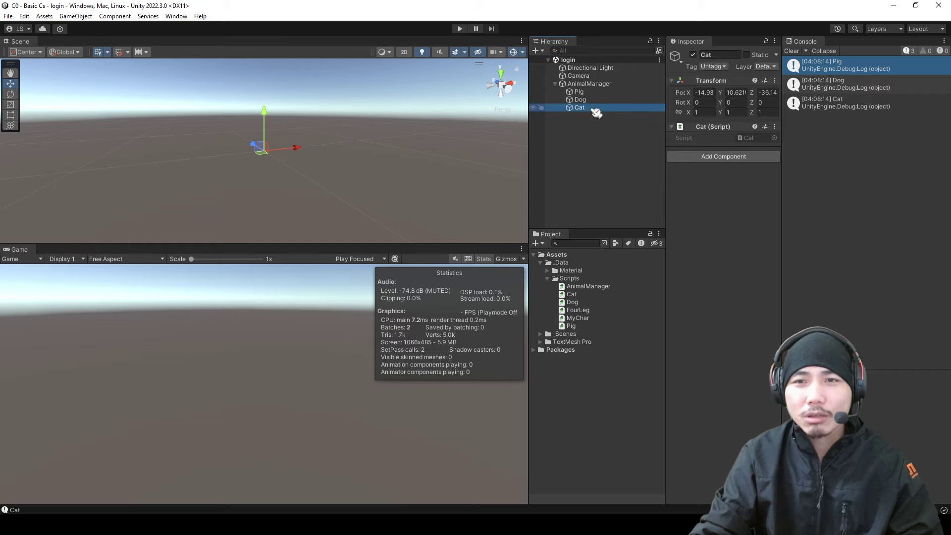
{"action": "key", "text": "ctrl+d"}
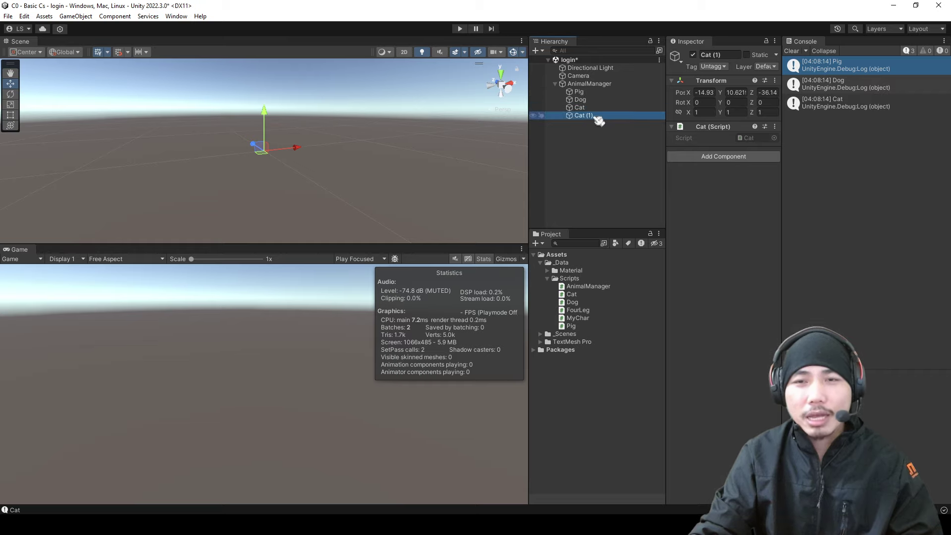
Clear the Console, then run and stop the scene so it logs Pig, Dog, Cat and Cat (1)
{"action": "left_click", "coordinate": [792, 51]}
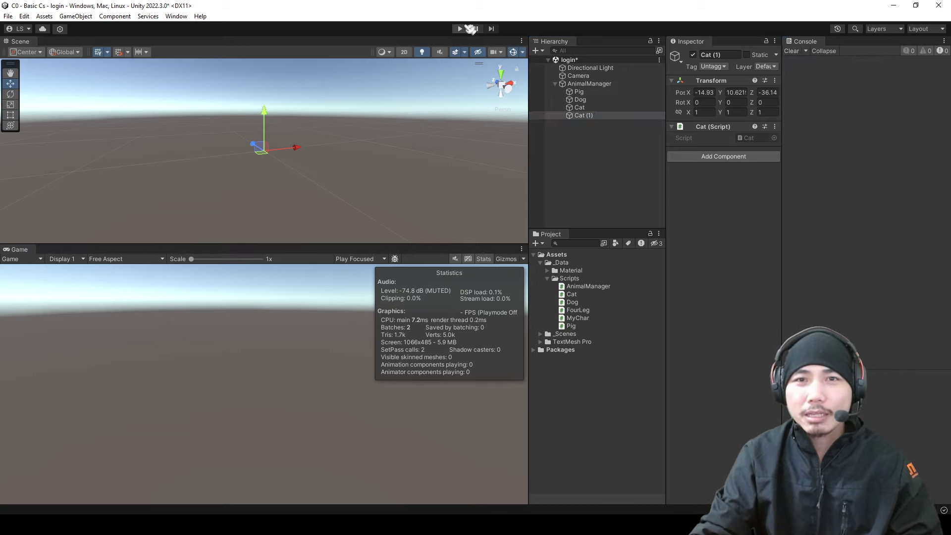
{"action": "left_click", "coordinate": [466, 29]}
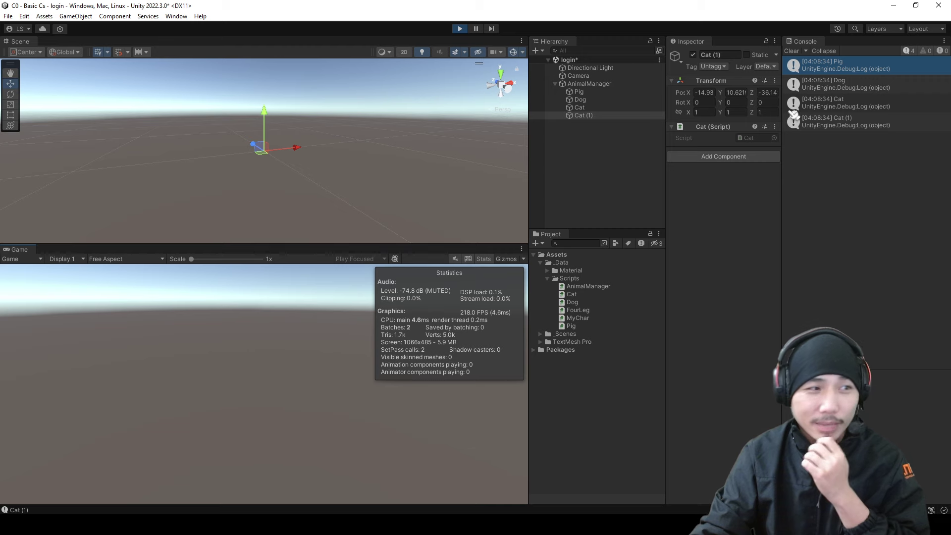
{"action": "left_click", "coordinate": [461, 28]}
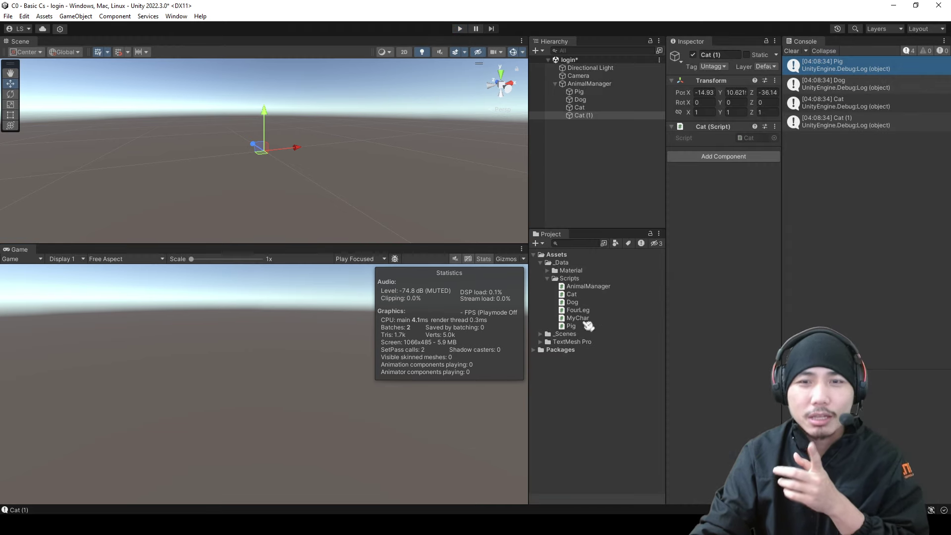
{"action": "key", "text": "alt+Tab"}
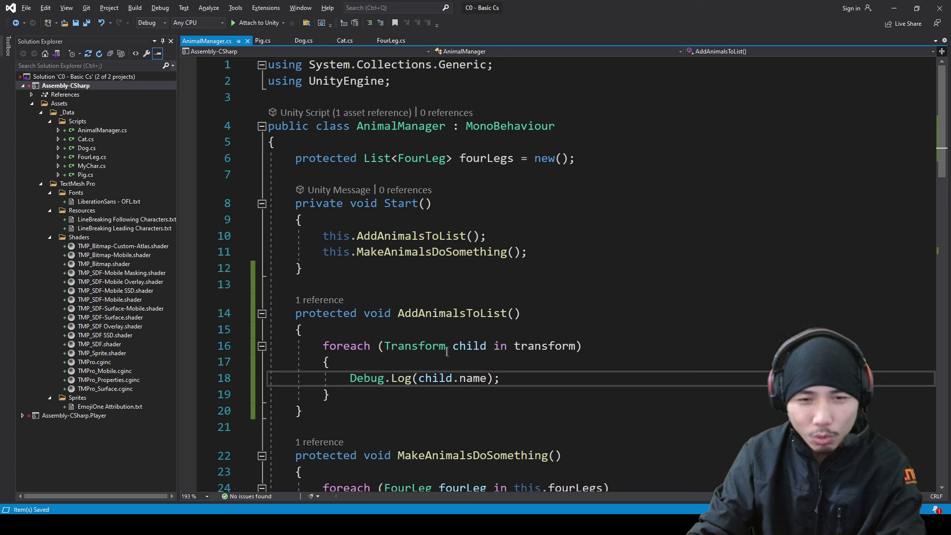
{"action": "scroll", "coordinate": [403, 196], "scroll_direction": "down", "scroll_amount": 4}
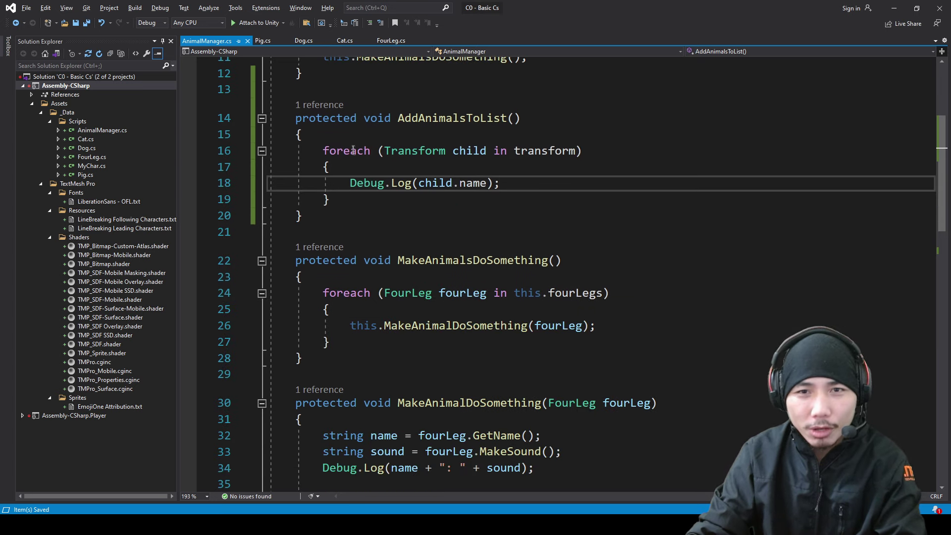
{"action": "left_click_drag", "start_coordinate": [384, 151], "coordinate": [456, 150]}
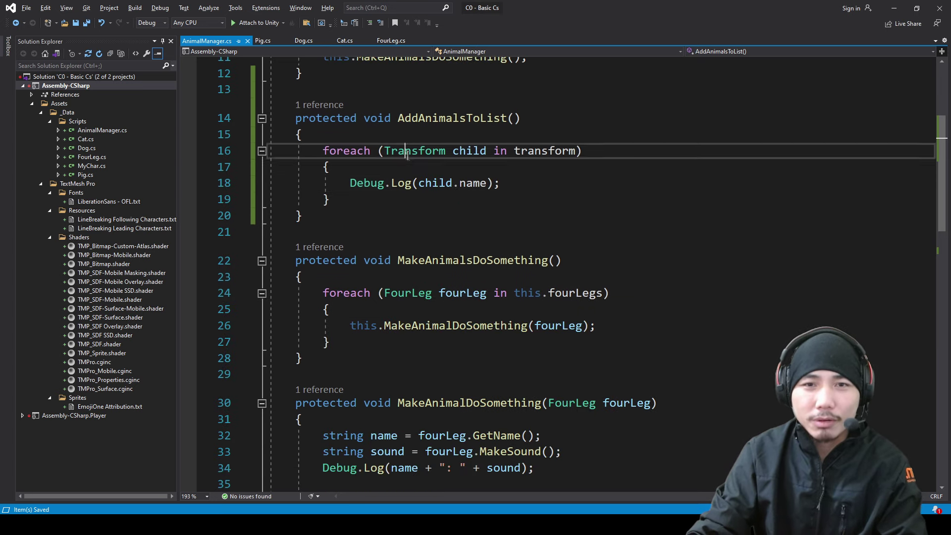
{"action": "left_click", "coordinate": [467, 151]}
{"action": "left_click", "coordinate": [535, 150]}
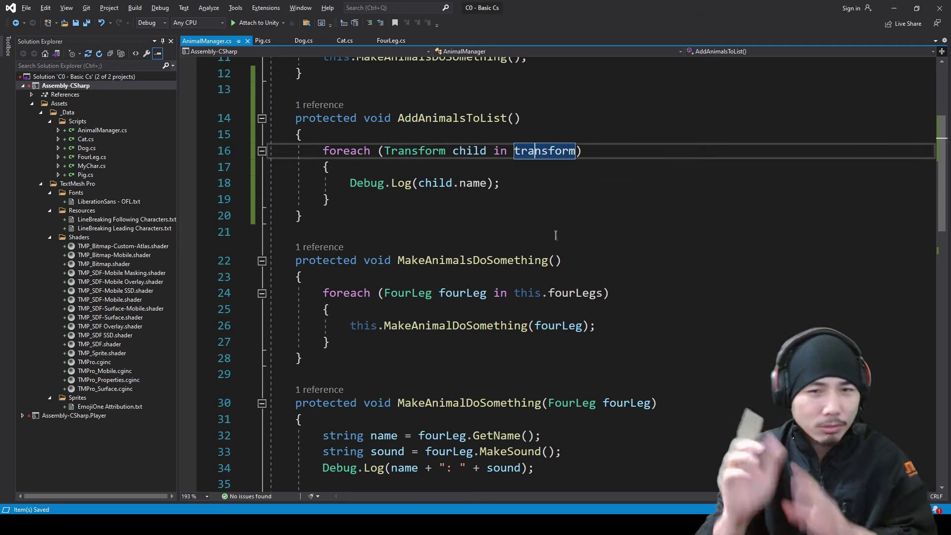
{"action": "scroll", "coordinate": [558, 237], "scroll_direction": "up", "scroll_amount": 2}
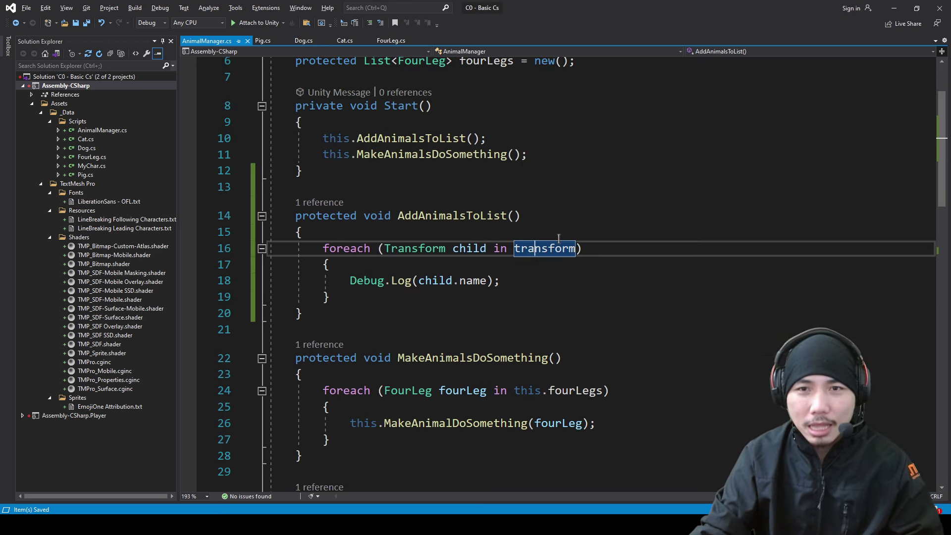
{"action": "scroll", "coordinate": [558, 239], "scroll_direction": "up", "scroll_amount": 2}
{"action": "scroll", "coordinate": [540, 186], "scroll_direction": "down", "scroll_amount": 1}
{"action": "scroll", "coordinate": [448, 391], "scroll_direction": "down", "scroll_amount": 1}
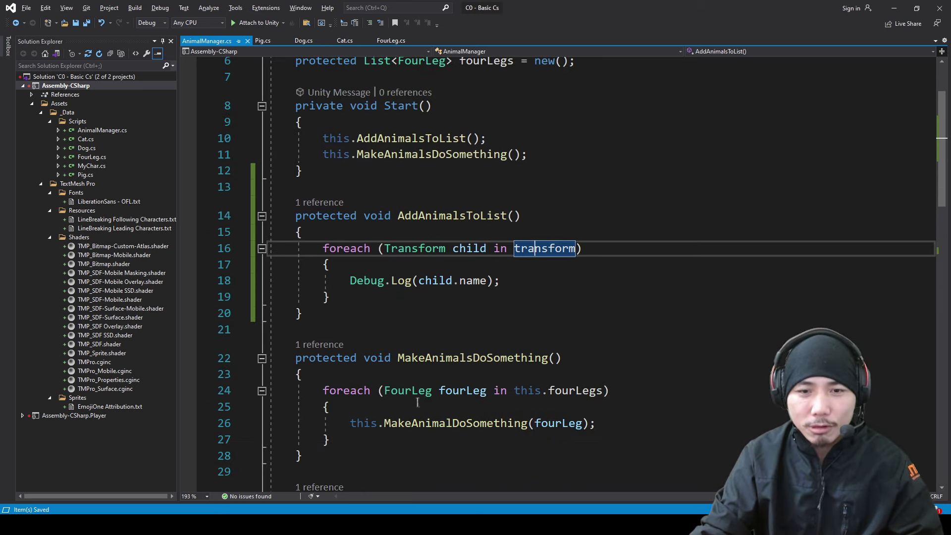
{"action": "left_click", "coordinate": [406, 390]}
{"action": "left_click", "coordinate": [410, 249]}
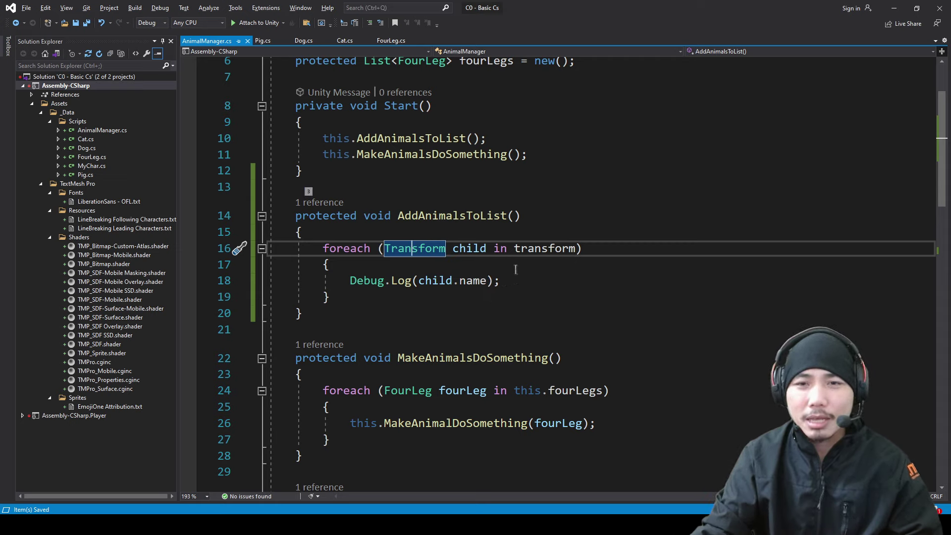
{"action": "key", "text": "alt+Tab"}
{"action": "left_click", "coordinate": [589, 93]}
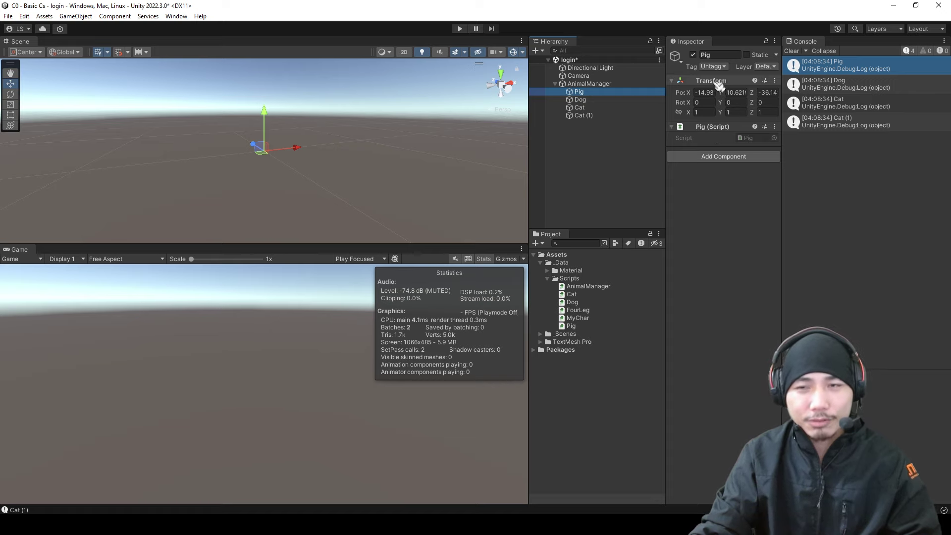
{"action": "key", "text": "alt+Tab"}
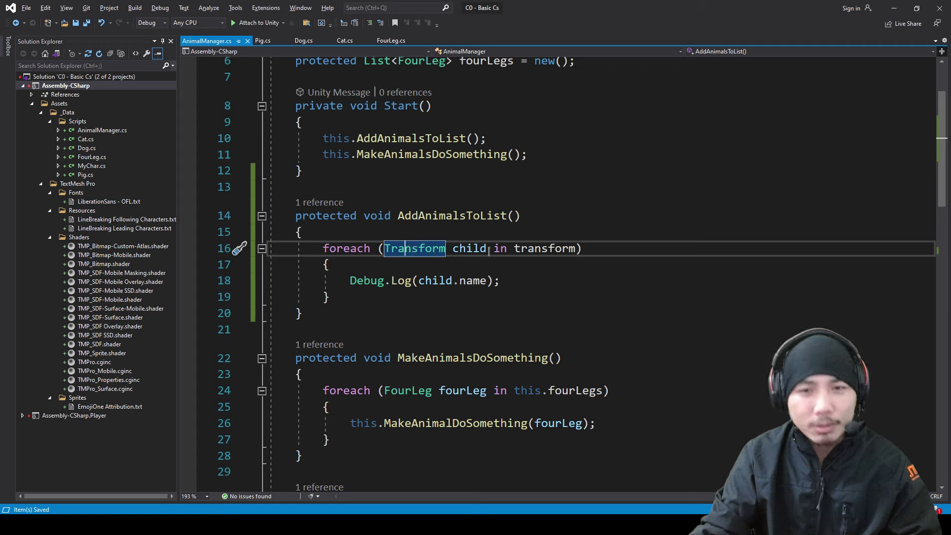
{"action": "left_click", "coordinate": [475, 248]}
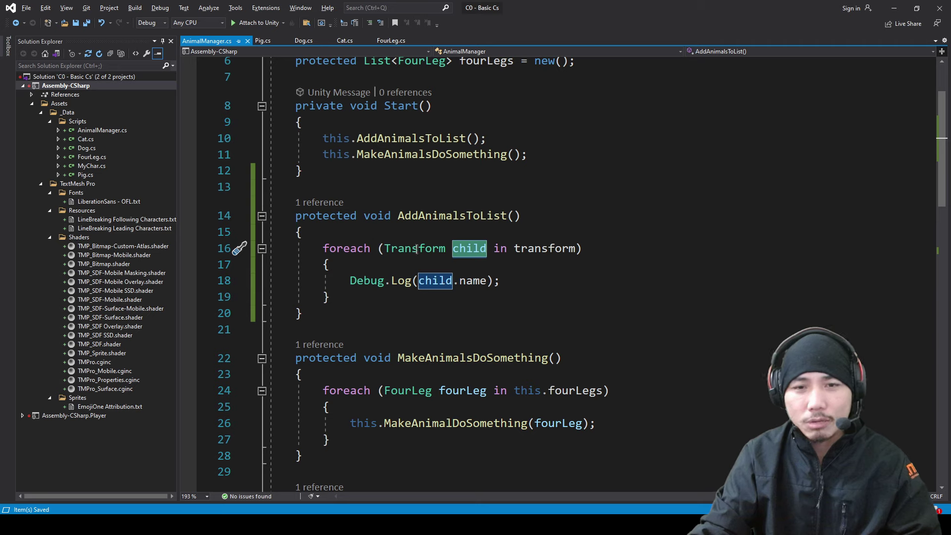
{"action": "left_click_drag", "start_coordinate": [407, 396], "coordinate": [491, 437]}
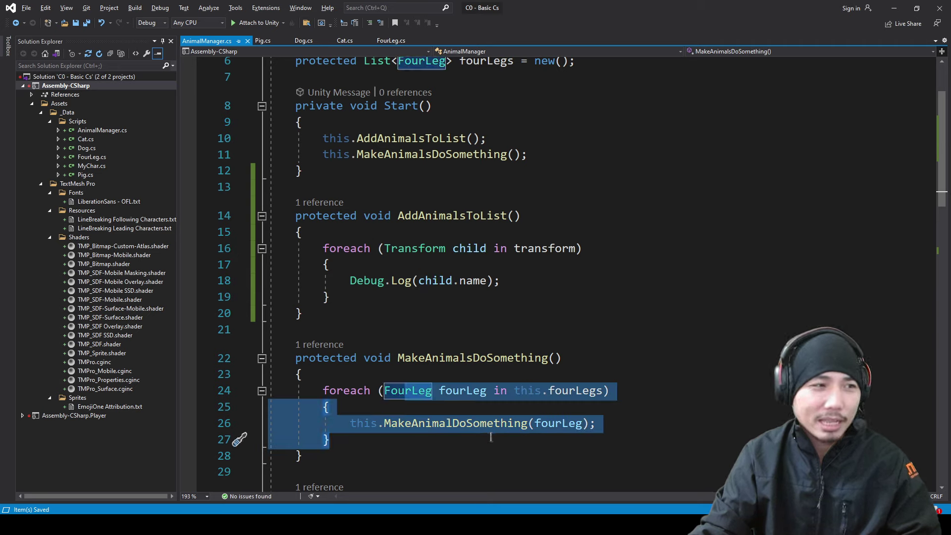
{"action": "double_click", "coordinate": [413, 391]}
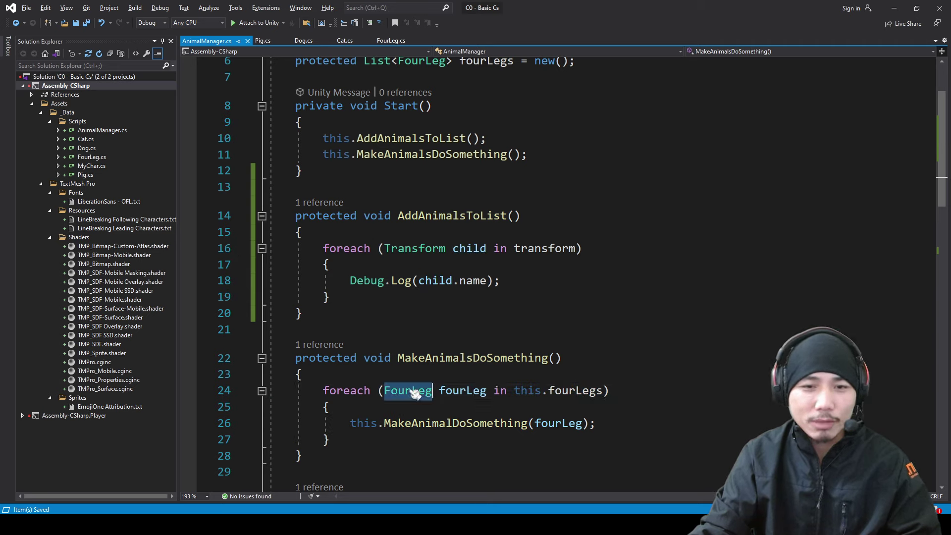
{"action": "left_click", "coordinate": [414, 250]}
{"action": "double_click", "coordinate": [414, 249]}
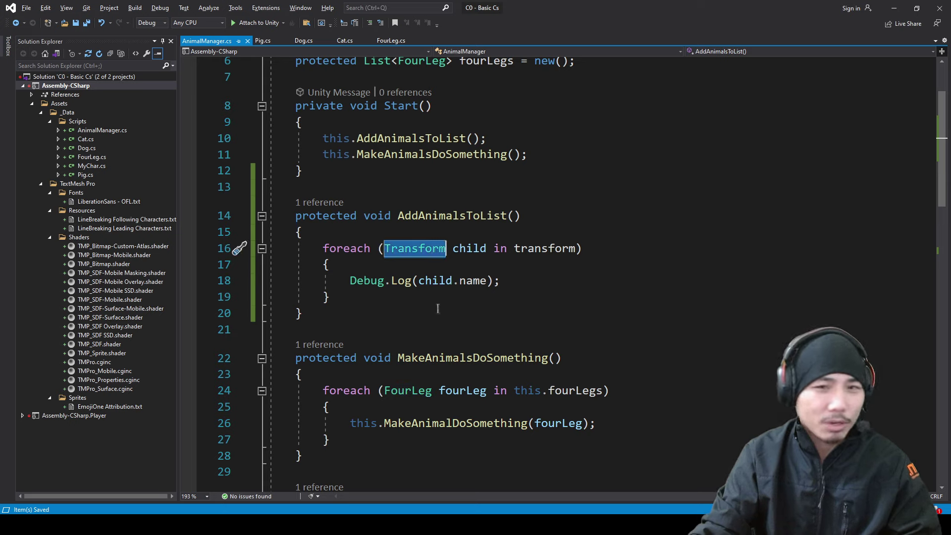
{"action": "left_click", "coordinate": [417, 249]}
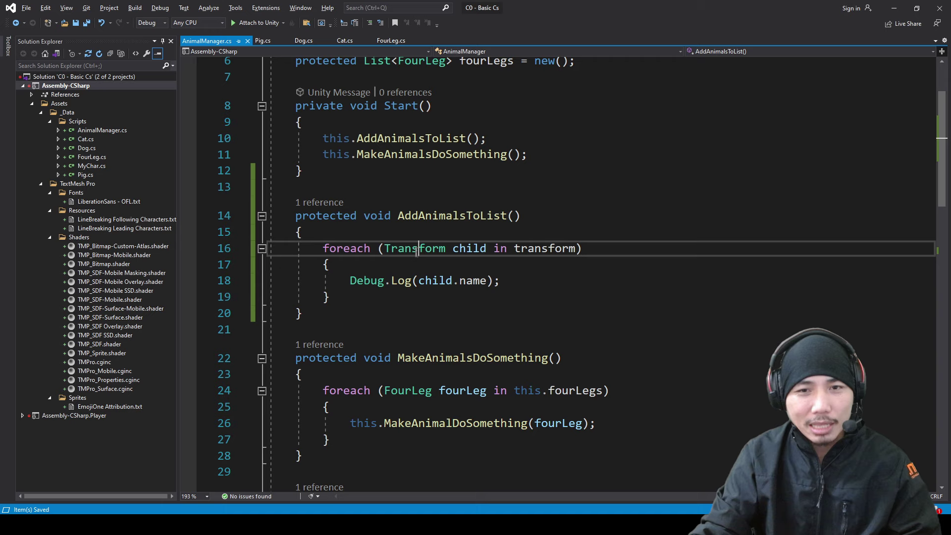
{"action": "double_click", "coordinate": [417, 249]}
{"action": "left_click", "coordinate": [410, 392]}
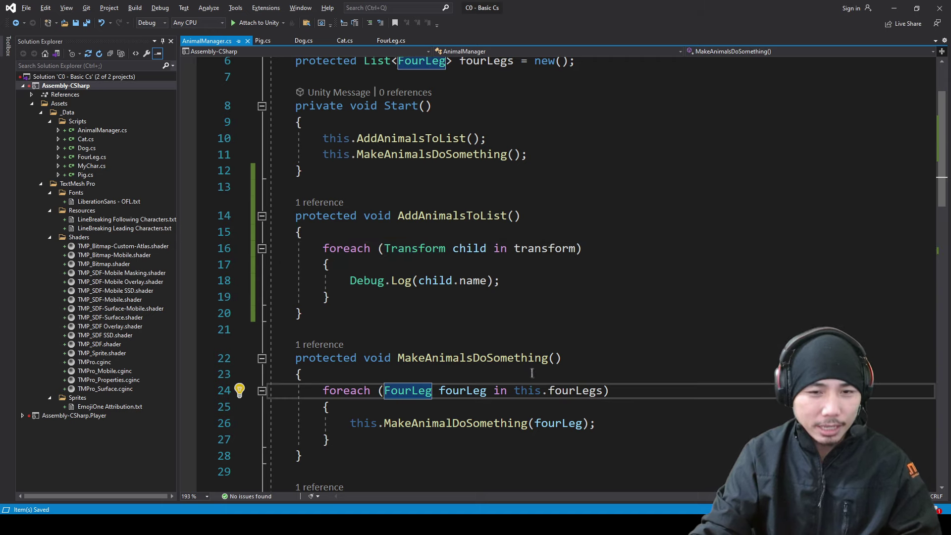
{"action": "left_click", "coordinate": [466, 391]}
{"action": "scroll", "coordinate": [520, 392], "scroll_direction": "down", "scroll_amount": 1}
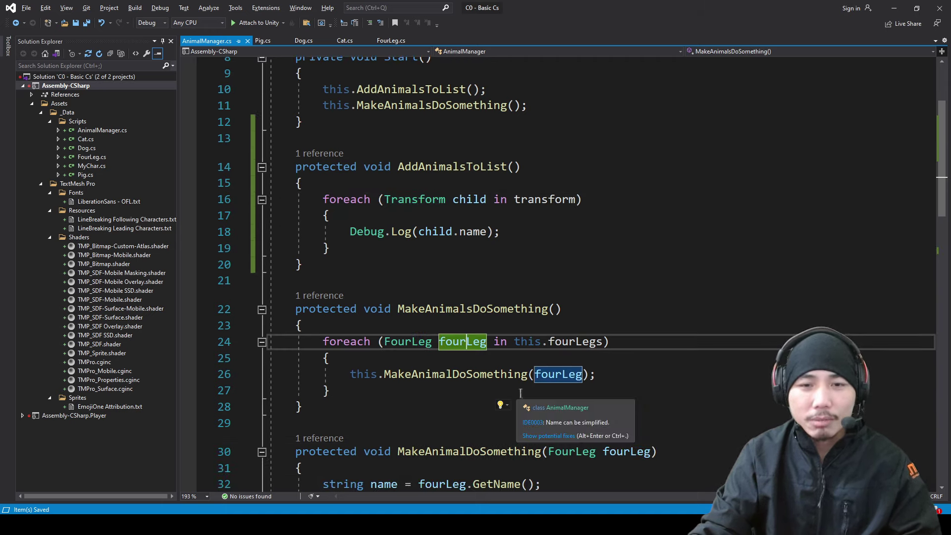
{"action": "scroll", "coordinate": [356, 322], "scroll_direction": "down", "scroll_amount": 7}
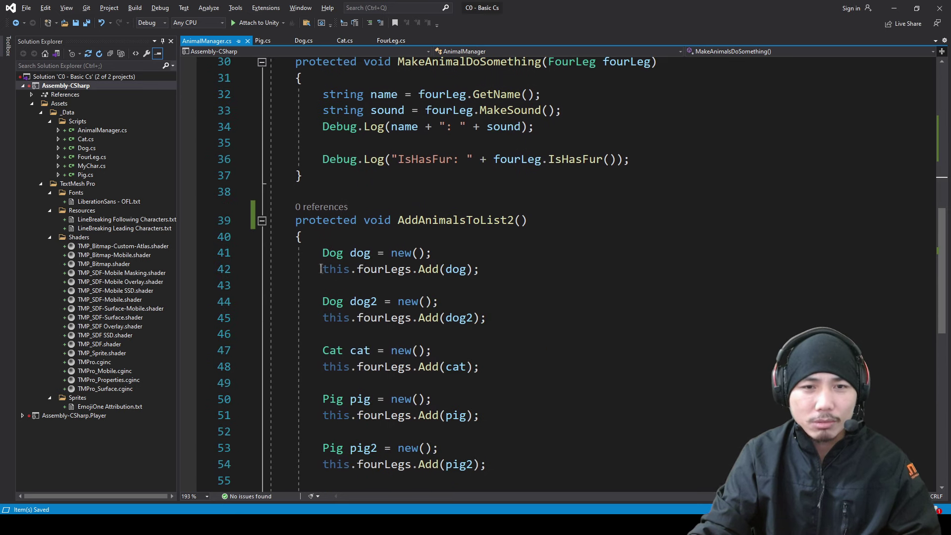
{"action": "left_click", "coordinate": [320, 269]}
{"action": "left_click_drag", "start_coordinate": [322, 253], "coordinate": [488, 270]}
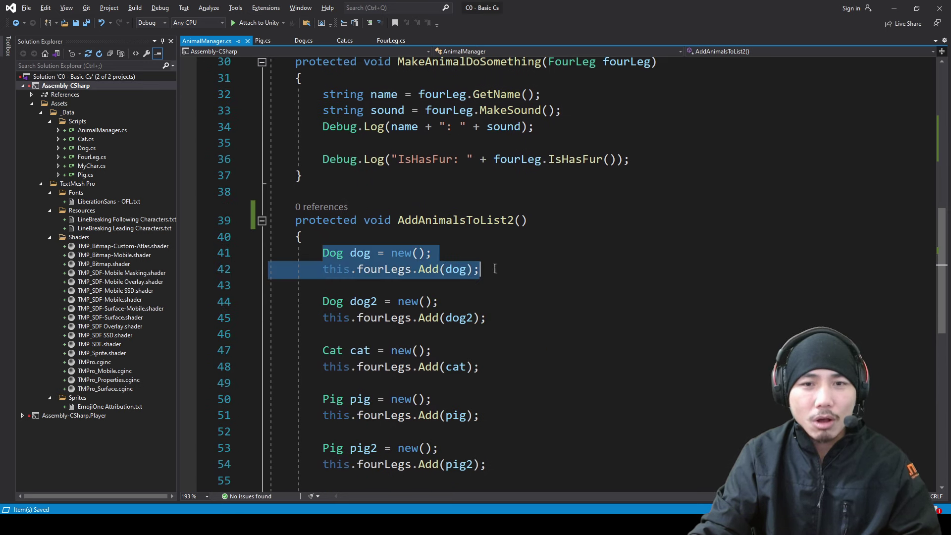
{"action": "left_click", "coordinate": [512, 291]}
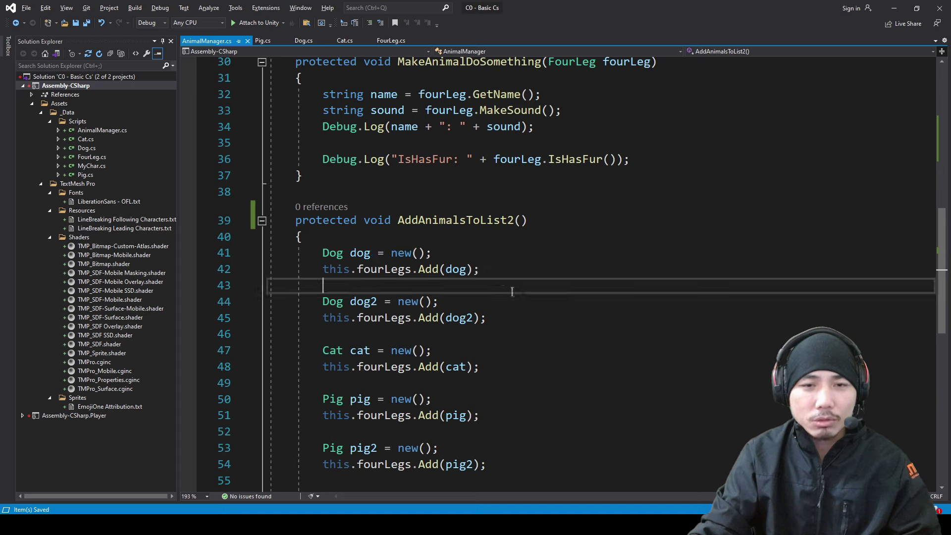
Cut the Dog creation and fourLegs.Add(dog) lines out of AddAnimalsToList2
{"action": "left_click", "coordinate": [341, 254]}
{"action": "scroll", "coordinate": [408, 195], "scroll_direction": "up", "scroll_amount": 5}
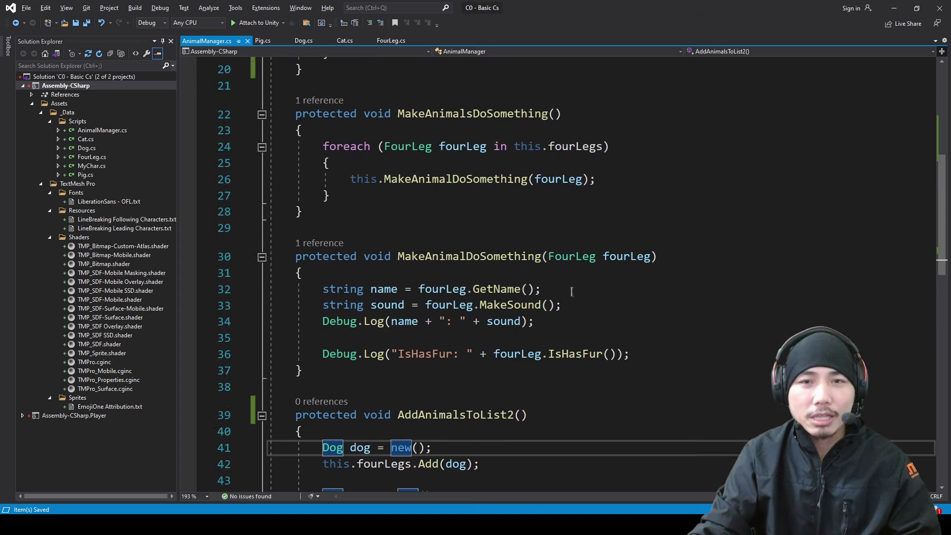
{"action": "scroll", "coordinate": [408, 193], "scroll_direction": "up", "scroll_amount": 2}
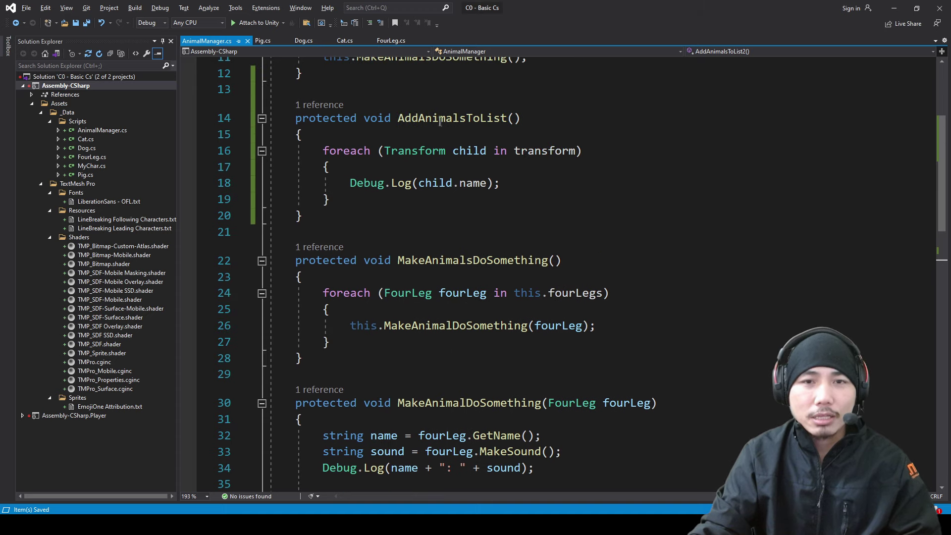
{"action": "left_click", "coordinate": [521, 182]}
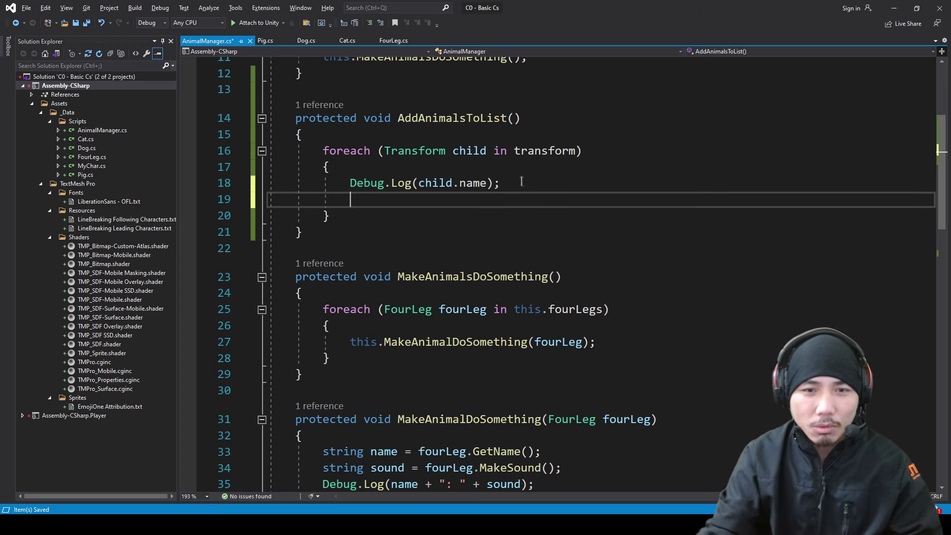
{"action": "scroll", "coordinate": [521, 182], "scroll_direction": "down", "scroll_amount": 6}
{"action": "left_click", "coordinate": [468, 329]}
{"action": "left_click_drag", "start_coordinate": [468, 329], "coordinate": [182, 319]}
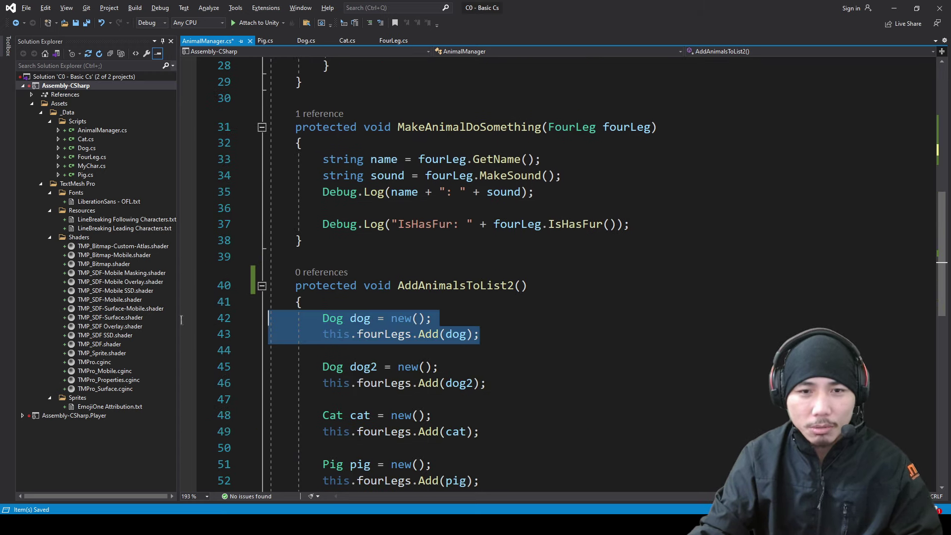
{"action": "key", "text": "ctrl+x"}
Paste the Dog lines into AddAnimalsToList's foreach loop, replacing Debug.Log(child.name)
{"action": "scroll", "coordinate": [468, 240], "scroll_direction": "up", "scroll_amount": 5}
{"action": "left_click", "coordinate": [499, 134]}
{"action": "key", "text": "Return"}
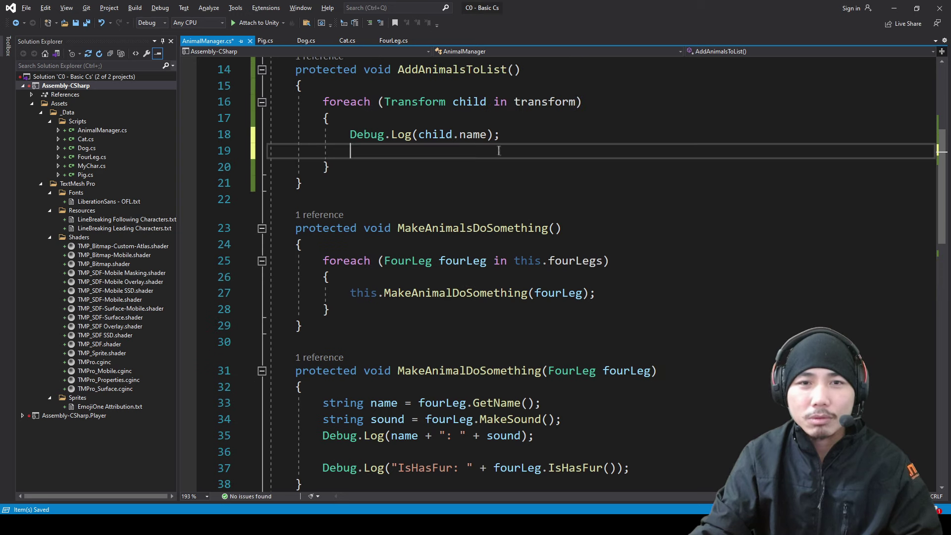
{"action": "key", "text": "ctrl+v"}
{"action": "left_click", "coordinate": [508, 134]}
{"action": "key", "text": "ctrl+x"}
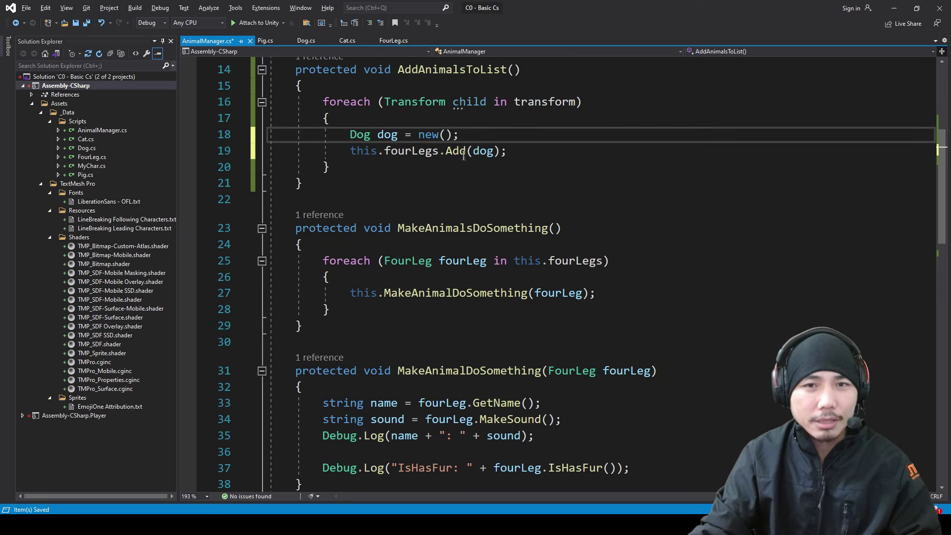
{"action": "double_click", "coordinate": [423, 136]}
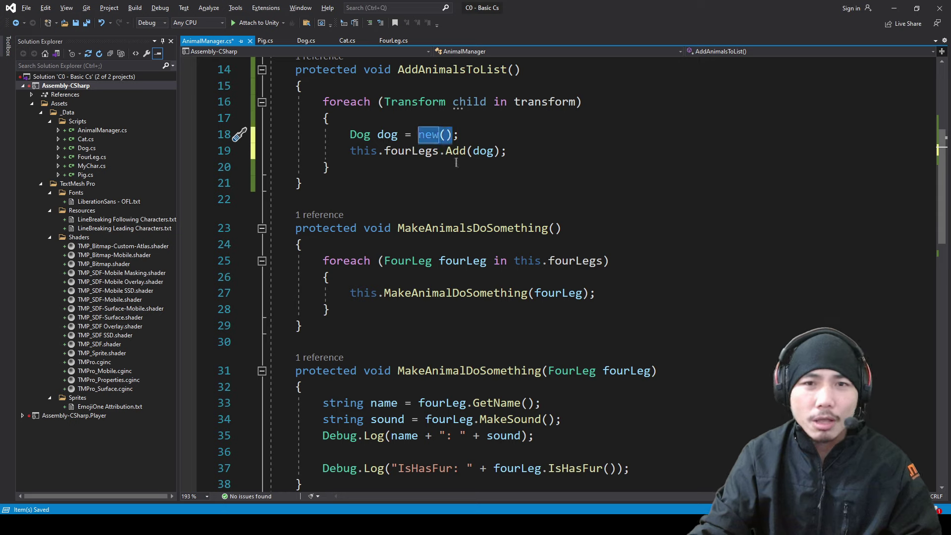
{"action": "left_click_drag", "start_coordinate": [350, 135], "coordinate": [370, 129]}
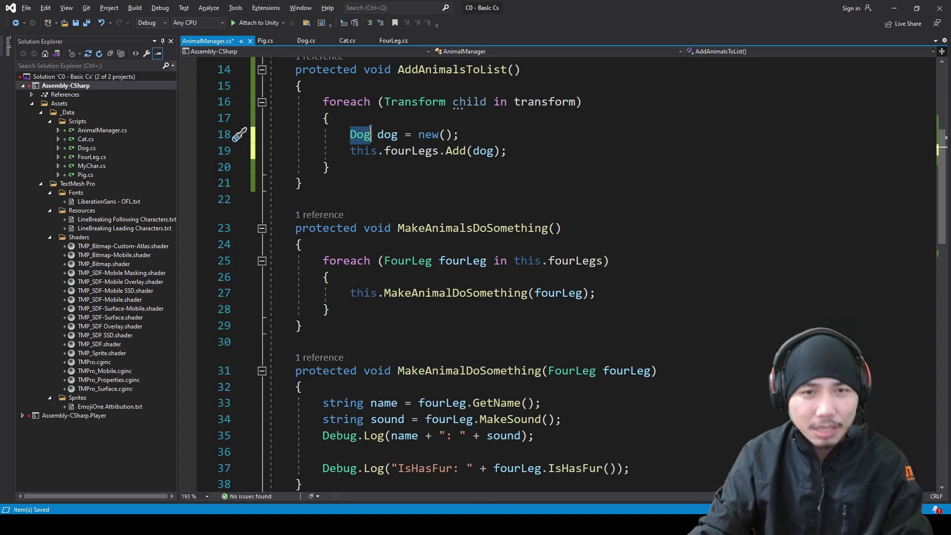
{"action": "key", "text": "alt+Tab"}
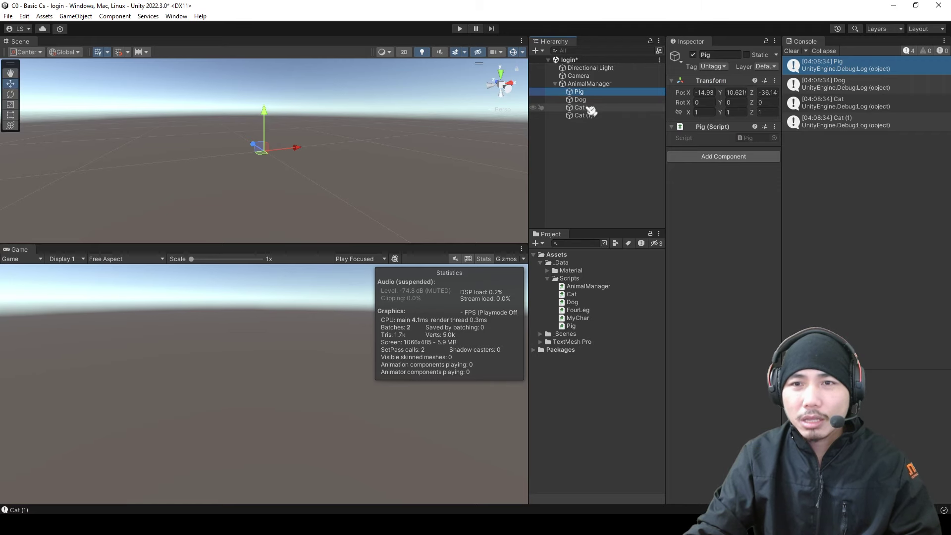
Check the Dog and Cat children, then delete the duplicated Cat (1) from the Hierarchy
{"action": "left_click", "coordinate": [581, 100]}
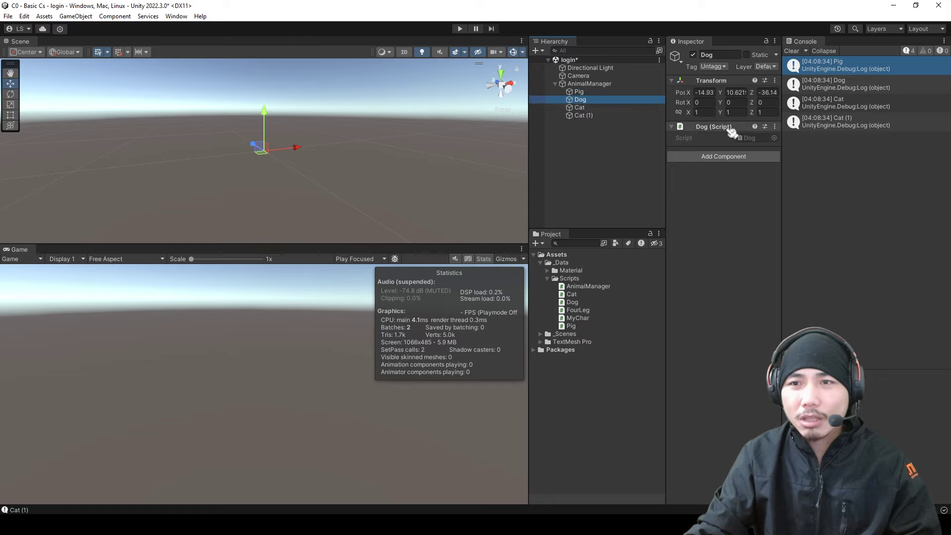
{"action": "left_click", "coordinate": [579, 108]}
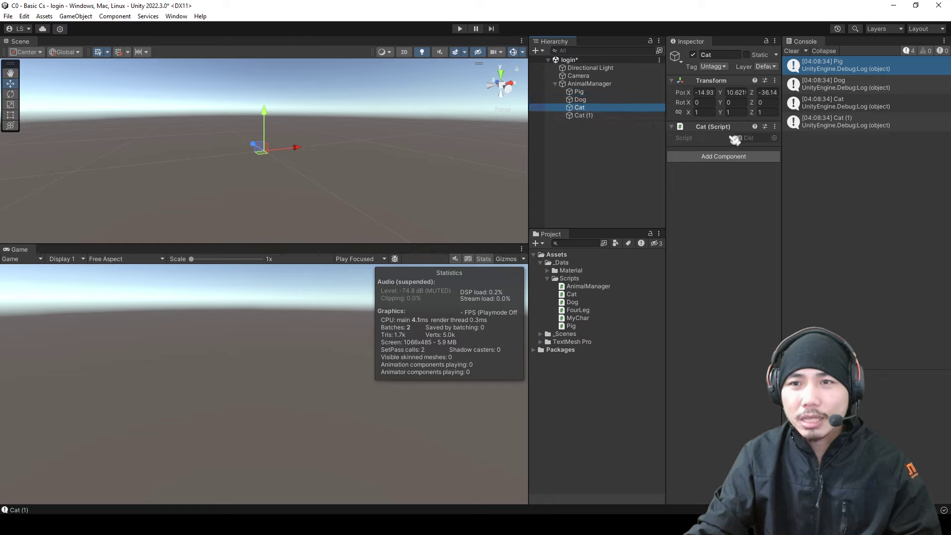
{"action": "left_click", "coordinate": [589, 117]}
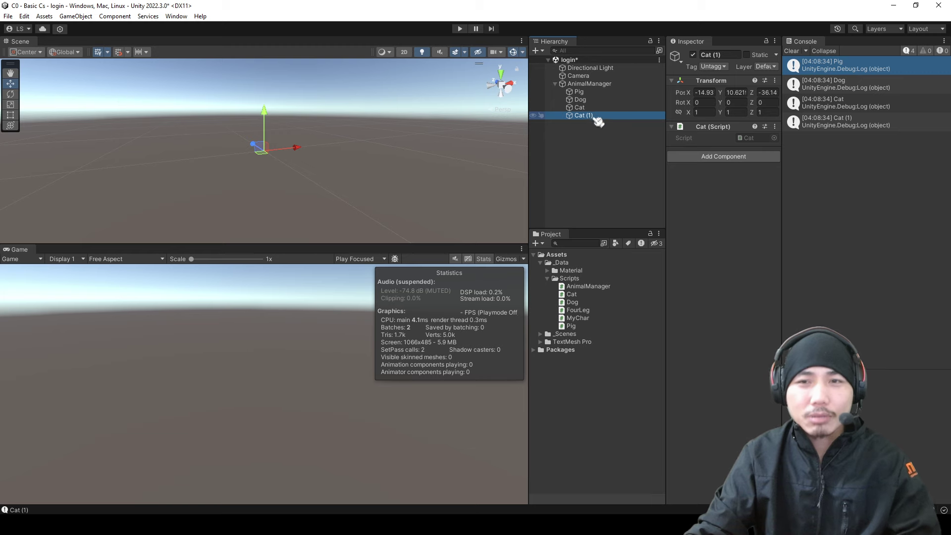
{"action": "key", "text": "Delete"}
{"action": "key", "text": "ctrl+z"}
{"action": "key", "text": "Delete"}
{"action": "key", "text": "alt+Tab"}
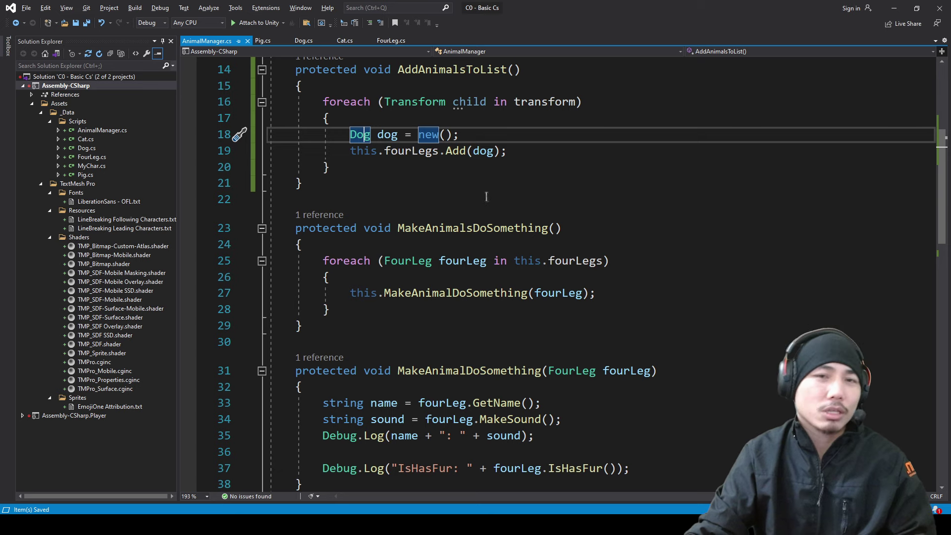
Change line 18's declaration to FourLeg fourLeg and pass fourLeg to fourLegs.Add
{"action": "scroll", "coordinate": [487, 196], "scroll_direction": "up", "scroll_amount": 2}
{"action": "scroll", "coordinate": [426, 225], "scroll_direction": "down", "scroll_amount": 1}
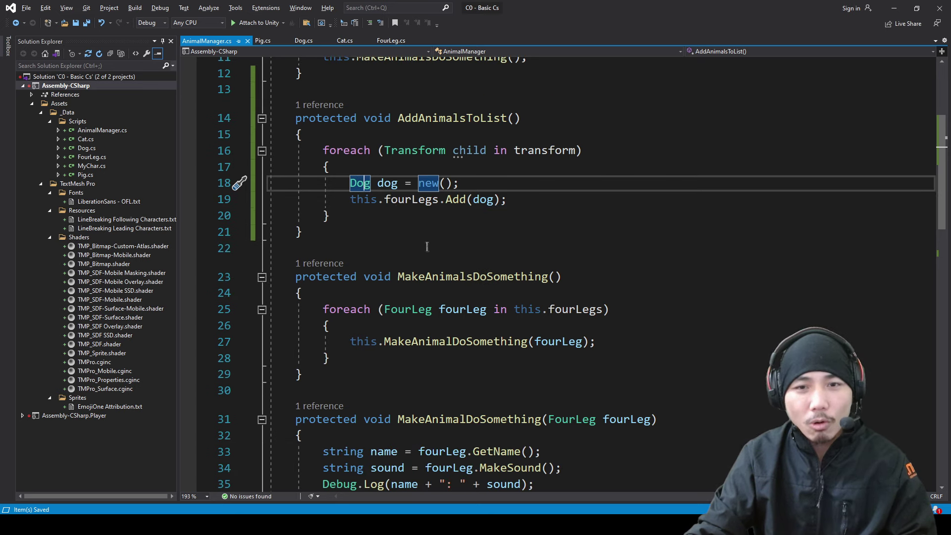
{"action": "double_click", "coordinate": [408, 309]}
{"action": "key", "text": "ctrl+c"}
{"action": "double_click", "coordinate": [360, 183]}
{"action": "key", "text": "ctrl+v"}
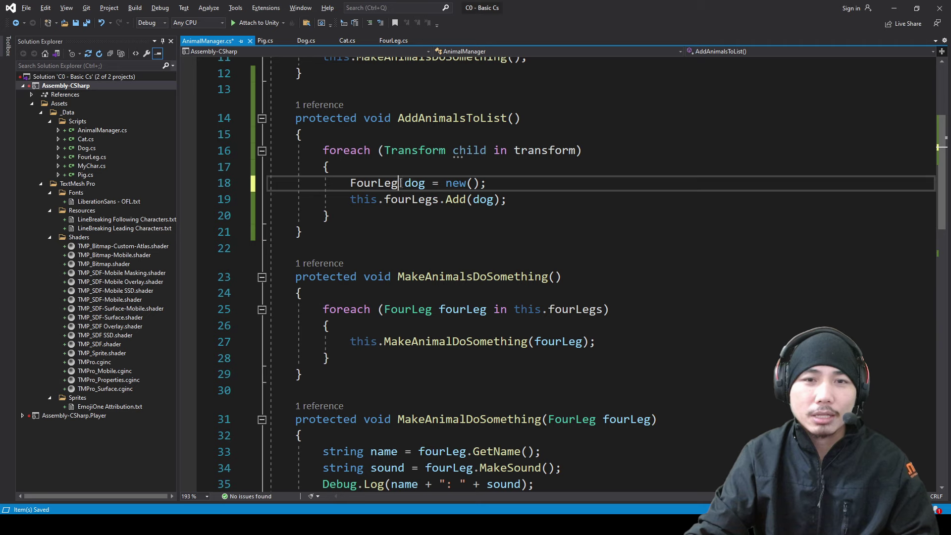
{"action": "double_click", "coordinate": [416, 182]}
{"action": "key", "text": "BackSpace"}
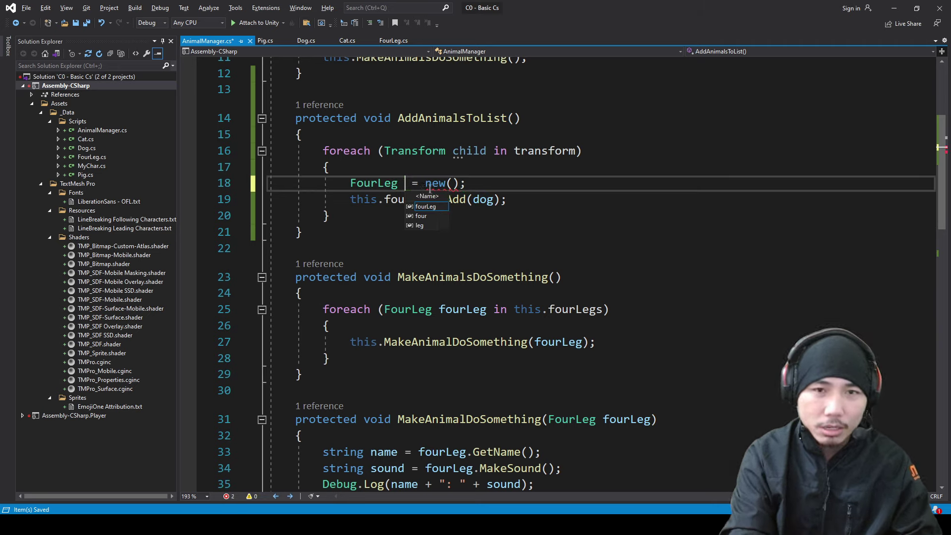
{"action": "type", "text": "fou"}
{"action": "key", "text": "BackSpace"}
{"action": "key", "text": "BackSpace"}
{"action": "type", "text": "or"}
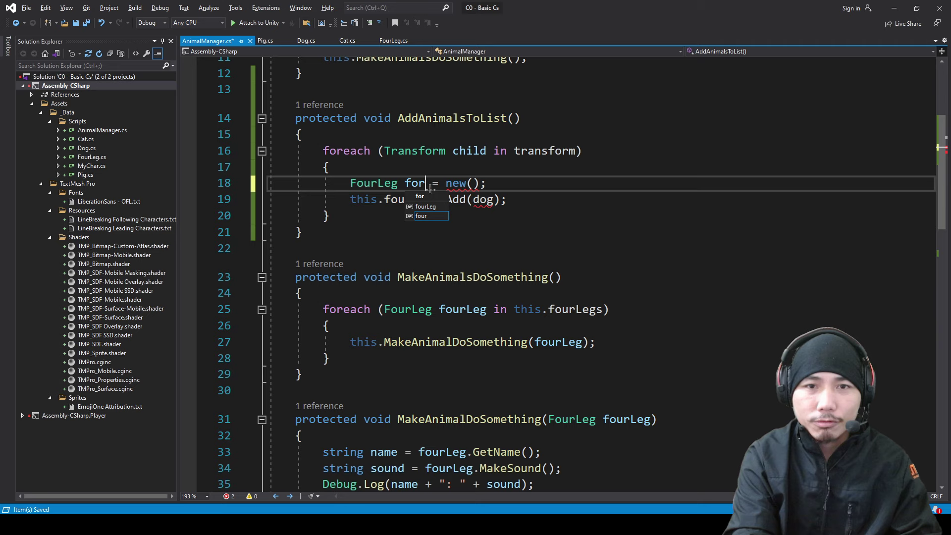
{"action": "key", "text": "BackSpace"}
{"action": "key", "text": "BackSpace"}
{"action": "key", "text": "BackSpace"}
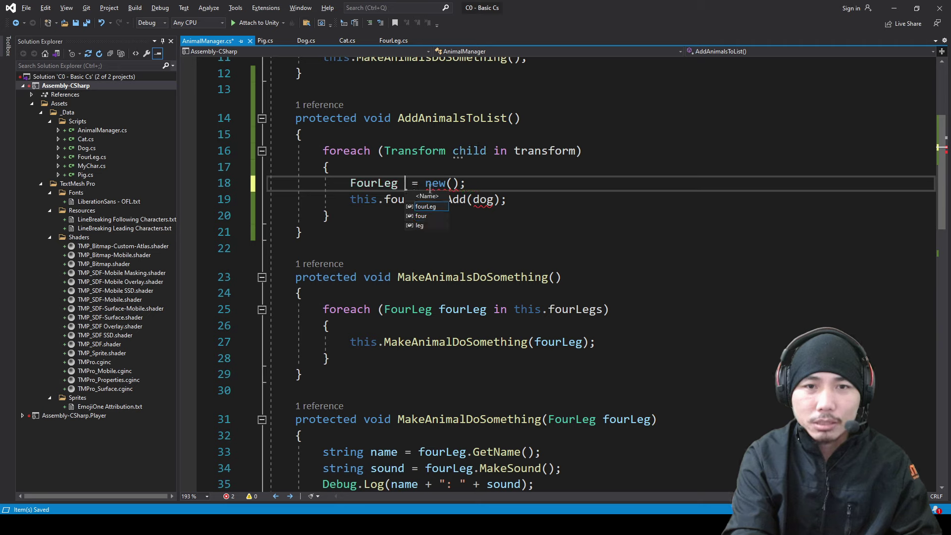
{"action": "key", "text": "Return"}
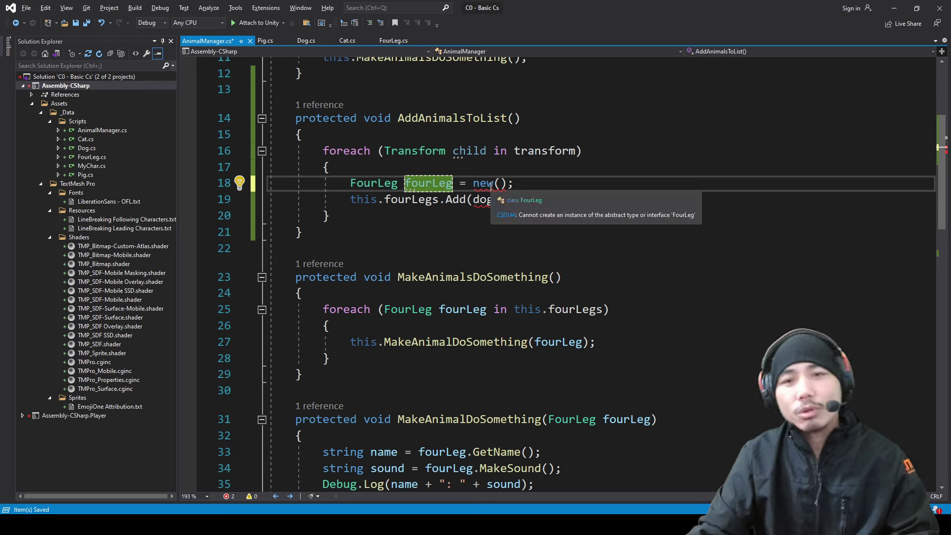
{"action": "double_click", "coordinate": [489, 200]}
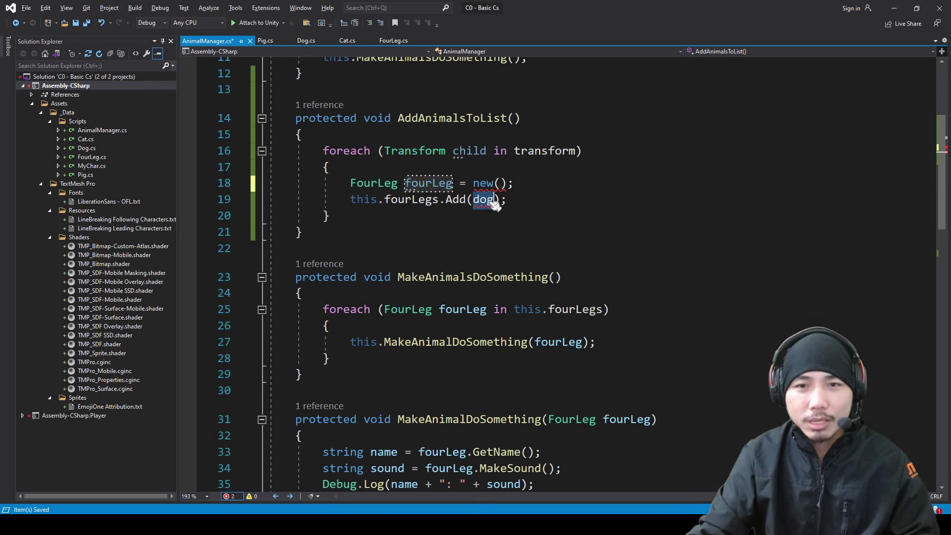
{"action": "key", "text": "ctrl+v"}
Replace new(); on line 18 with child.GetComponent<FourLeg>();
{"action": "left_click", "coordinate": [467, 150]}
{"action": "double_click", "coordinate": [471, 150]}
{"action": "key", "text": "ctrl+c"}
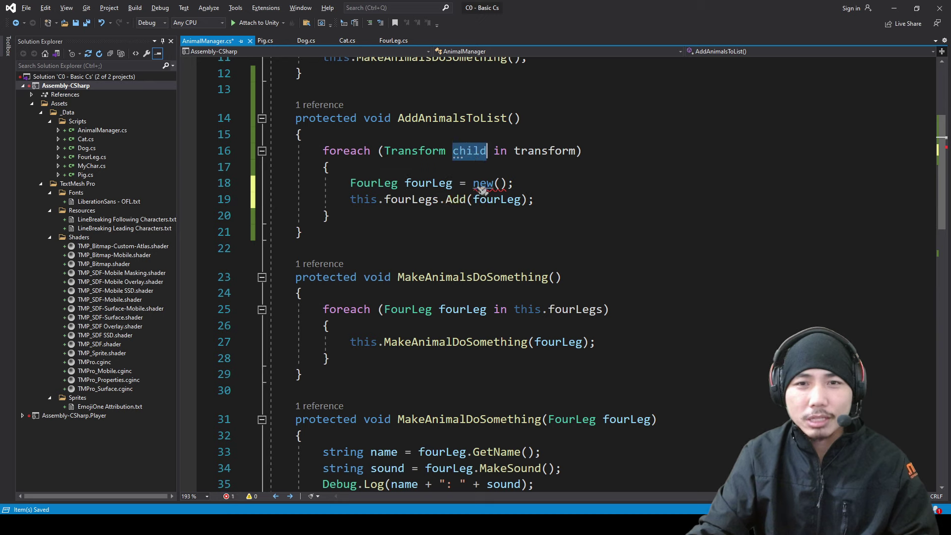
{"action": "left_click_drag", "start_coordinate": [473, 182], "coordinate": [547, 182]}
{"action": "key", "text": "ctrl+v"}
{"action": "type", "text": "."}
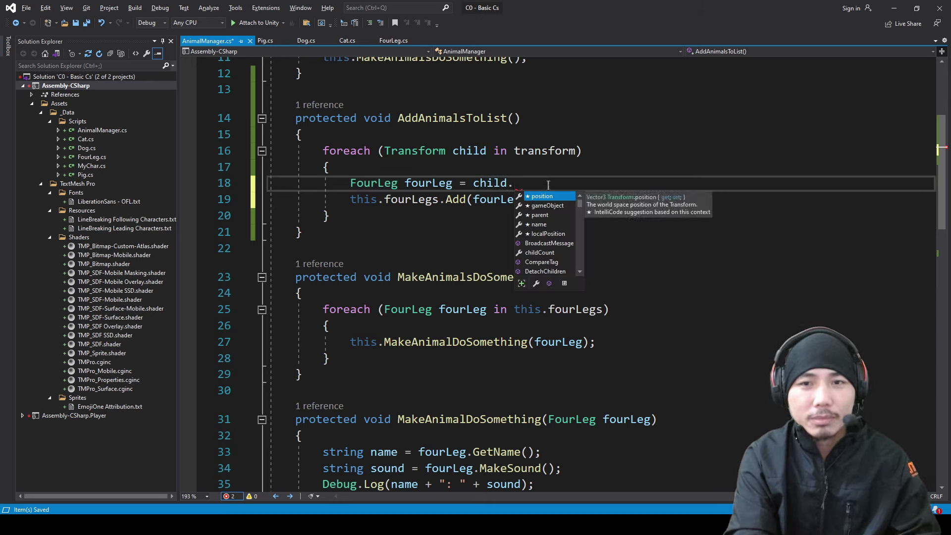
{"action": "type", "text": "GetCom"}
{"action": "key", "text": "Tab"}
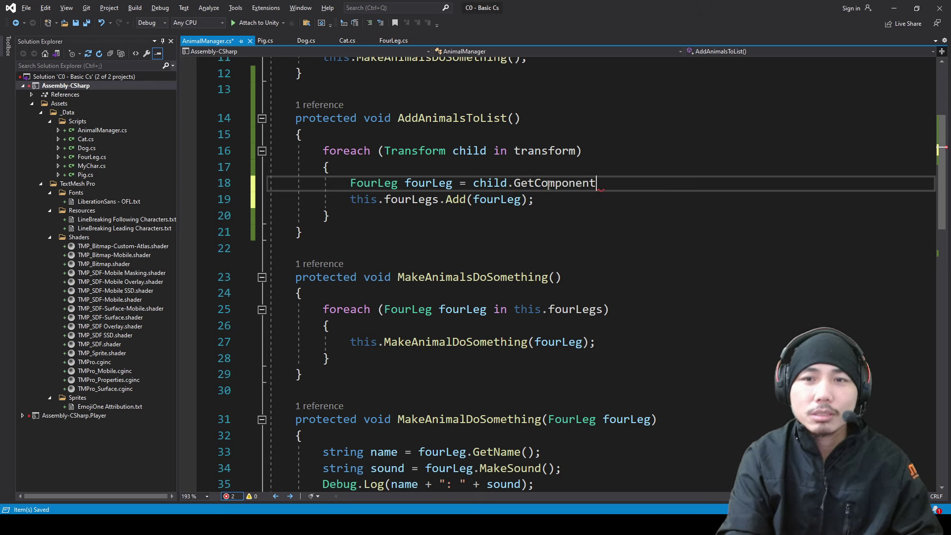
{"action": "type", "text": "<For"}
{"action": "key", "text": "BackSpace"}
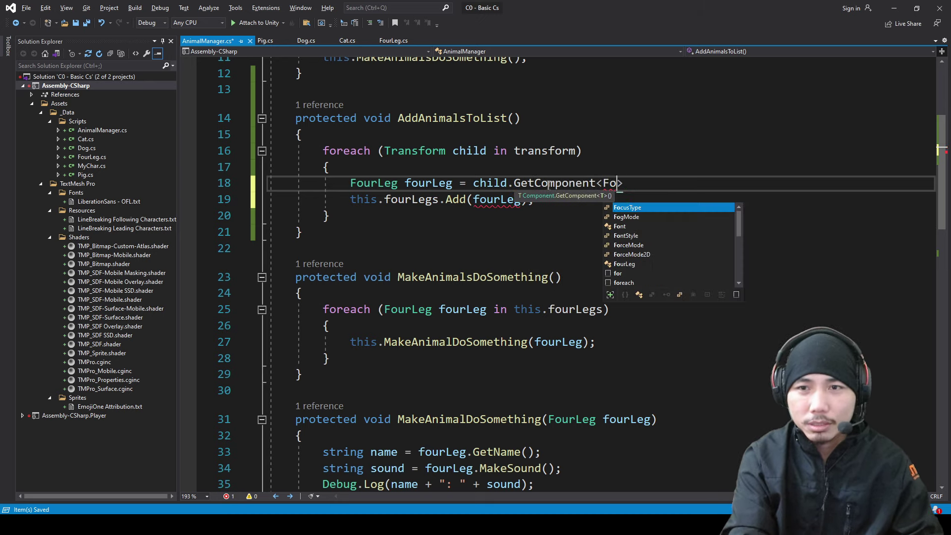
{"action": "key", "text": "BackSpace"}
{"action": "type", "text": "ou"}
{"action": "key", "text": "Tab"}
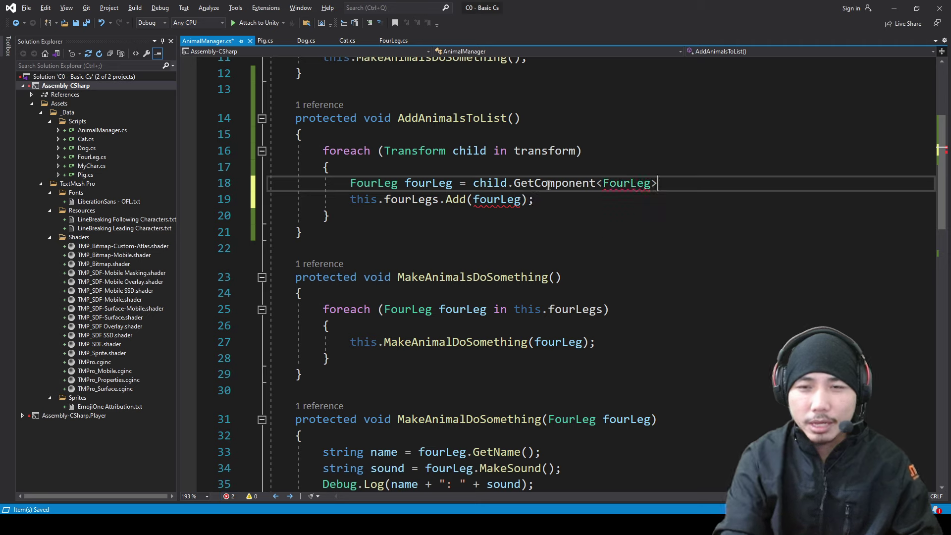
{"action": "type", "text": "();"}
Save AnimalManager.cs and select the Cat child in Unity
{"action": "key", "text": "ctrl+s"}
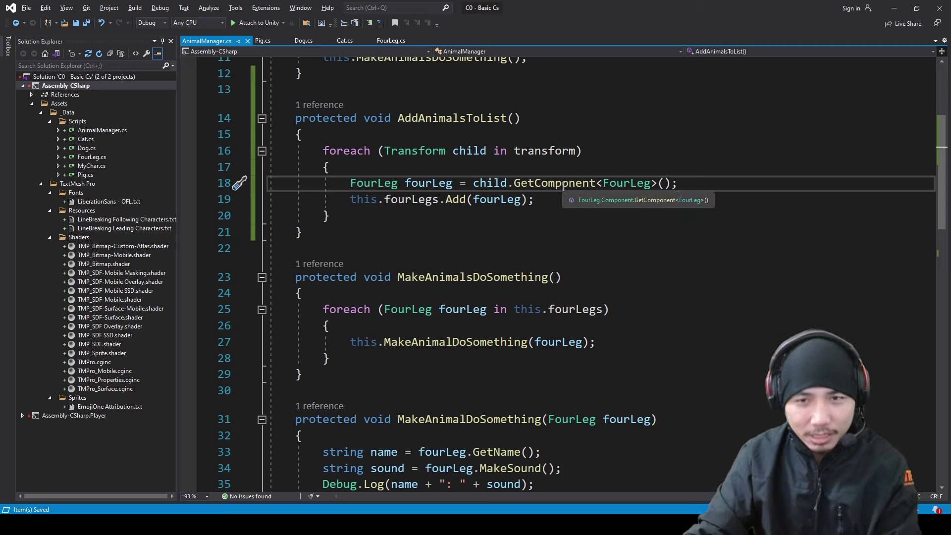
{"action": "left_click", "coordinate": [463, 157]}
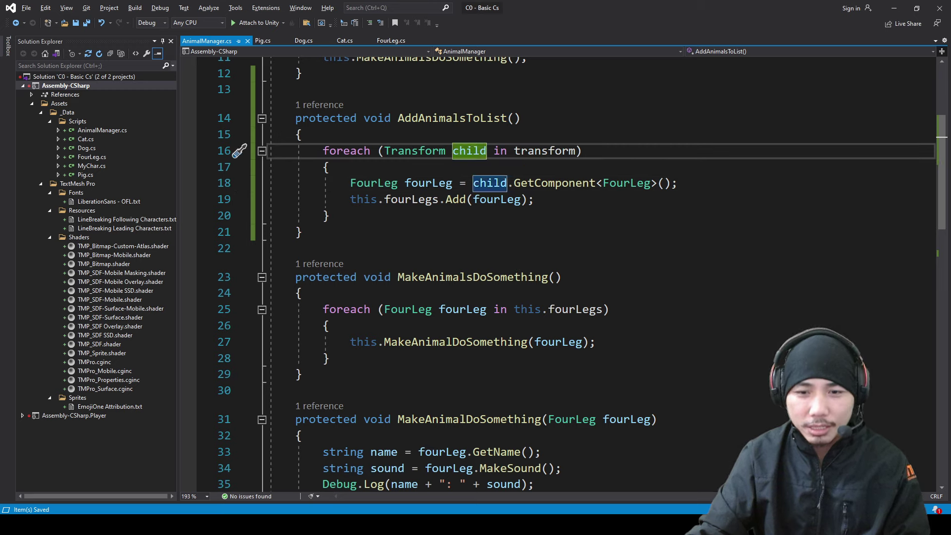
{"action": "key", "text": "alt+Tab"}
{"action": "left_click", "coordinate": [589, 100]}
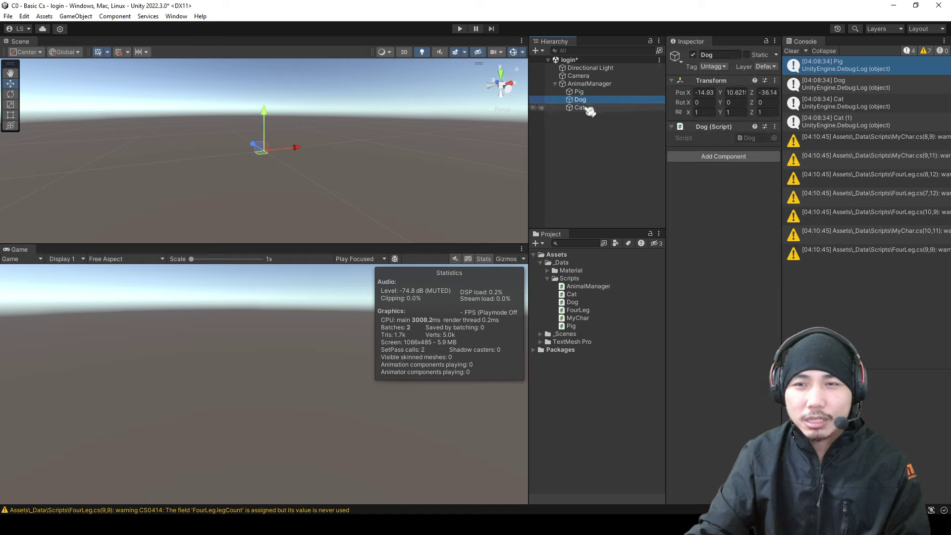
Review the GetComponent loop, then clear the Console and play to log Piggy, Puppy and Kitty
{"action": "left_click", "coordinate": [590, 107]}
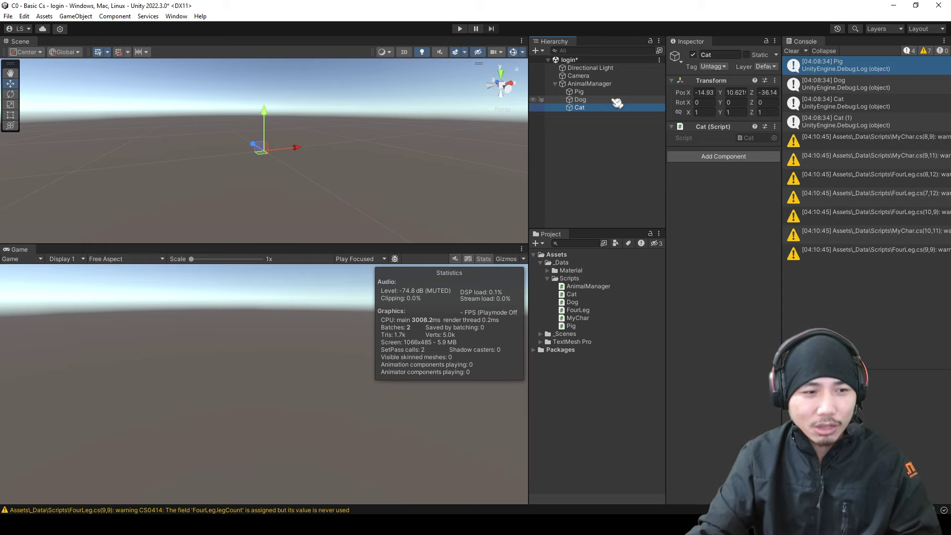
{"action": "key", "text": "alt+Tab"}
{"action": "double_click", "coordinate": [554, 183]}
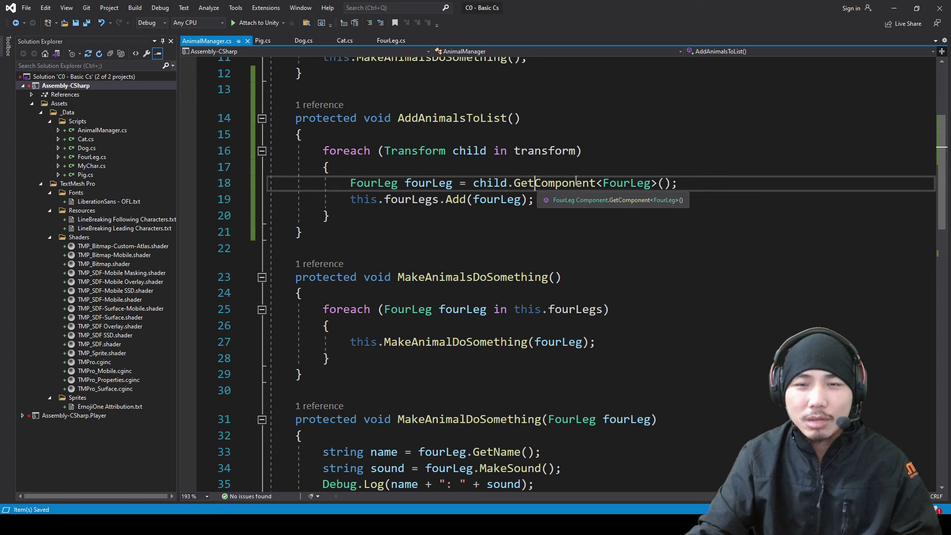
{"action": "left_click", "coordinate": [630, 196]}
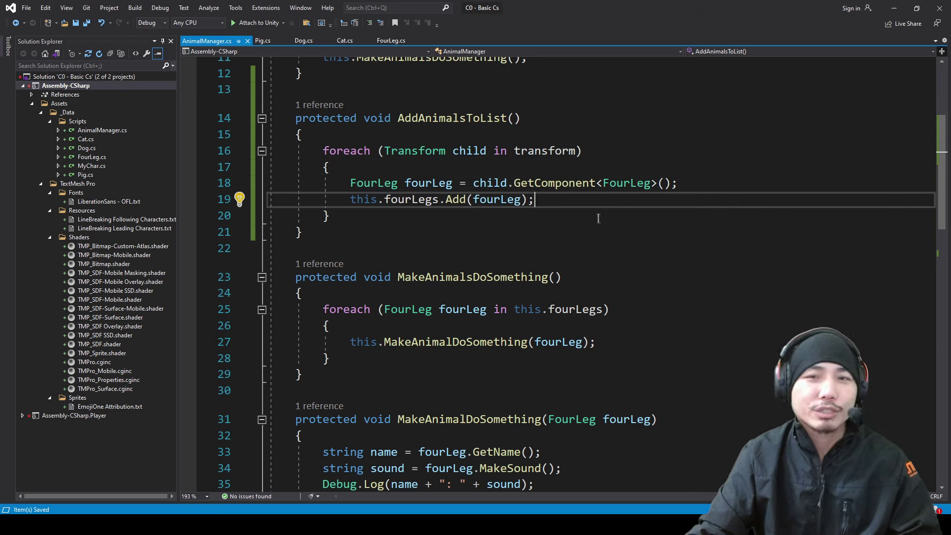
{"action": "key", "text": "alt+Tab"}
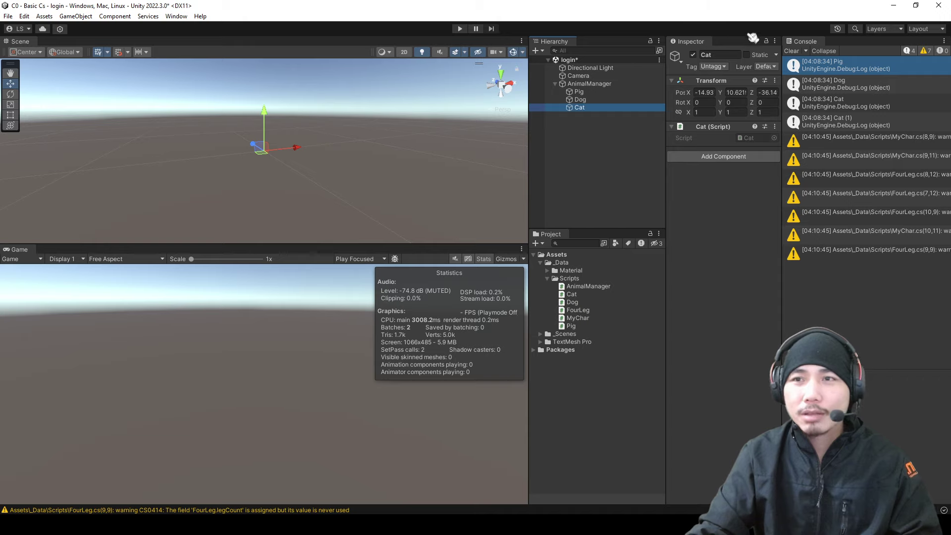
{"action": "left_click", "coordinate": [791, 50]}
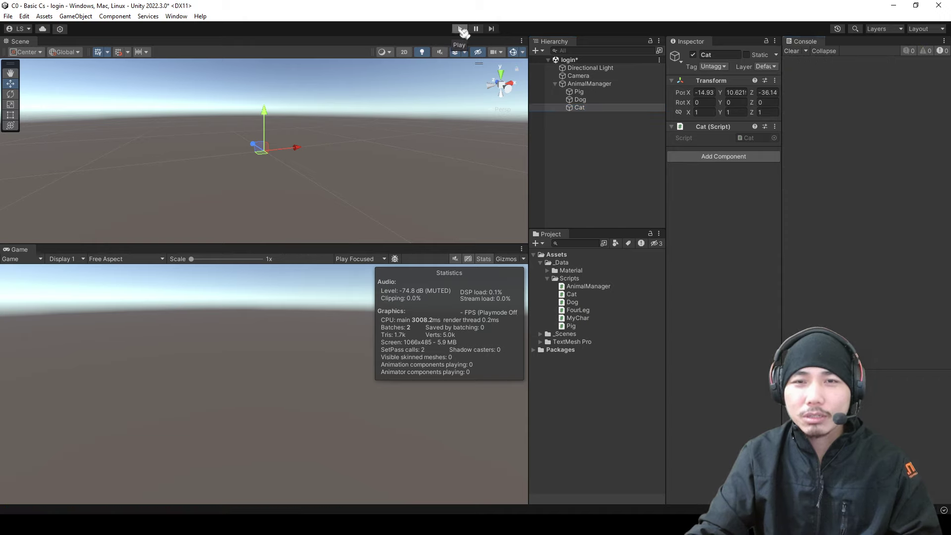
{"action": "left_click", "coordinate": [461, 29]}
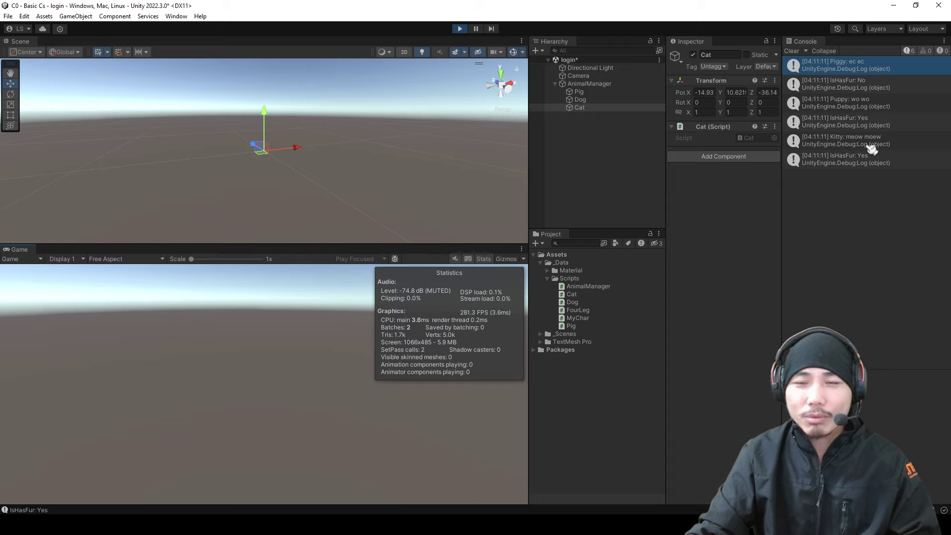
{"action": "key", "text": "alt+Tab"}
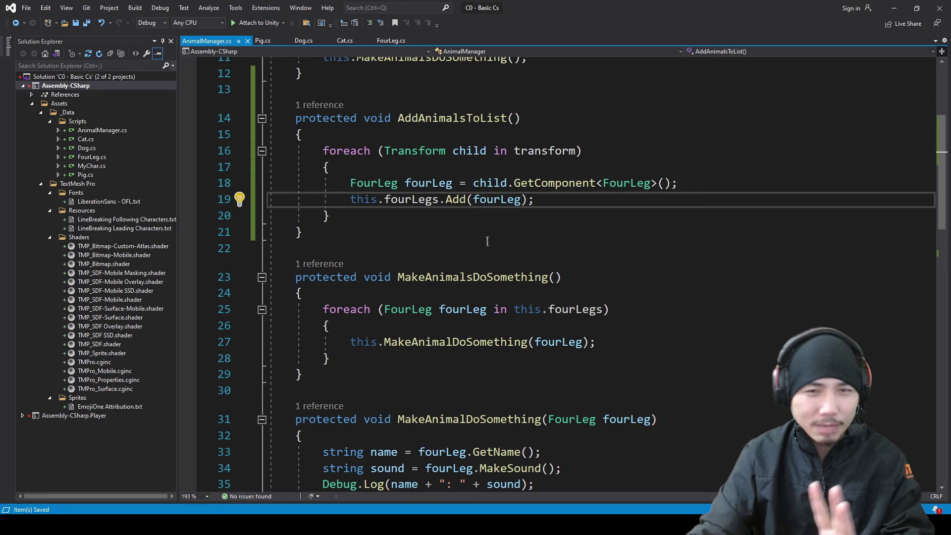
Review Start's AddAnimalsToList call and the manual add code in AddAnimalsToList2
{"action": "scroll", "coordinate": [490, 247], "scroll_direction": "up", "scroll_amount": 2}
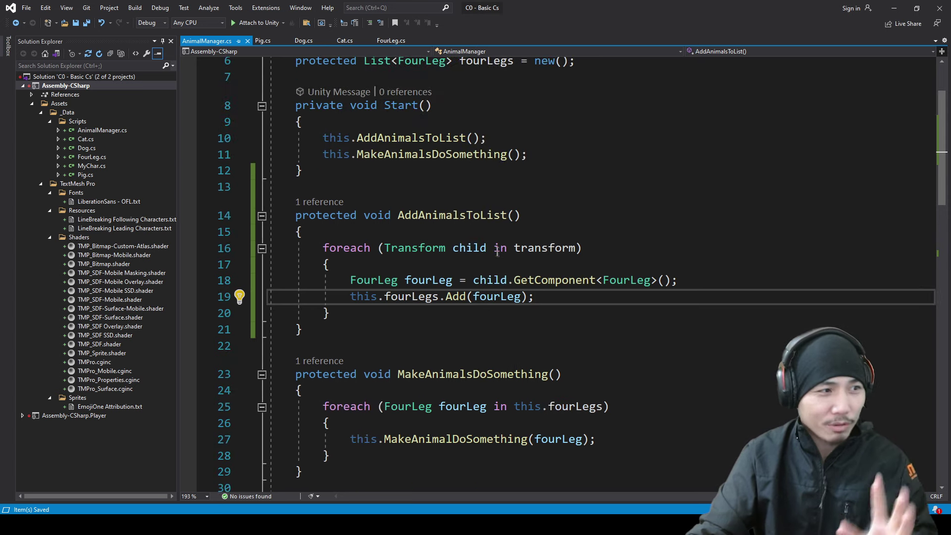
{"action": "left_click", "coordinate": [405, 137]}
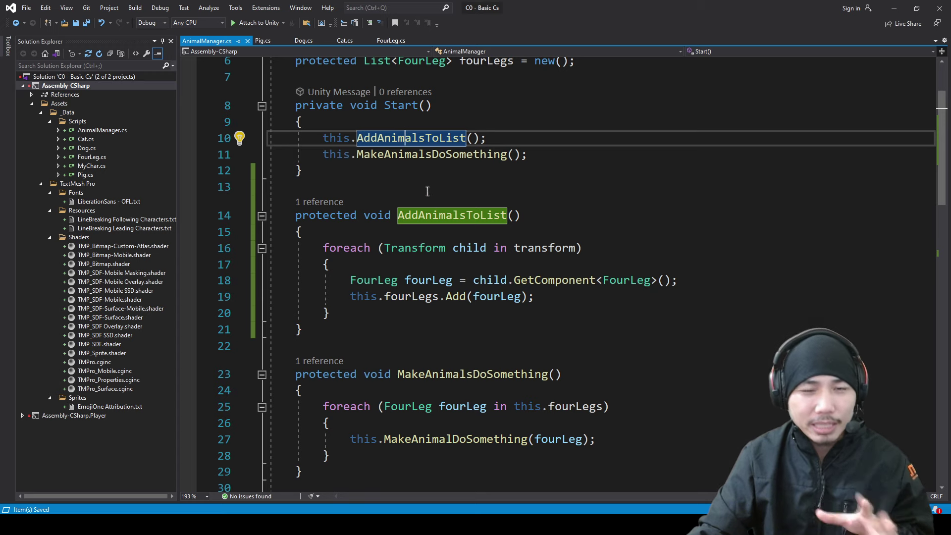
{"action": "scroll", "coordinate": [466, 248], "scroll_direction": "down", "scroll_amount": 2}
{"action": "scroll", "coordinate": [468, 245], "scroll_direction": "down", "scroll_amount": 2}
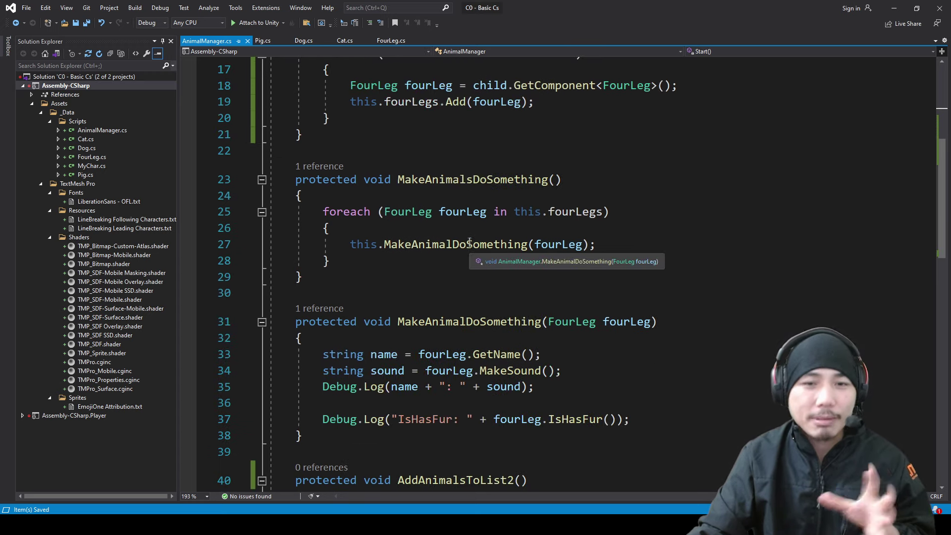
{"action": "scroll", "coordinate": [470, 241], "scroll_direction": "down", "scroll_amount": 4}
{"action": "left_click_drag", "start_coordinate": [342, 253], "coordinate": [483, 413]}
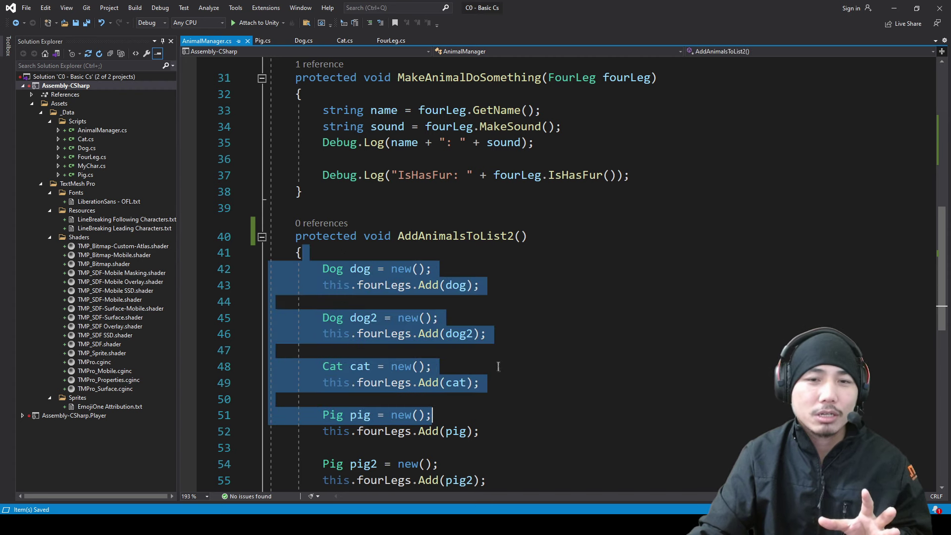
{"action": "scroll", "coordinate": [498, 366], "scroll_direction": "up", "scroll_amount": 2}
{"action": "scroll", "coordinate": [494, 340], "scroll_direction": "up", "scroll_amount": 4}
{"action": "scroll", "coordinate": [456, 266], "scroll_direction": "up", "scroll_amount": 2}
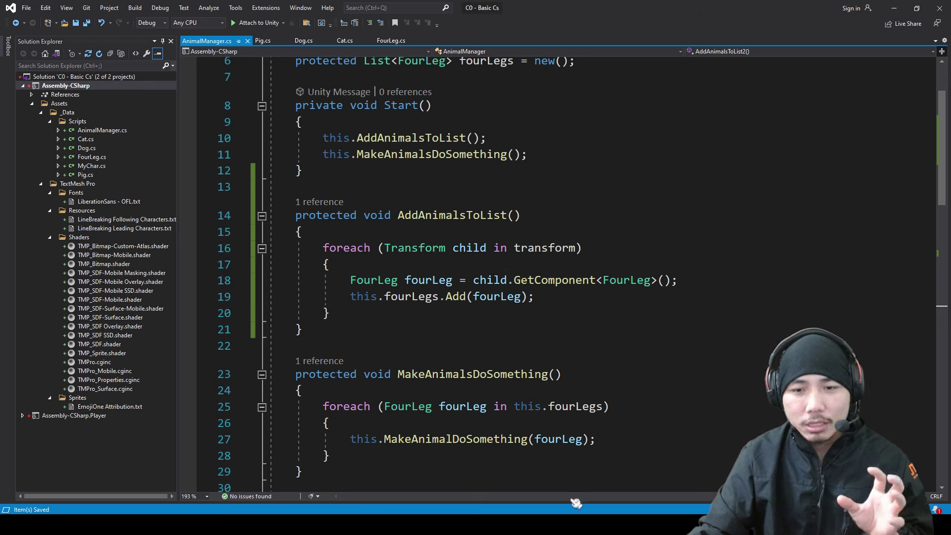
Show the Dog child, then walk through the FourLeg fourLeg declaration and its use in Add
{"action": "key", "text": "alt+Tab"}
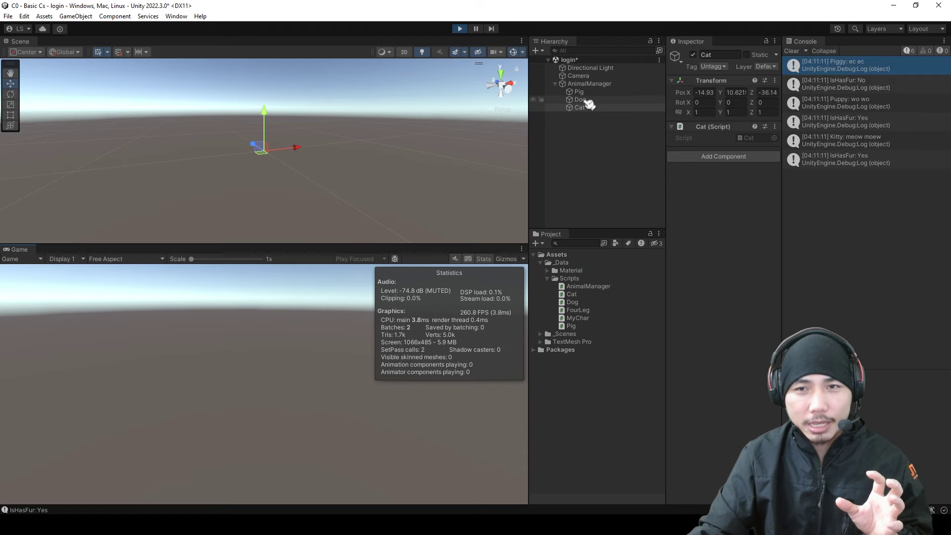
{"action": "left_click", "coordinate": [578, 99]}
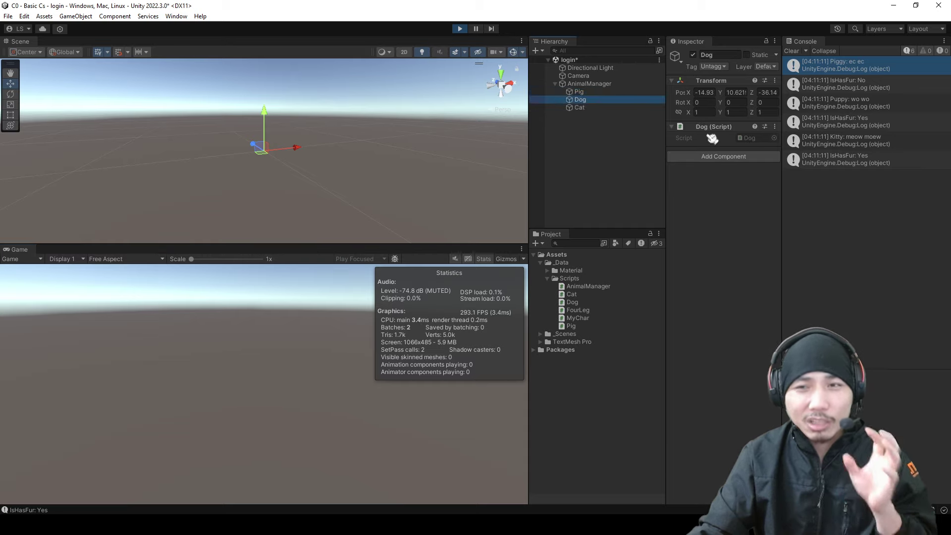
{"action": "key", "text": "alt+Tab"}
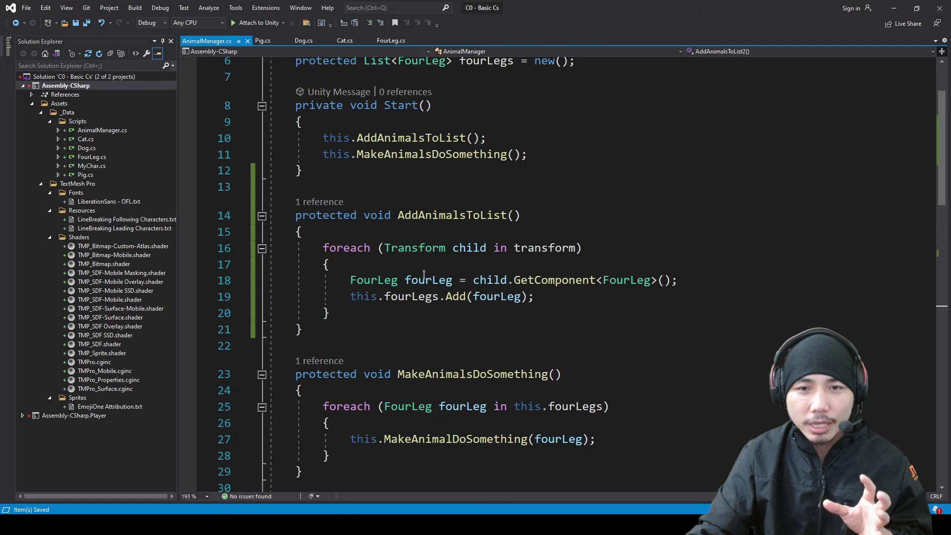
{"action": "left_click_drag", "start_coordinate": [351, 281], "coordinate": [680, 281]}
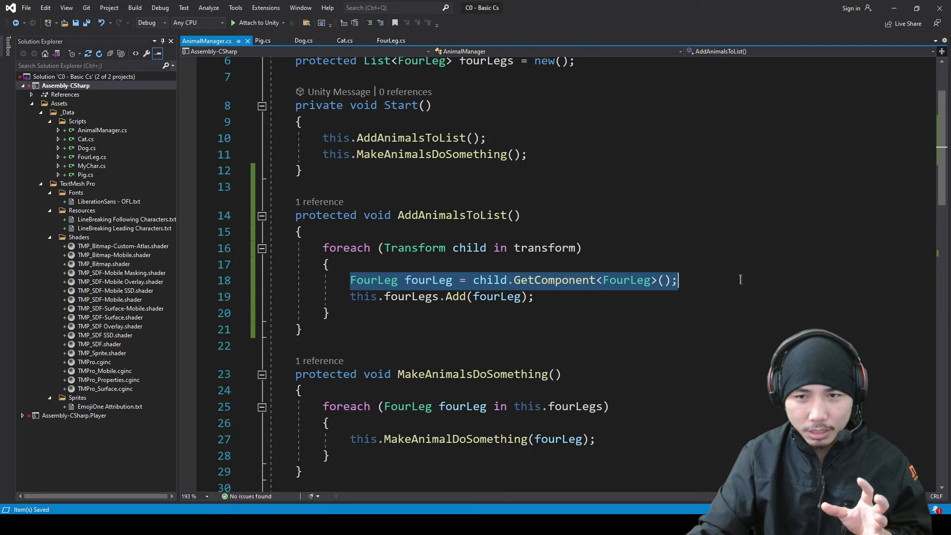
{"action": "left_click", "coordinate": [633, 280]}
{"action": "left_click_drag", "start_coordinate": [453, 280], "coordinate": [347, 280]}
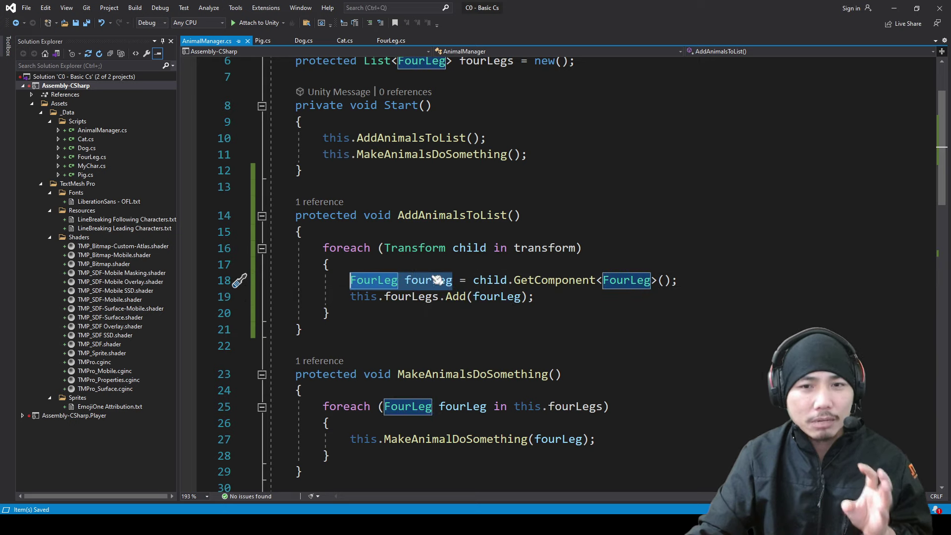
{"action": "left_click", "coordinate": [451, 280]}
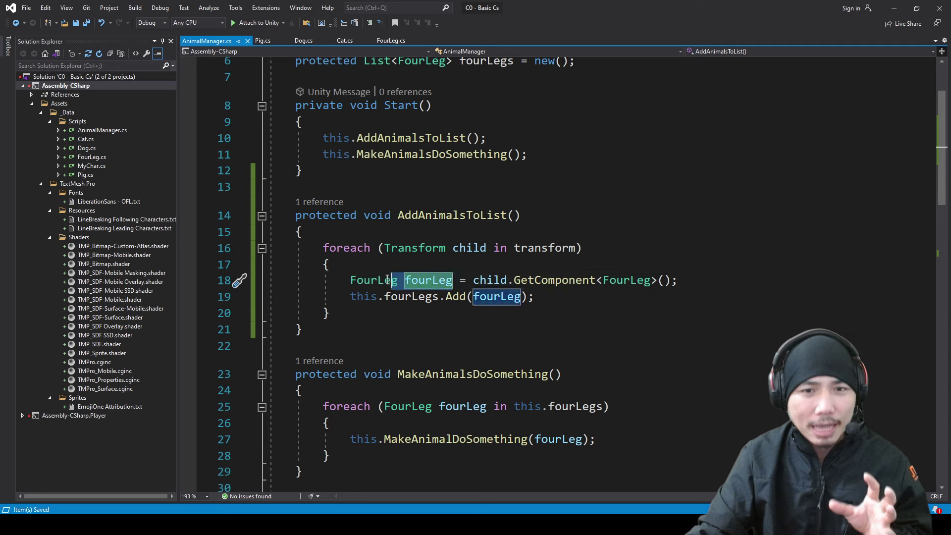
{"action": "left_click", "coordinate": [352, 280], "text": "shift"}
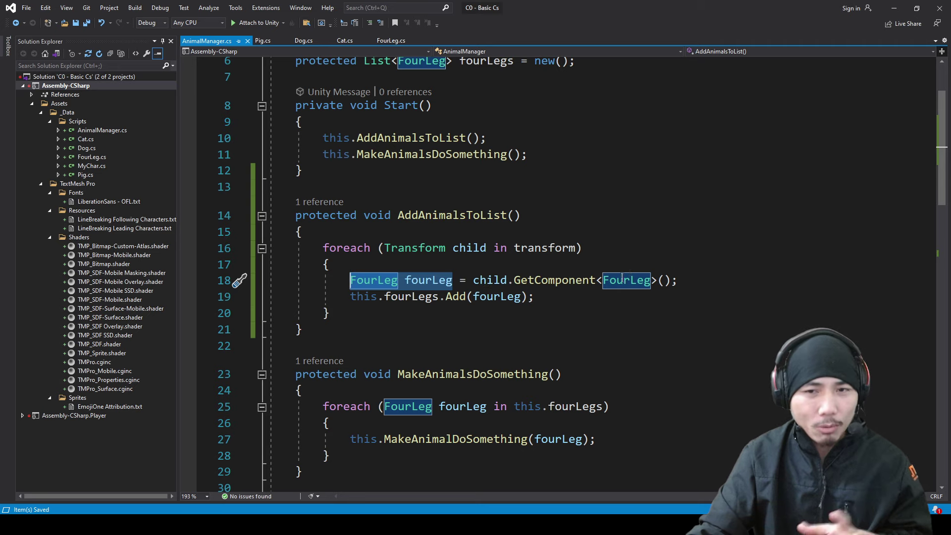
{"action": "left_click", "coordinate": [458, 281]}
{"action": "left_click_drag", "start_coordinate": [458, 280], "coordinate": [352, 280]}
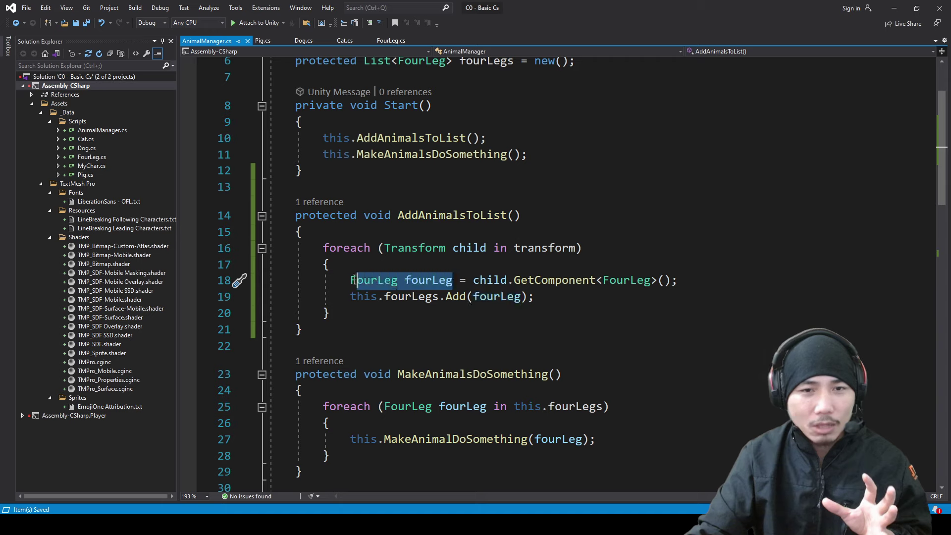
{"action": "left_click", "coordinate": [434, 280]}
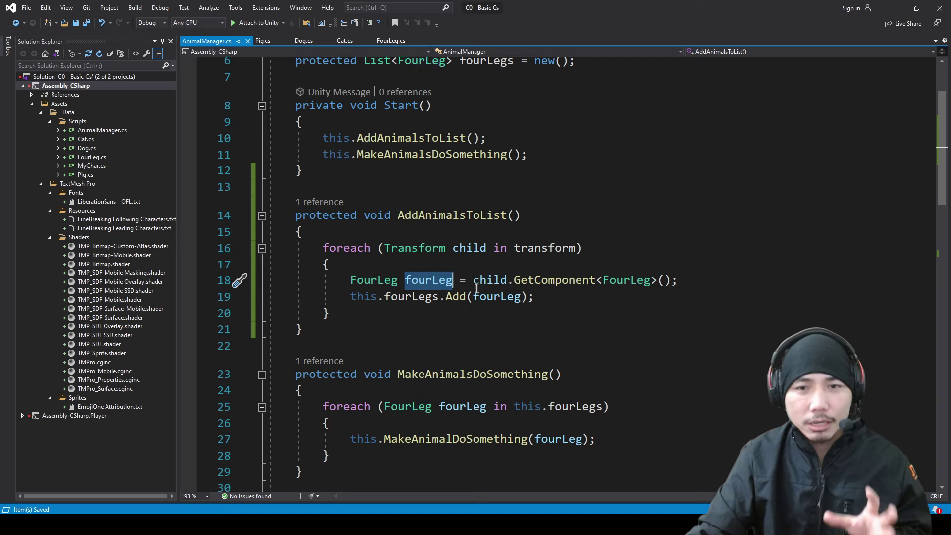
{"action": "left_click", "coordinate": [520, 296]}
Compare the Start calls with the manual add statements in AddAnimalsToList2
{"action": "scroll", "coordinate": [415, 158], "scroll_direction": "up", "scroll_amount": 2}
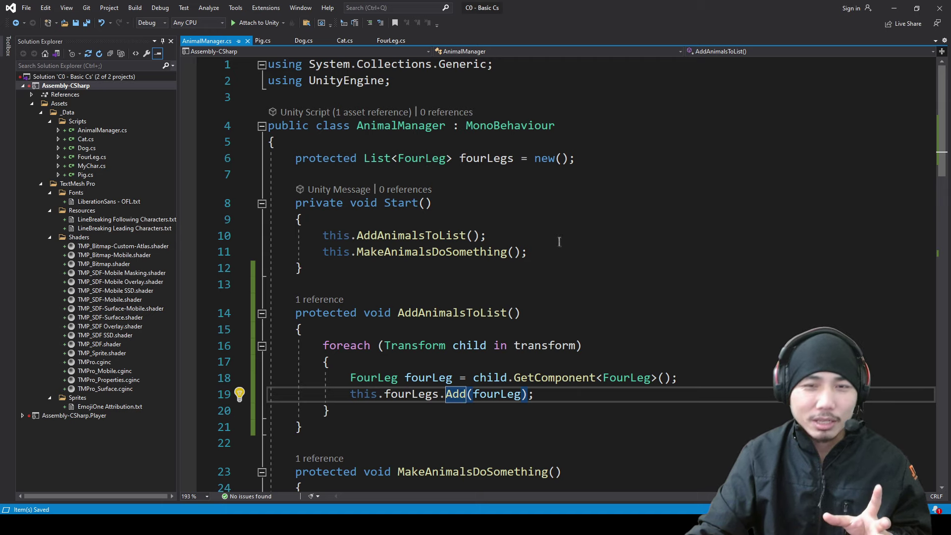
{"action": "scroll", "coordinate": [559, 241], "scroll_direction": "down", "scroll_amount": 2}
{"action": "left_click", "coordinate": [418, 215]}
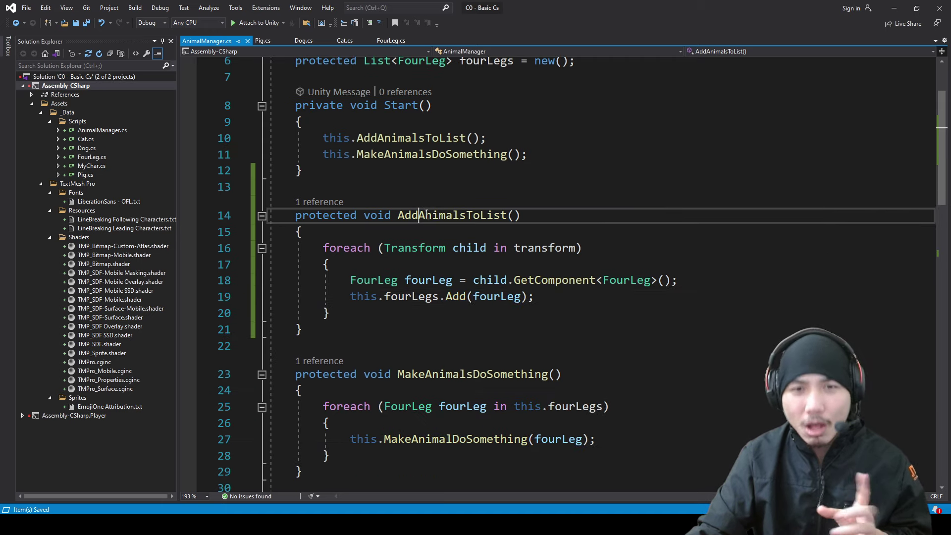
{"action": "left_click", "coordinate": [423, 157]}
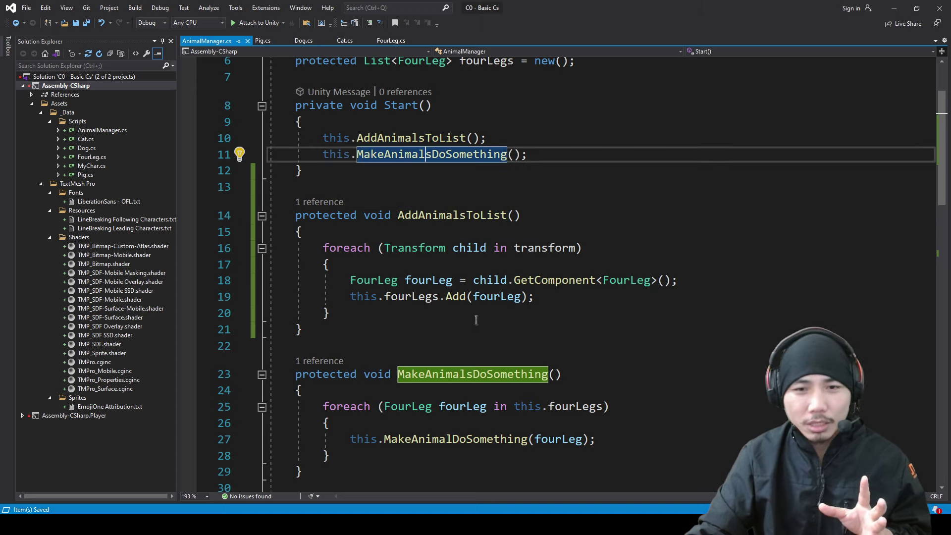
{"action": "scroll", "coordinate": [475, 320], "scroll_direction": "down", "scroll_amount": 2}
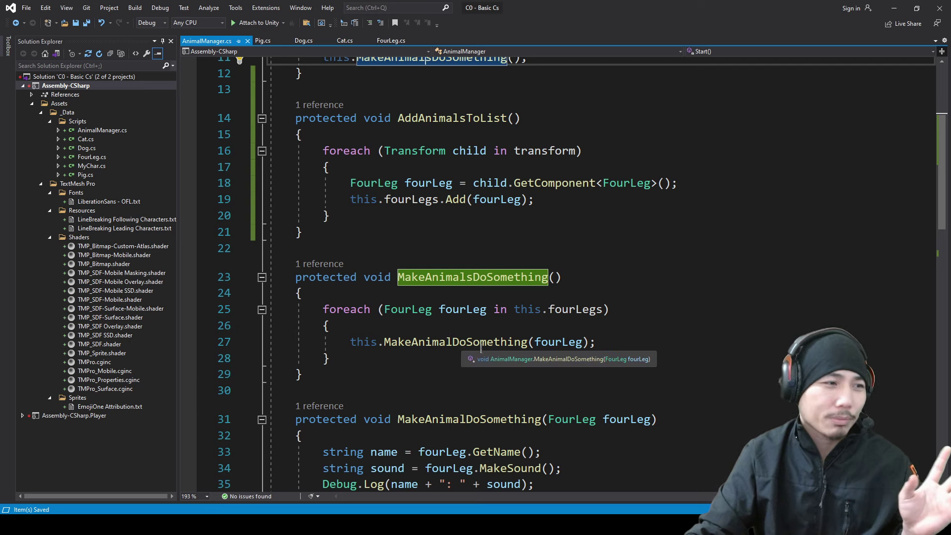
{"action": "scroll", "coordinate": [478, 342], "scroll_direction": "down", "scroll_amount": 4}
{"action": "scroll", "coordinate": [471, 327], "scroll_direction": "down", "scroll_amount": 2}
{"action": "scroll", "coordinate": [460, 306], "scroll_direction": "down", "scroll_amount": 3}
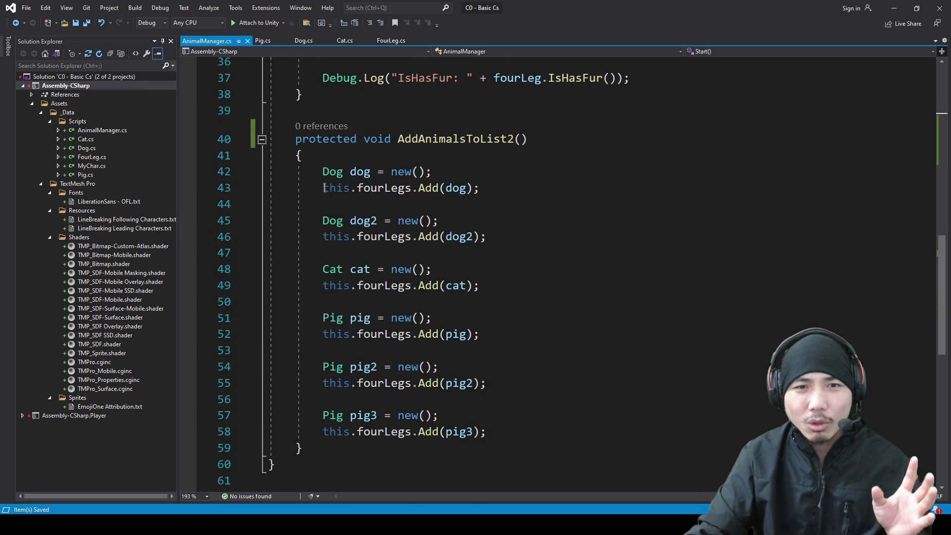
{"action": "left_click_drag", "start_coordinate": [322, 171], "coordinate": [517, 429]}
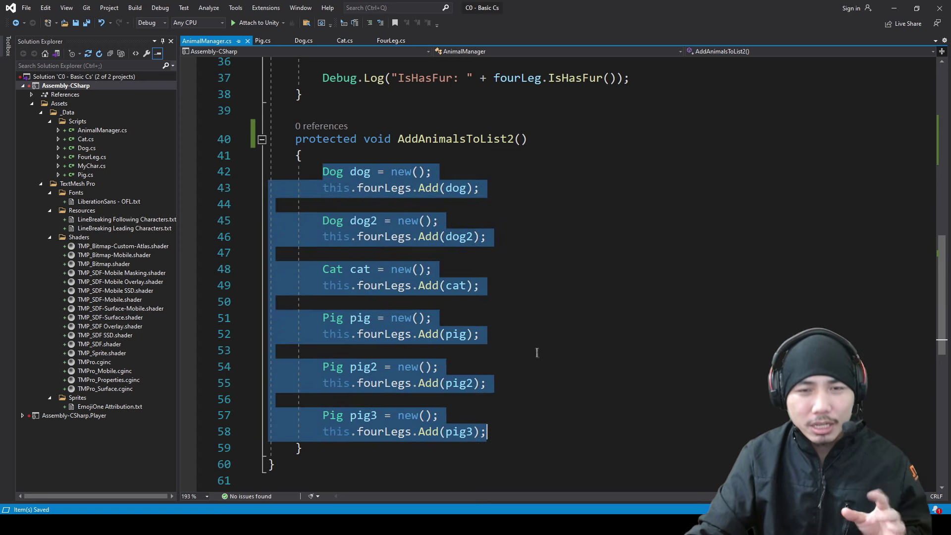
{"action": "scroll", "coordinate": [496, 297], "scroll_direction": "up", "scroll_amount": 2}
{"action": "scroll", "coordinate": [456, 237], "scroll_direction": "up", "scroll_amount": 3}
{"action": "scroll", "coordinate": [426, 198], "scroll_direction": "up", "scroll_amount": 3}
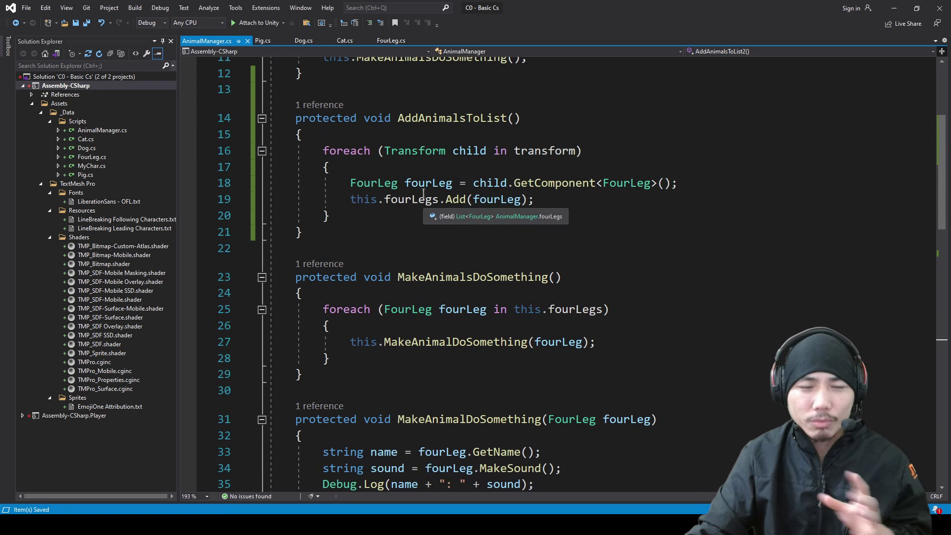
{"action": "scroll", "coordinate": [423, 193], "scroll_direction": "up", "scroll_amount": 2}
{"action": "left_click", "coordinate": [300, 168]}
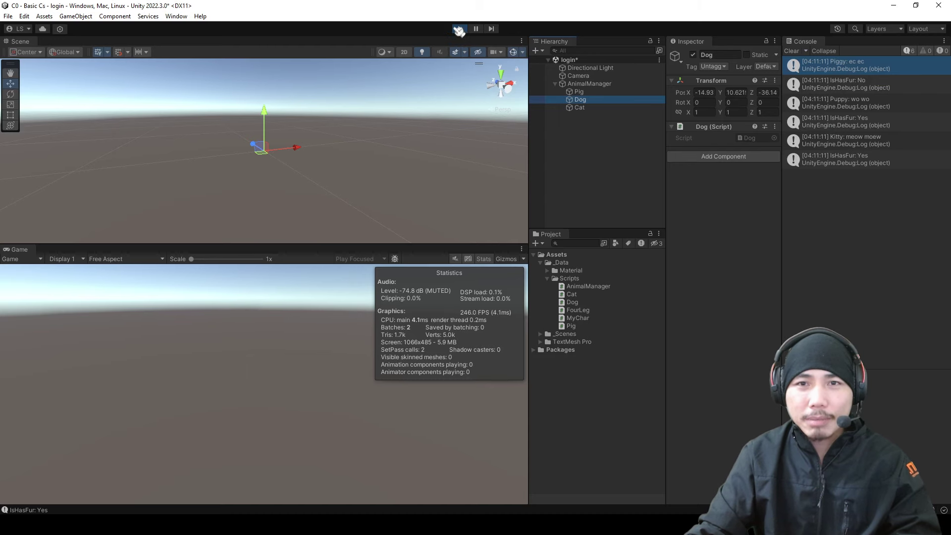
Stop Play, duplicate Cat as Cat_1, clear the Console and replay the scene
{"action": "left_click", "coordinate": [459, 28]}
{"action": "left_click", "coordinate": [583, 107]}
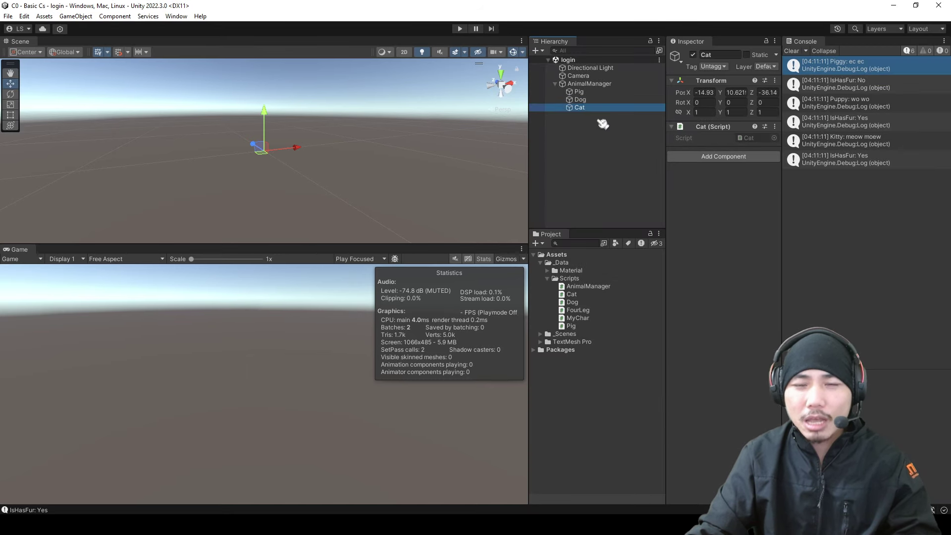
{"action": "key", "text": "ctrl+d"}
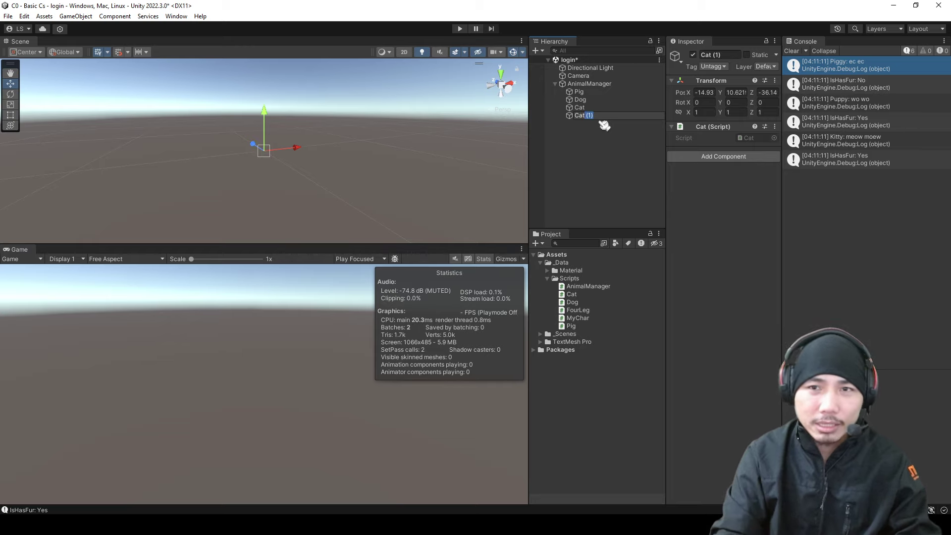
{"action": "type", "text": "_1"}
{"action": "left_click", "coordinate": [657, 157]}
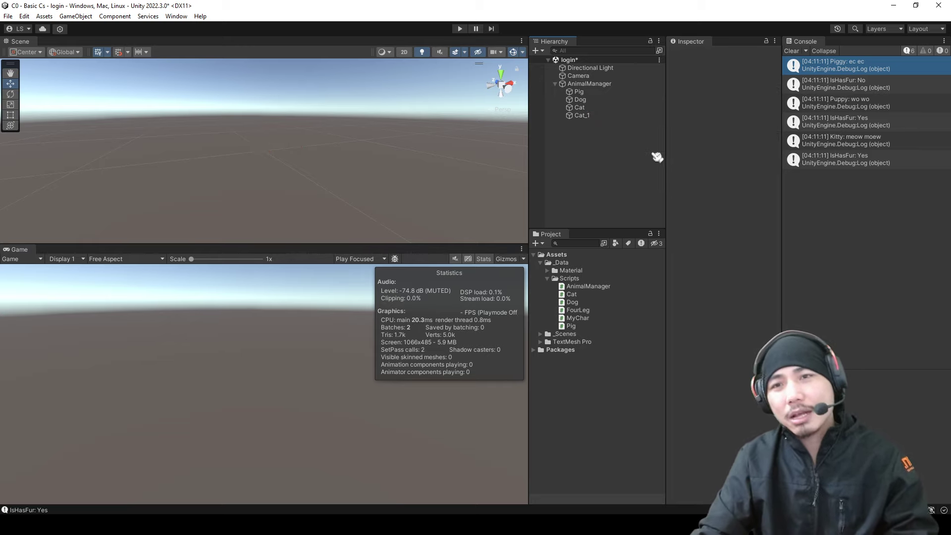
{"action": "left_click", "coordinate": [791, 51]}
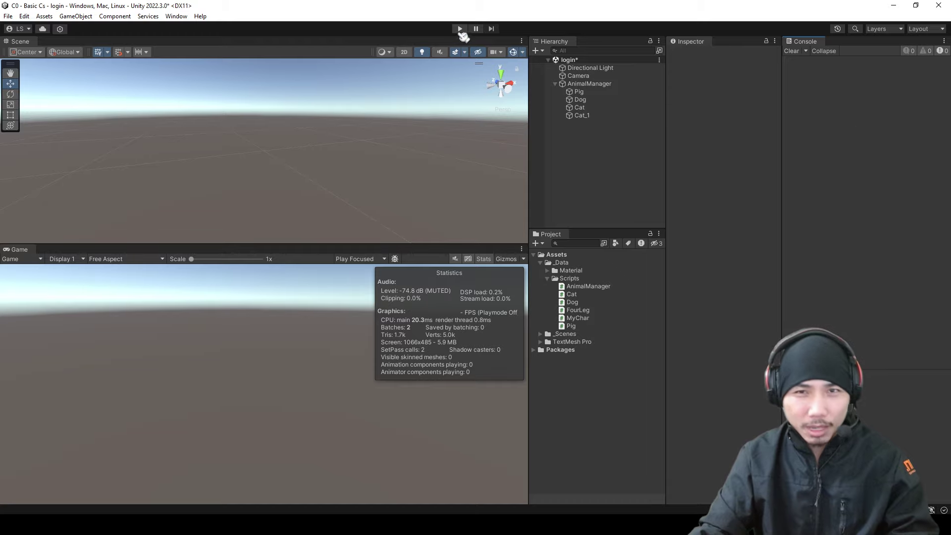
{"action": "left_click", "coordinate": [460, 29]}
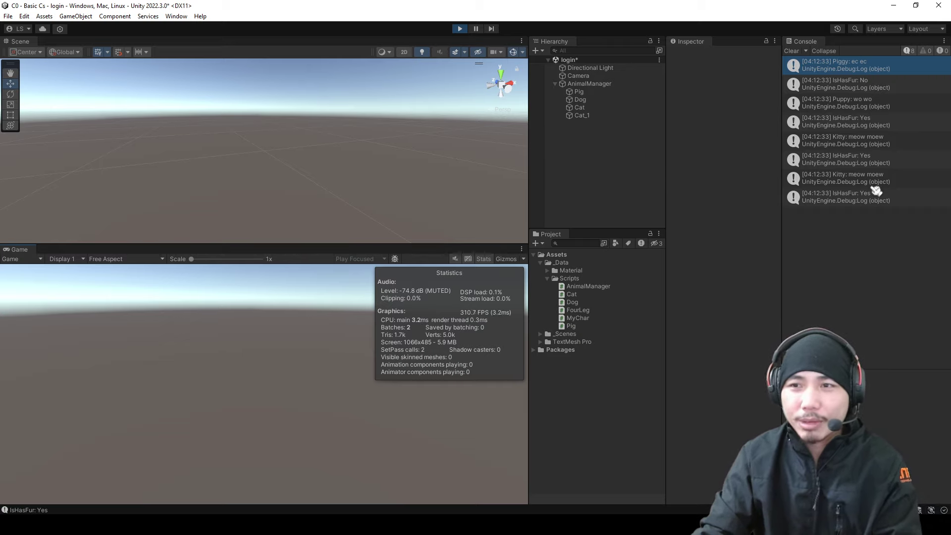
Highlight the foreach block in AddAnimalsToList
{"action": "key", "text": "alt+Tab"}
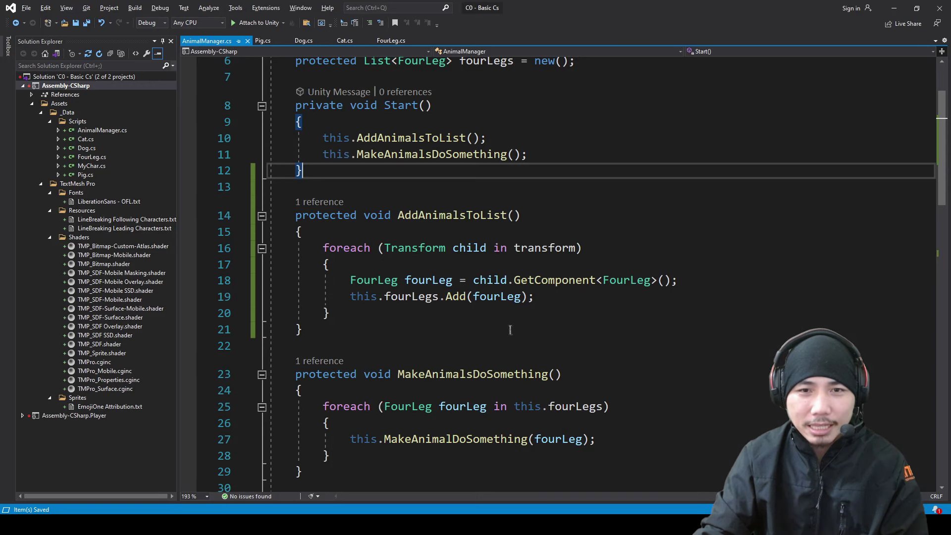
{"action": "left_click_drag", "start_coordinate": [324, 248], "coordinate": [408, 308]}
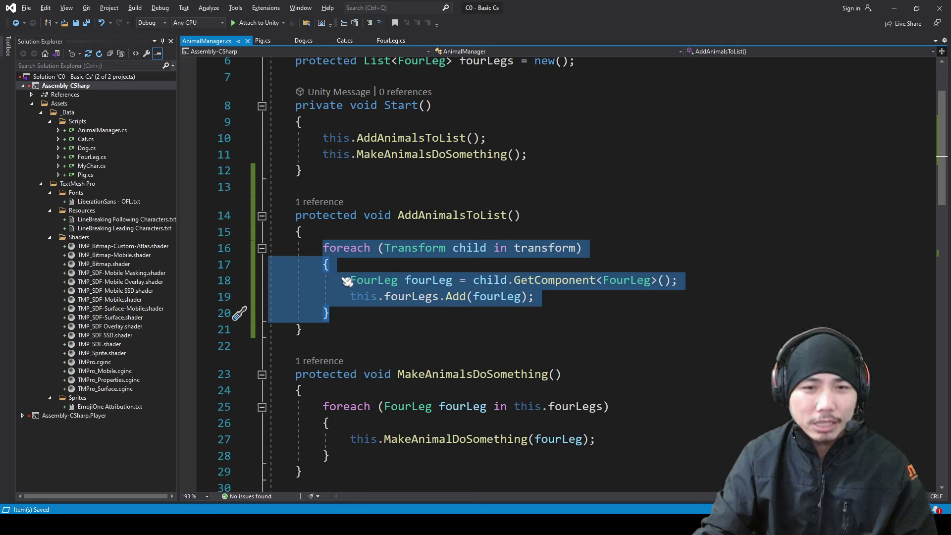
{"action": "left_click", "coordinate": [506, 297]}
{"action": "left_click", "coordinate": [317, 248]}
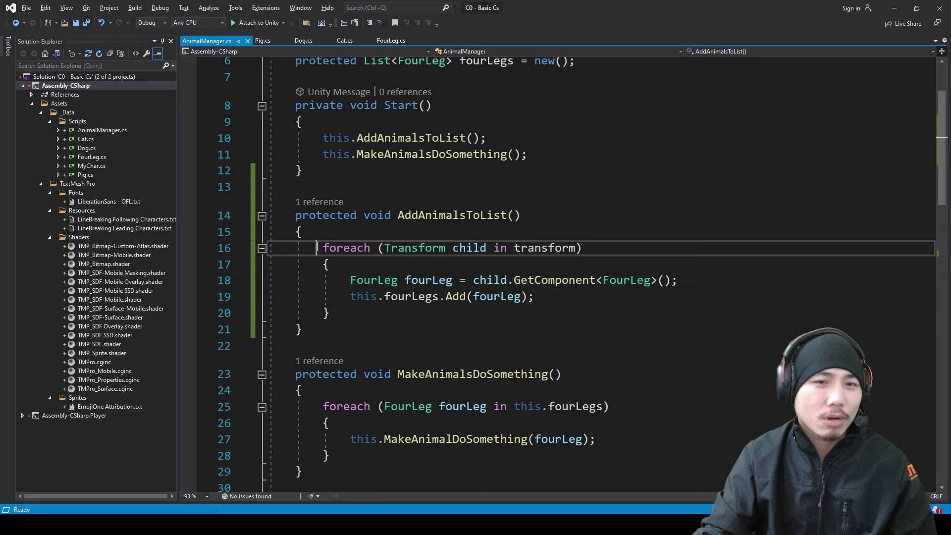
{"action": "left_click_drag", "start_coordinate": [317, 247], "coordinate": [376, 313]}
Paste a copy of the pig3 creation and Add lines, then delete the duplicate again
{"action": "scroll", "coordinate": [421, 315], "scroll_direction": "down", "scroll_amount": 3}
{"action": "scroll", "coordinate": [420, 315], "scroll_direction": "down", "scroll_amount": 3}
{"action": "scroll", "coordinate": [429, 305], "scroll_direction": "down", "scroll_amount": 3}
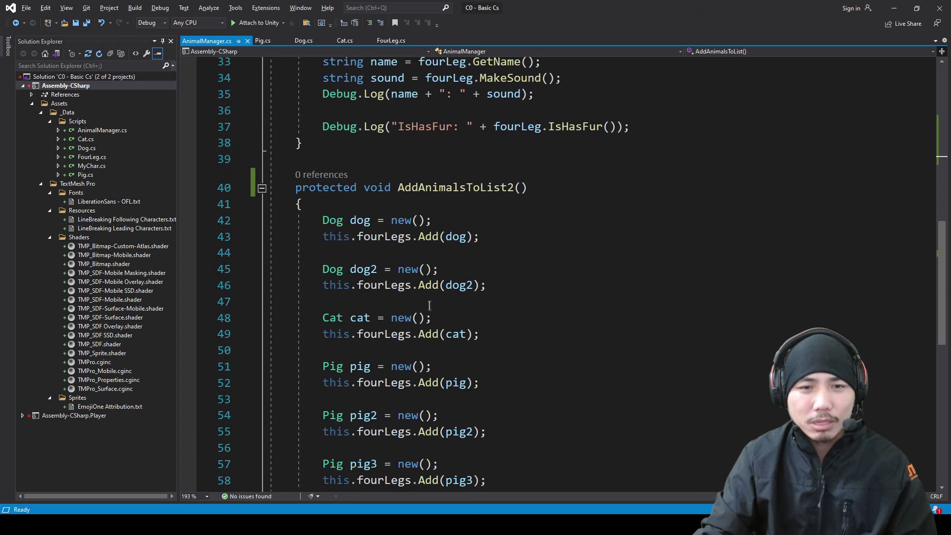
{"action": "scroll", "coordinate": [429, 305], "scroll_direction": "down", "scroll_amount": 4}
{"action": "left_click_drag", "start_coordinate": [330, 263], "coordinate": [512, 286]}
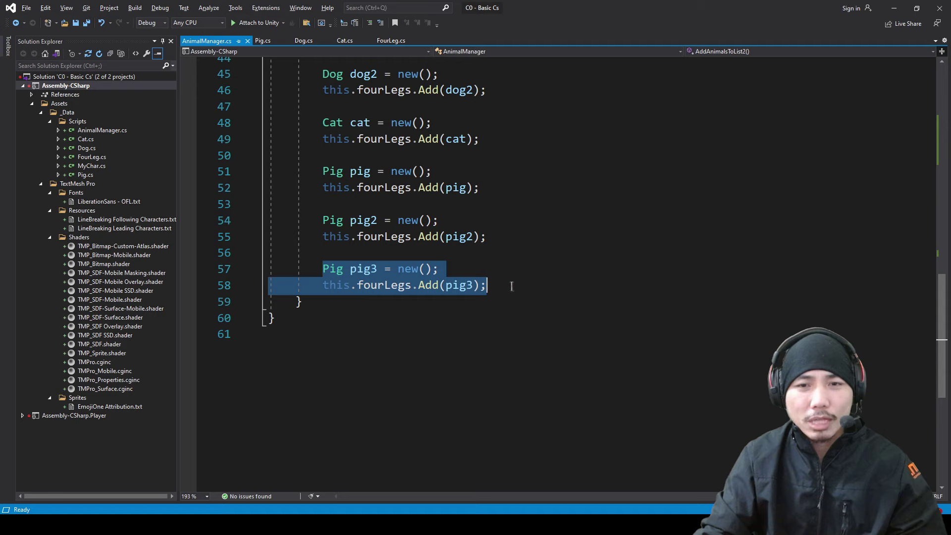
{"action": "key", "text": "ctrl+c"}
{"action": "key", "text": "ctrl+v"}
{"action": "key", "text": "Return"}
{"action": "key", "text": "Return"}
{"action": "key", "text": "ctrl+v"}
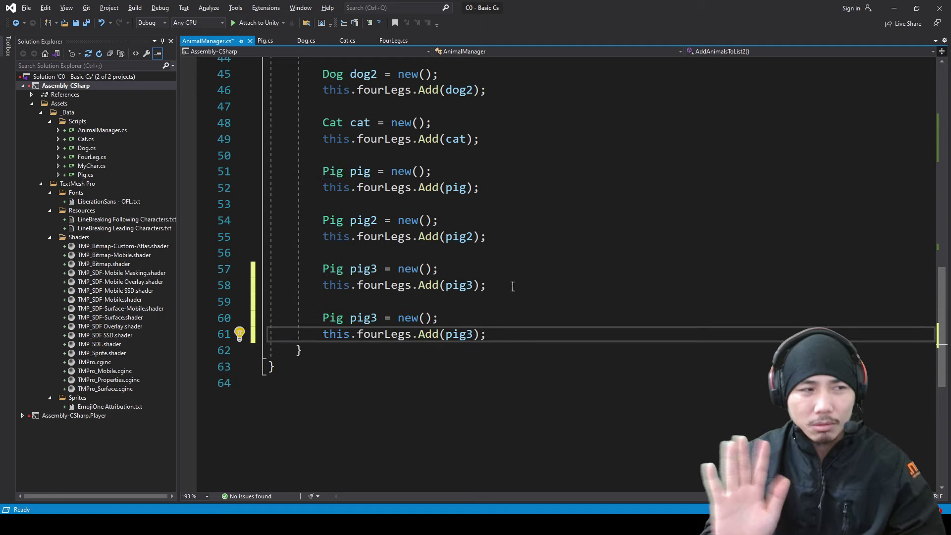
{"action": "key", "text": "ctrl+x"}
{"action": "key", "text": "ctrl+x"}
{"action": "key", "text": "ctrl+z"}
{"action": "key", "text": "ctrl+z"}
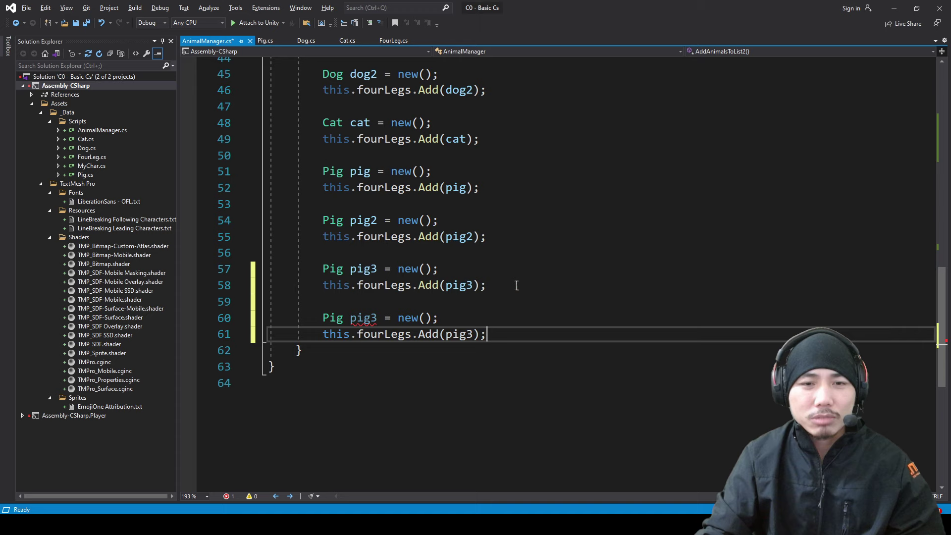
{"action": "left_click_drag", "start_coordinate": [480, 308], "coordinate": [509, 332]}
{"action": "key", "text": "Delete"}
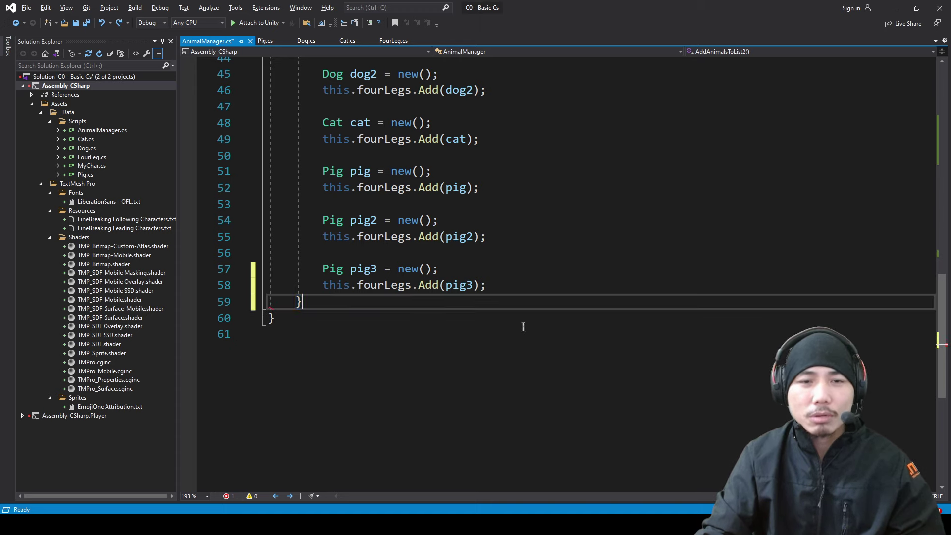
Reselect the foreach loop's body and then the whole block
{"action": "scroll", "coordinate": [528, 293], "scroll_direction": "up", "scroll_amount": 7}
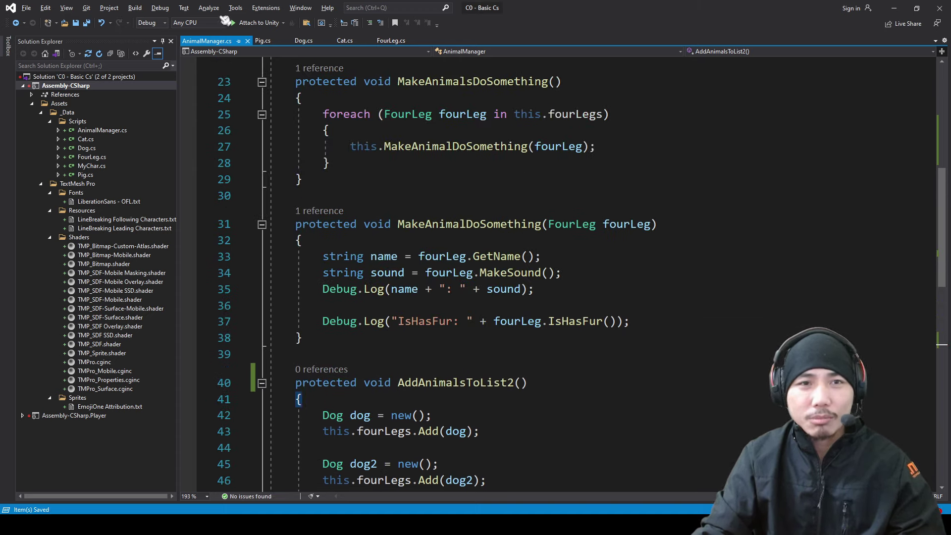
{"action": "scroll", "coordinate": [480, 188], "scroll_direction": "up", "scroll_amount": 3}
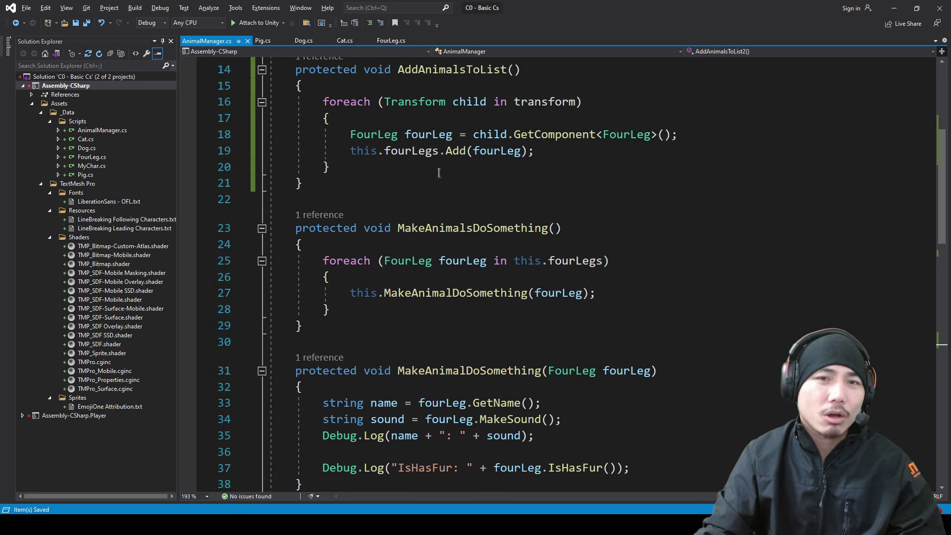
{"action": "left_click_drag", "start_coordinate": [340, 142], "coordinate": [491, 148]}
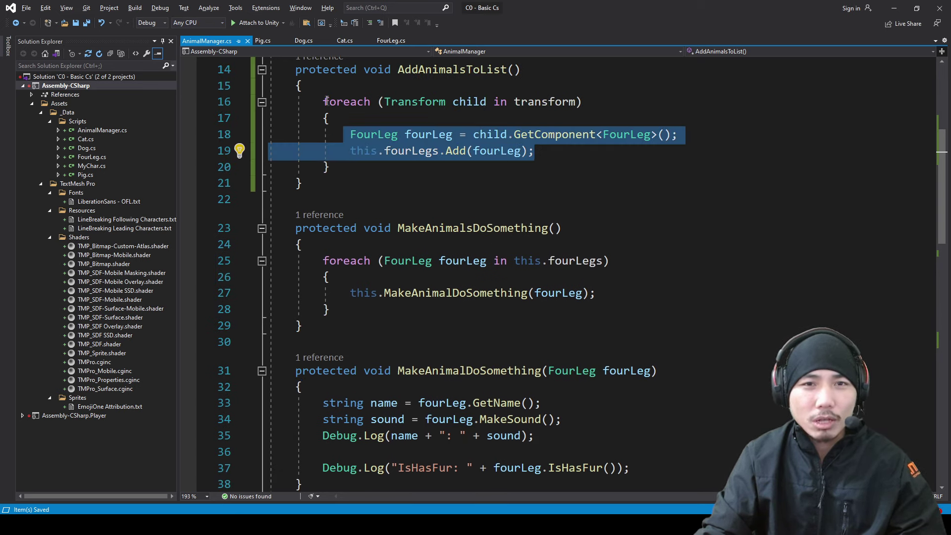
{"action": "left_click_drag", "start_coordinate": [324, 102], "coordinate": [443, 174]}
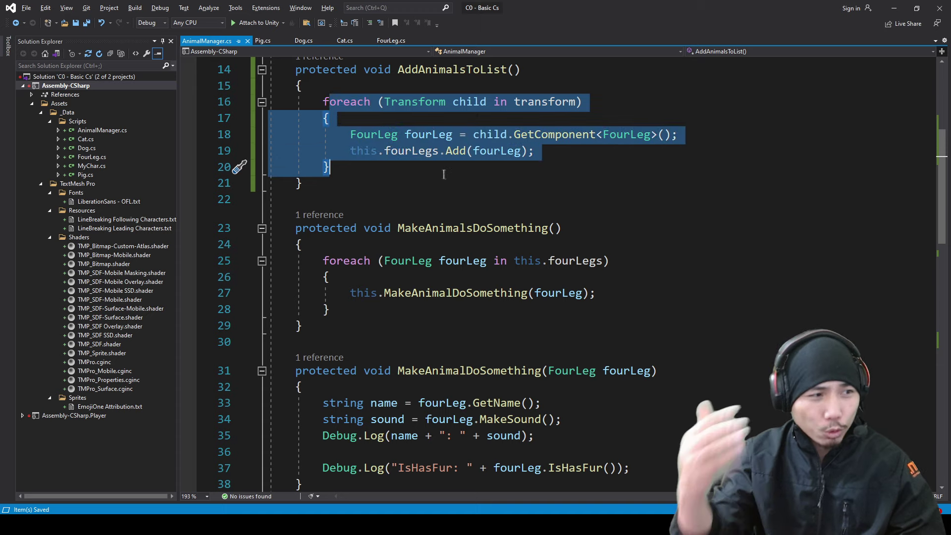
{"action": "key", "text": "alt+Tab"}
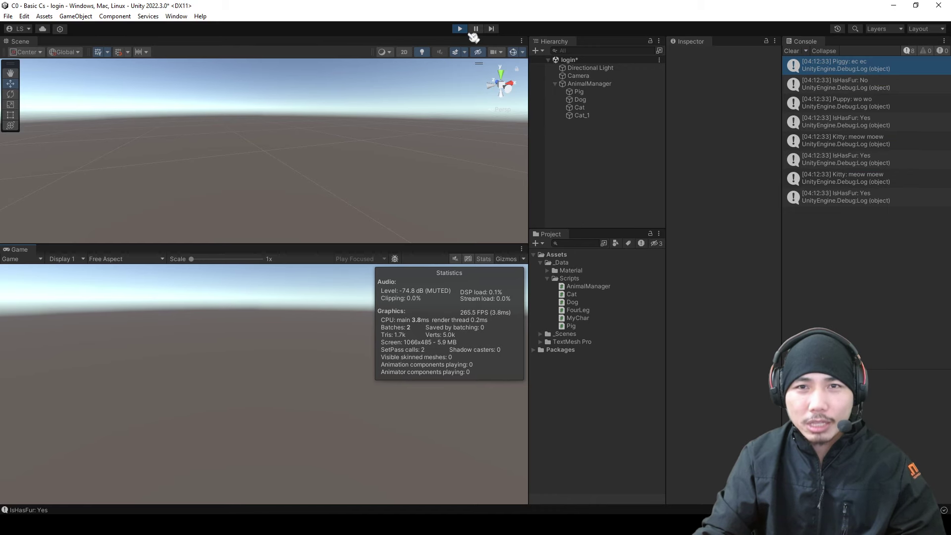
Stop play mode and highlight the line that adds each fourLeg to the list in AnimalManager.cs
{"action": "left_click", "coordinate": [465, 29]}
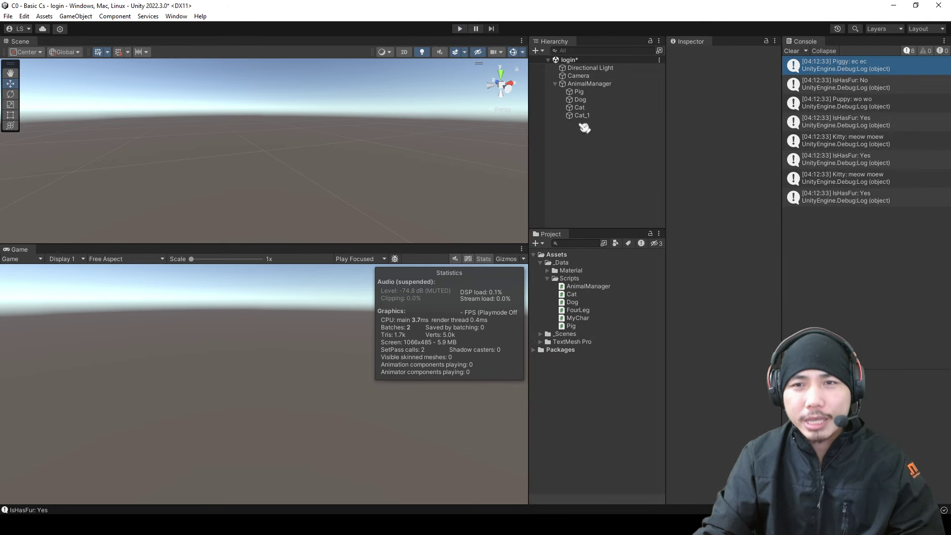
{"action": "key", "text": "alt+Tab"}
{"action": "left_click", "coordinate": [371, 116]}
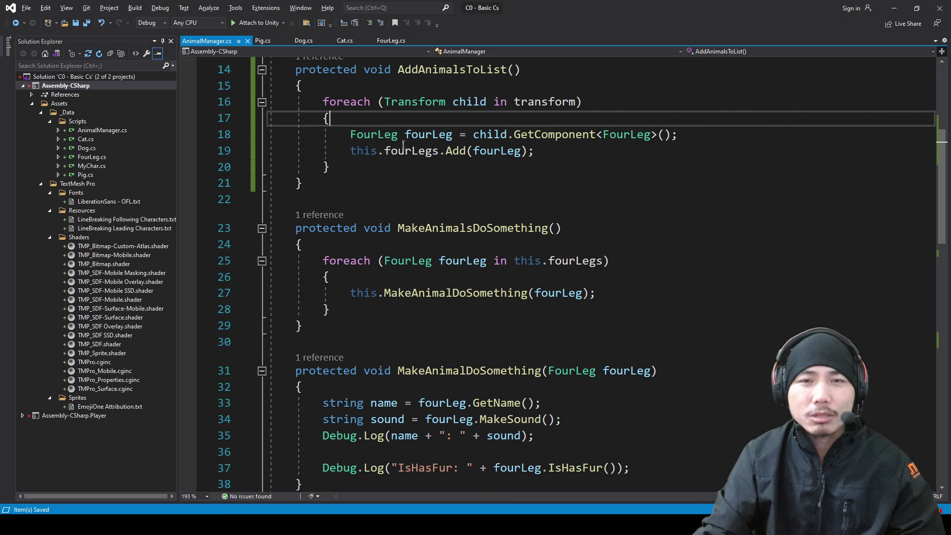
{"action": "left_click_drag", "start_coordinate": [551, 151], "coordinate": [337, 148]}
Glance at the Unity Editor, then return to AnimalManager.cs and scroll up to the Start method
{"action": "key", "text": "alt+Tab"}
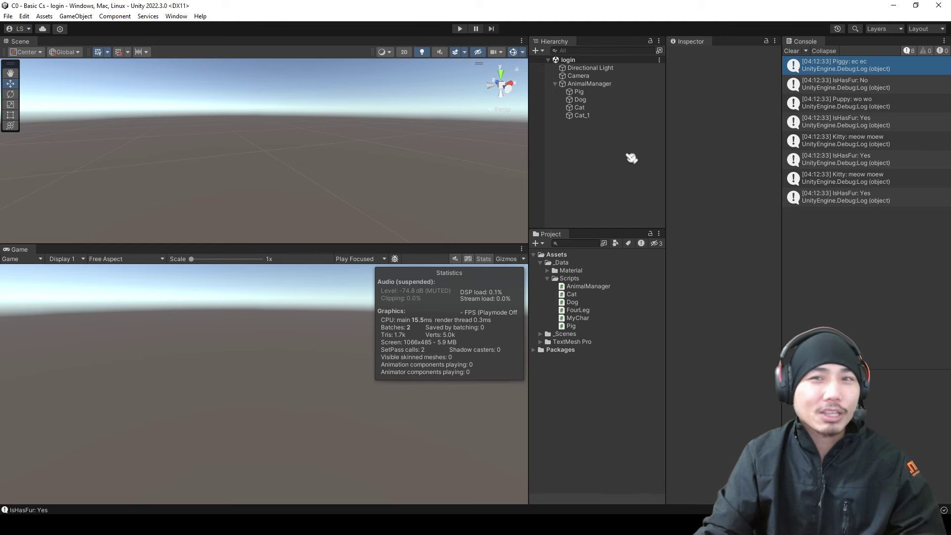
{"action": "key", "text": "alt+Tab"}
{"action": "left_click", "coordinate": [539, 180]}
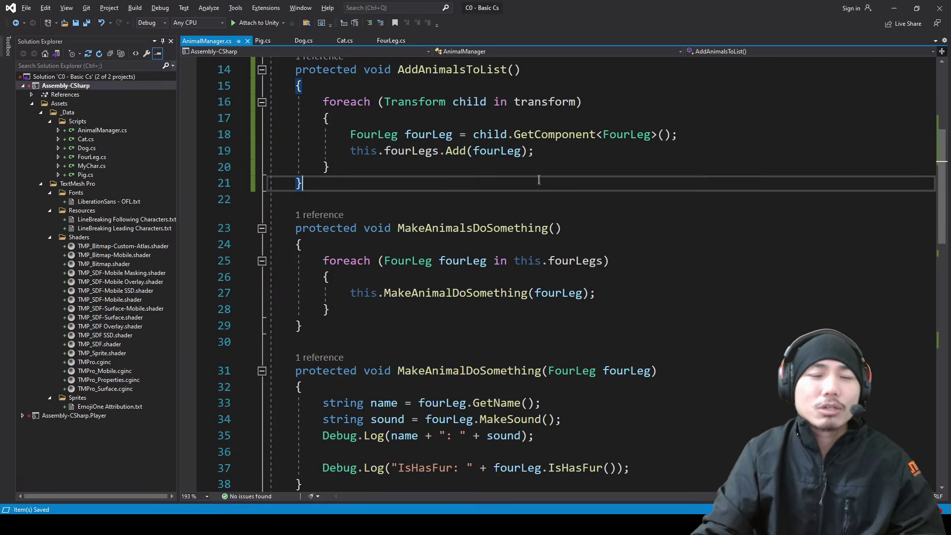
{"action": "scroll", "coordinate": [538, 179], "scroll_direction": "up", "scroll_amount": 2}
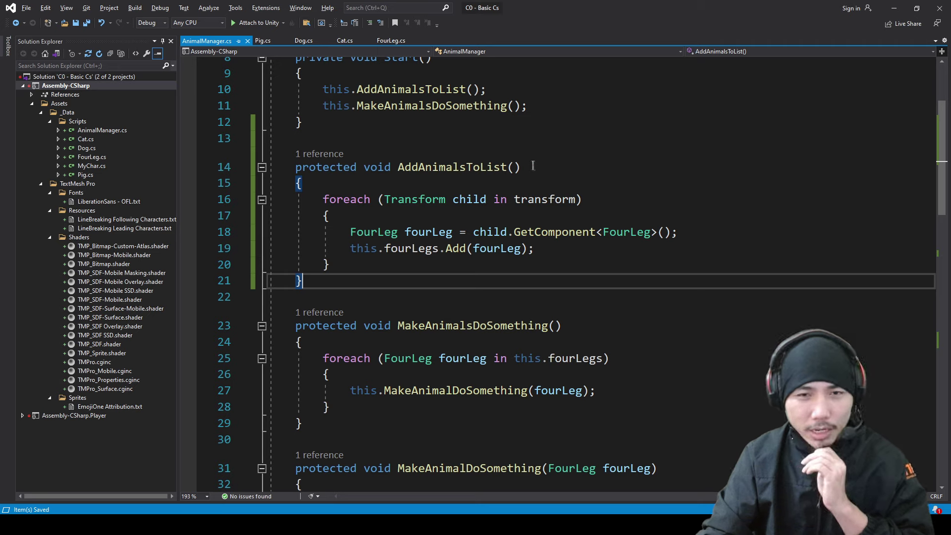